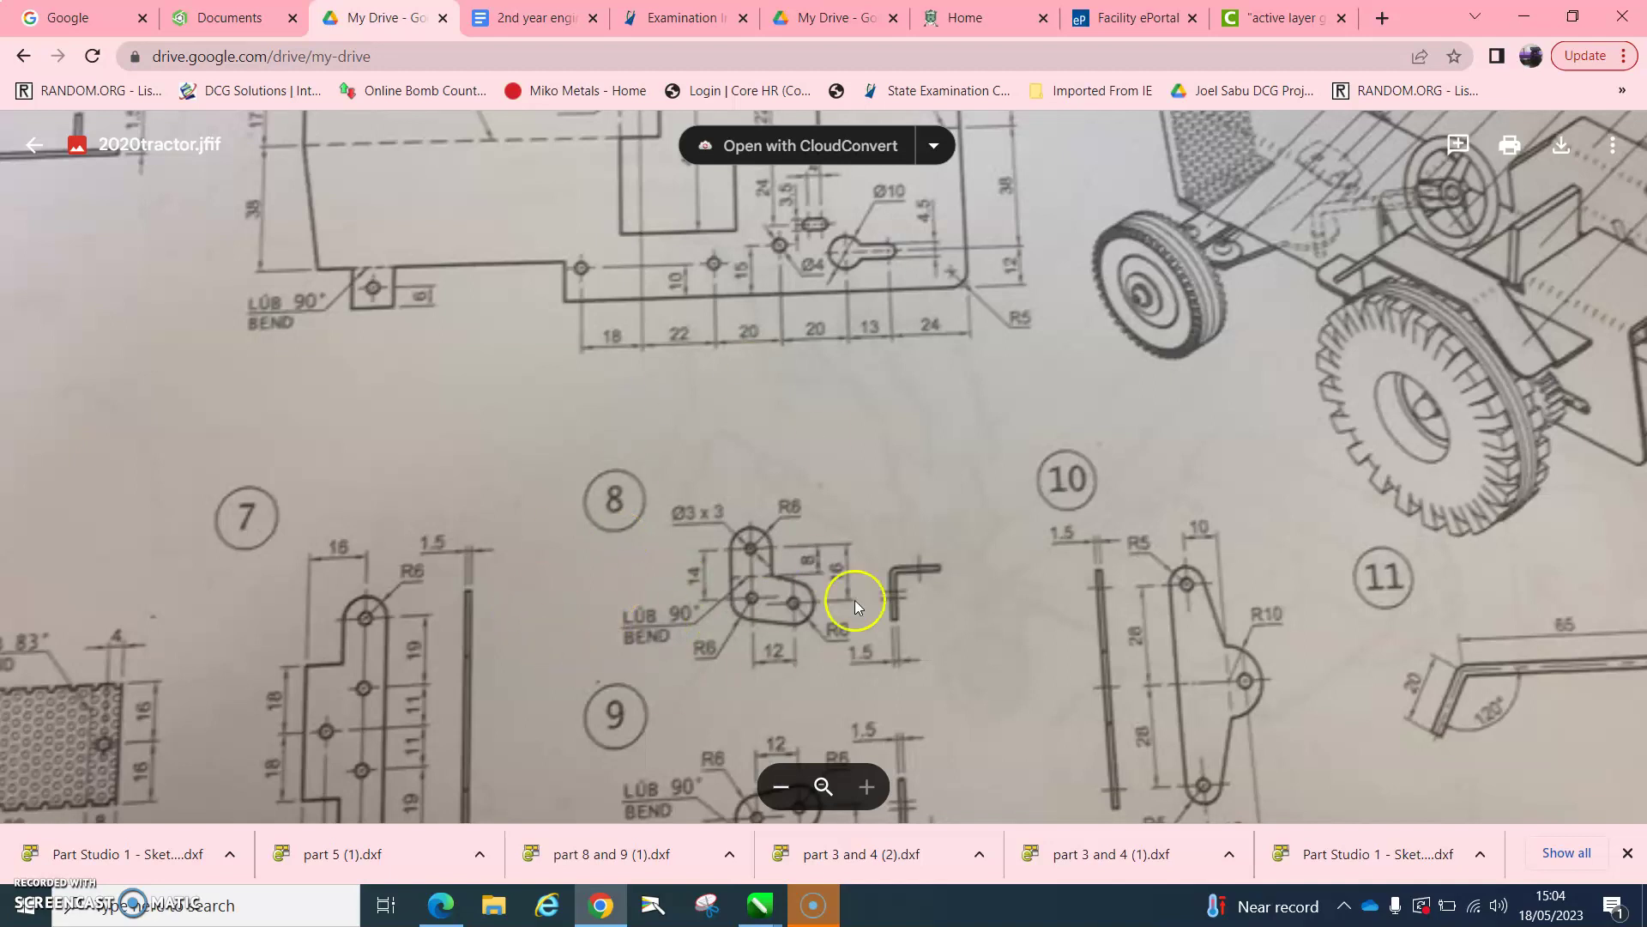
- Create a new blank Onshape document named 'Part 8'
{"action": "left_click", "coordinate": [206, 12]}
{"action": "left_click", "coordinate": [121, 181]}
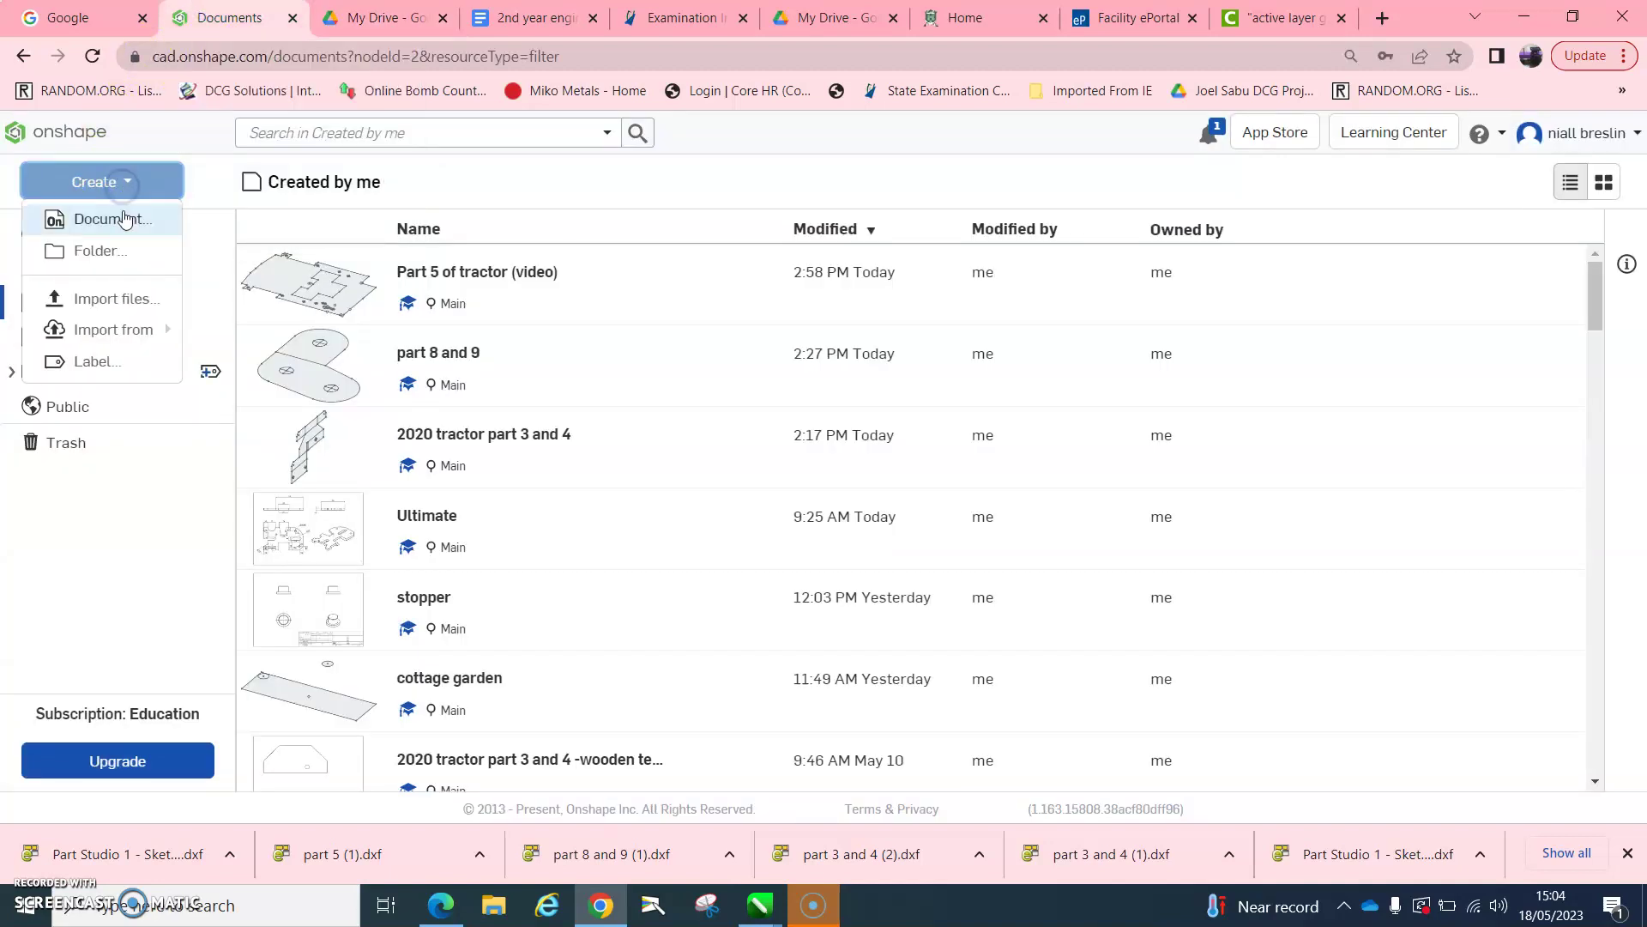
{"action": "left_click", "coordinate": [125, 220]}
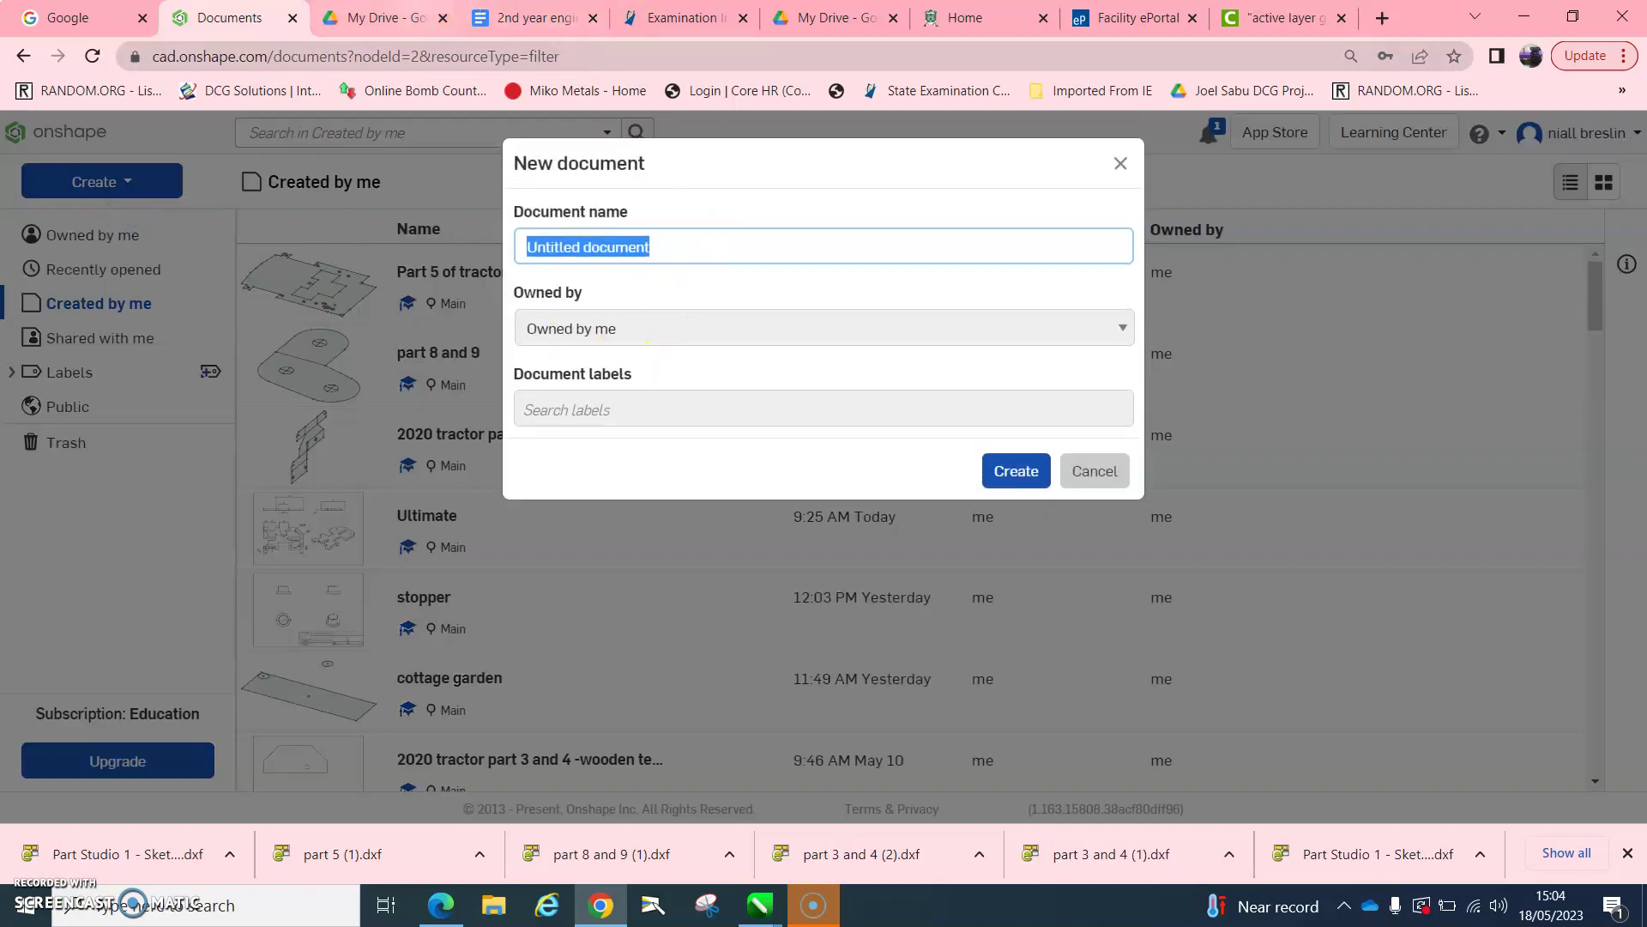
{"action": "key", "text": "ctrl+Tab"}
{"action": "left_click", "coordinate": [255, 30]}
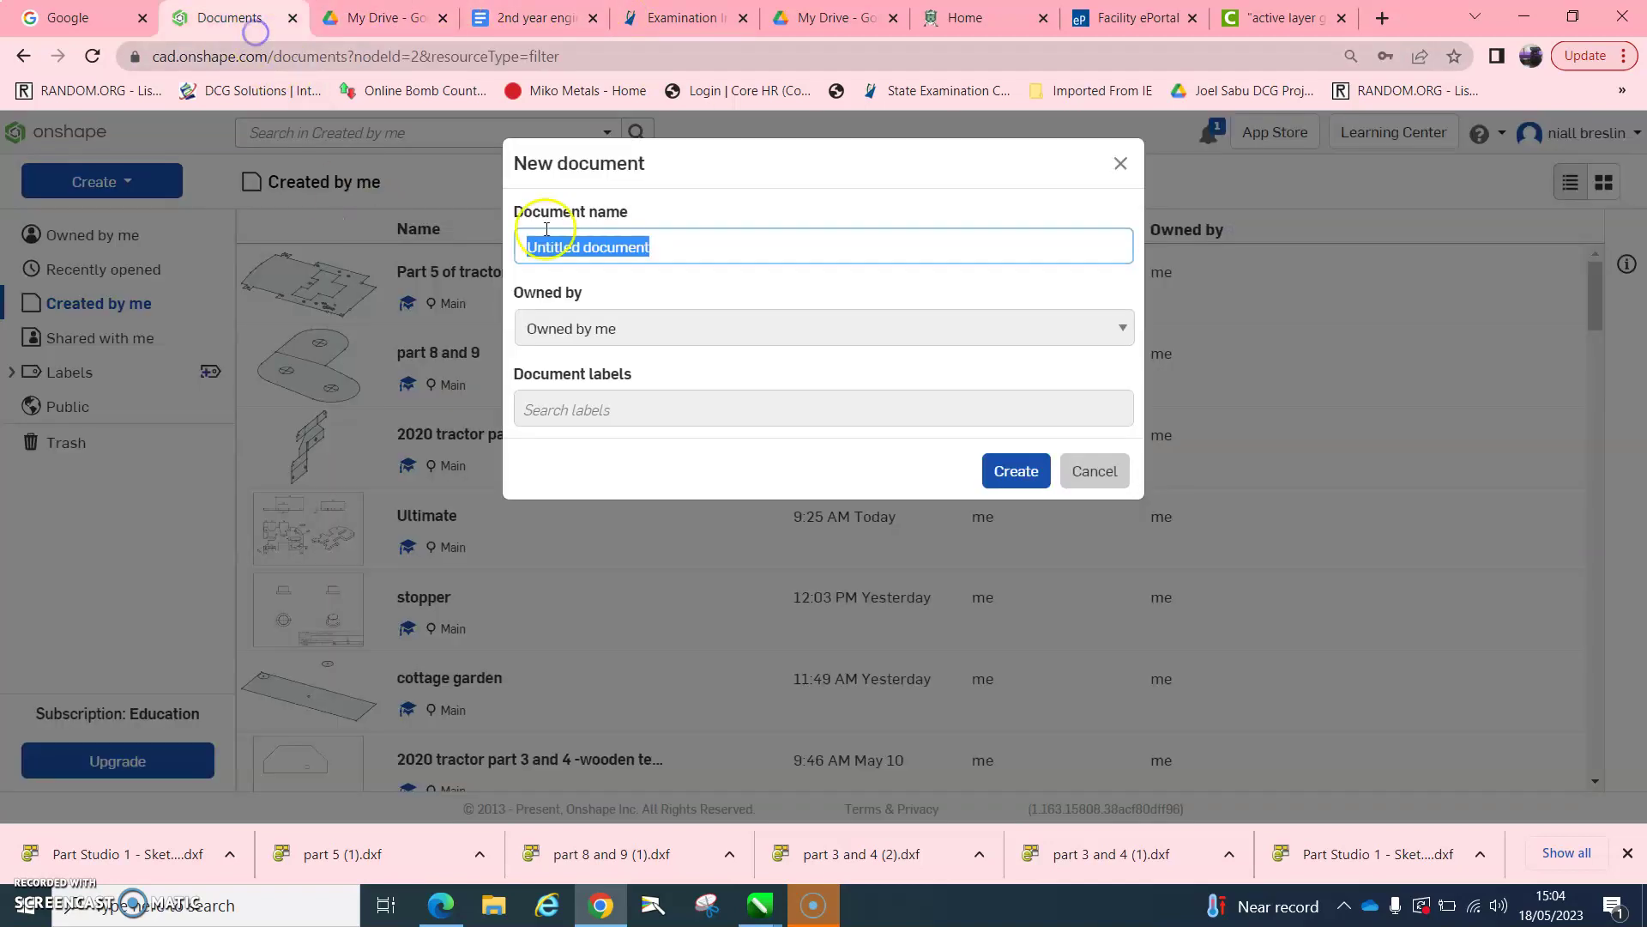
{"action": "type", "text": "Part 8"}
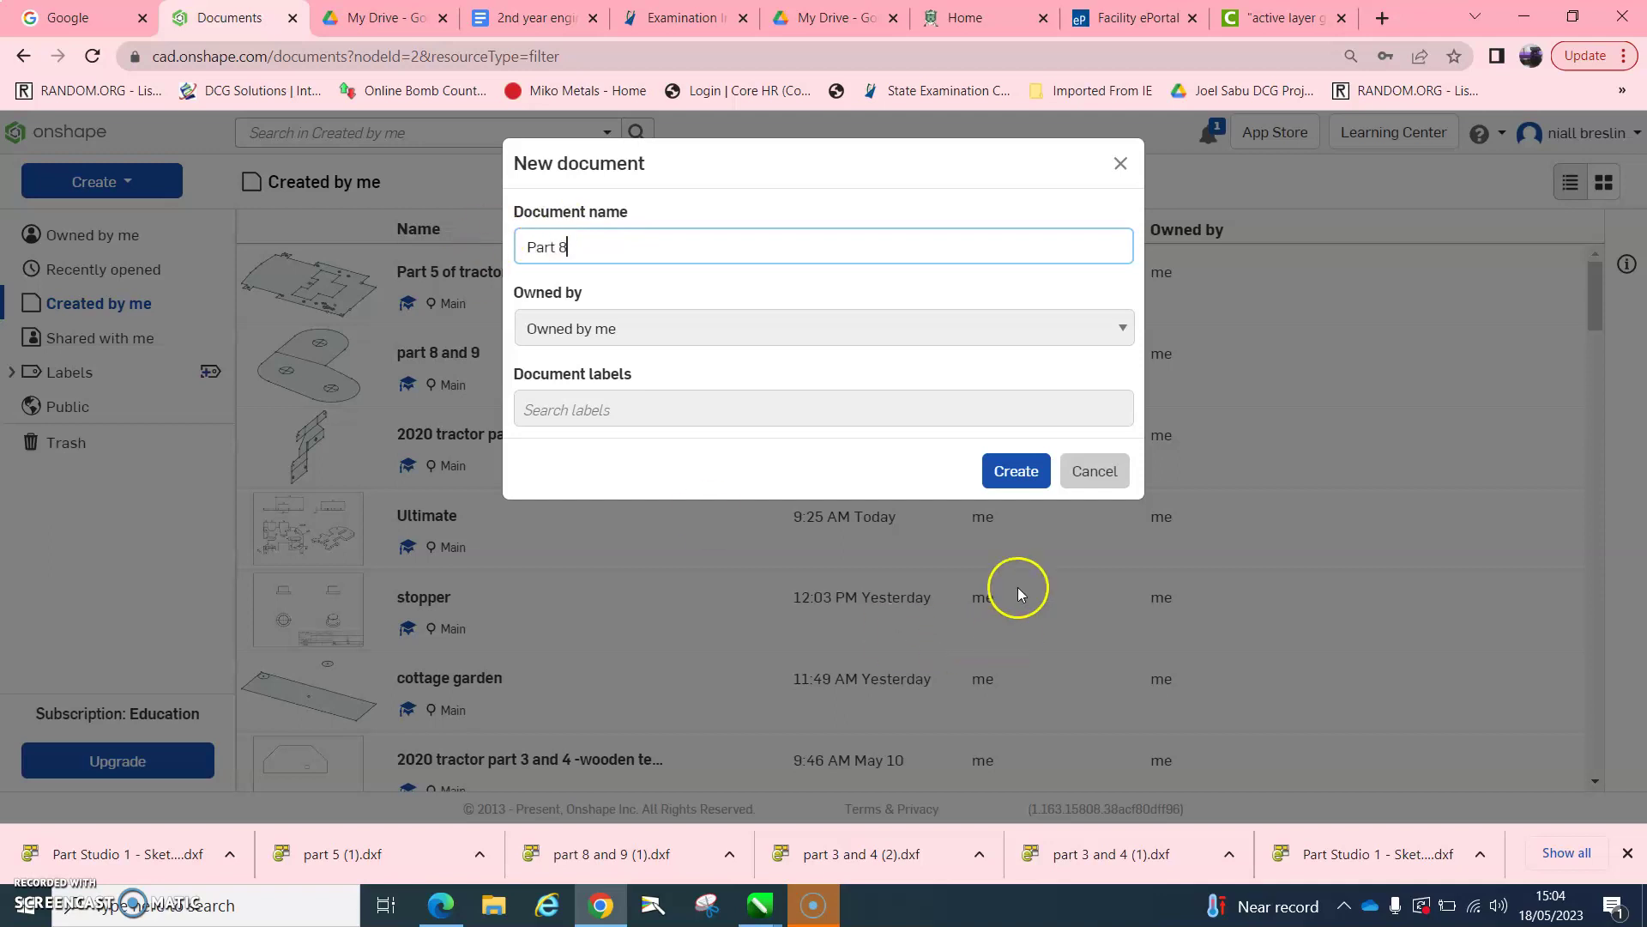
{"action": "left_click", "coordinate": [1016, 475]}
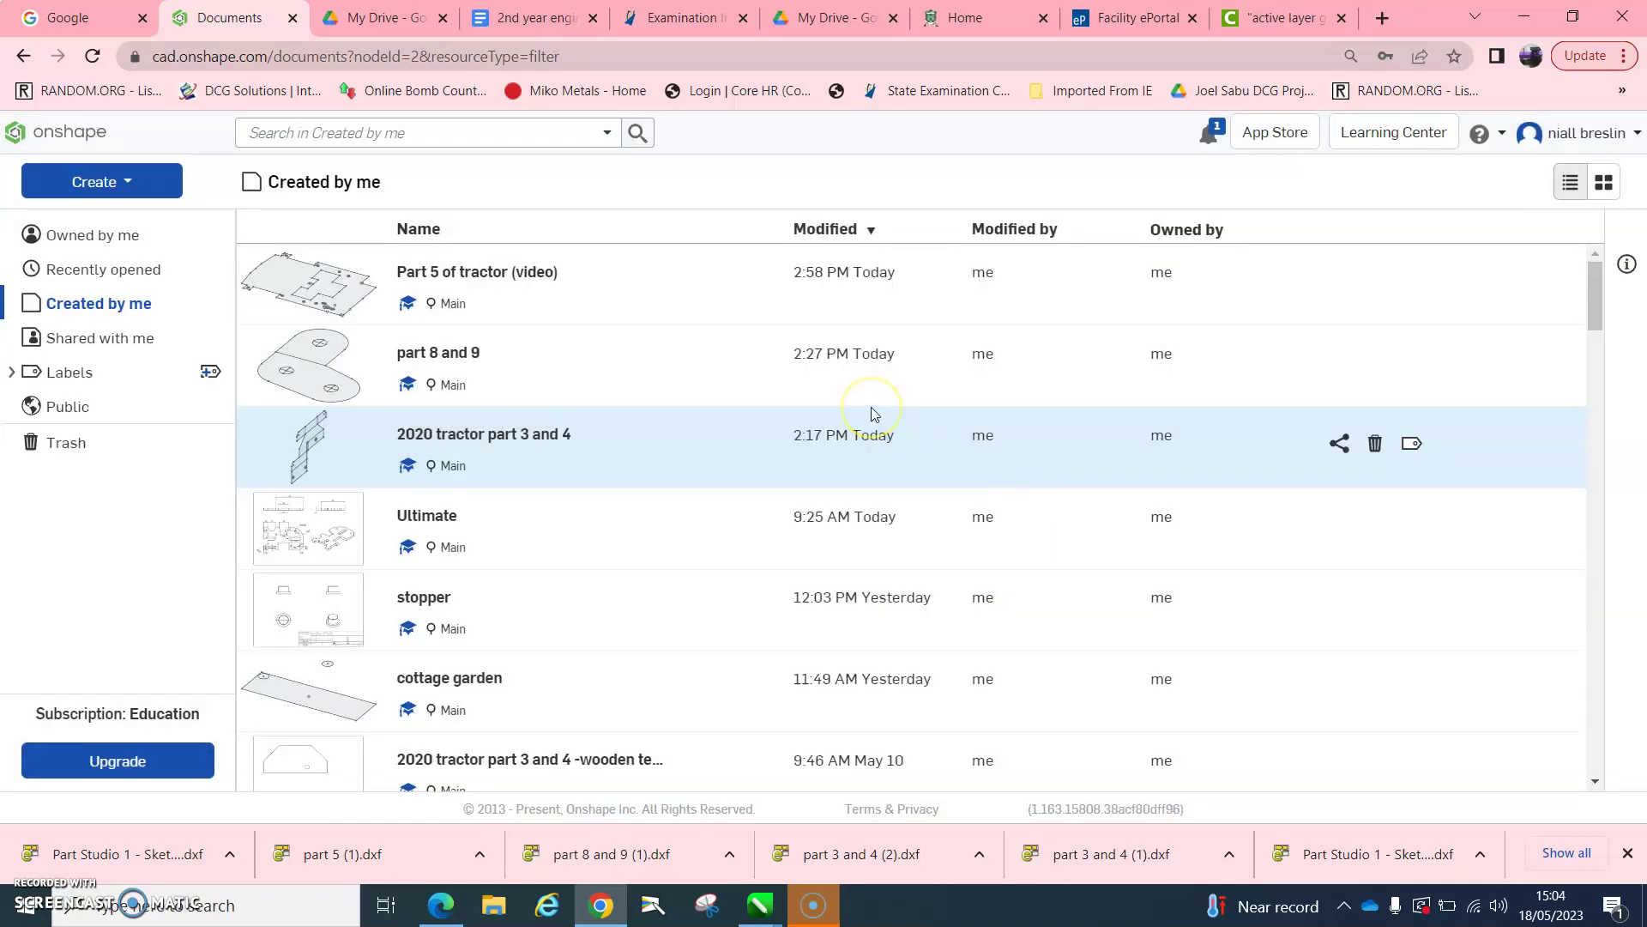
- Start a sketch on the Top plane, viewed normal to it
{"action": "left_click", "coordinate": [381, 19]}
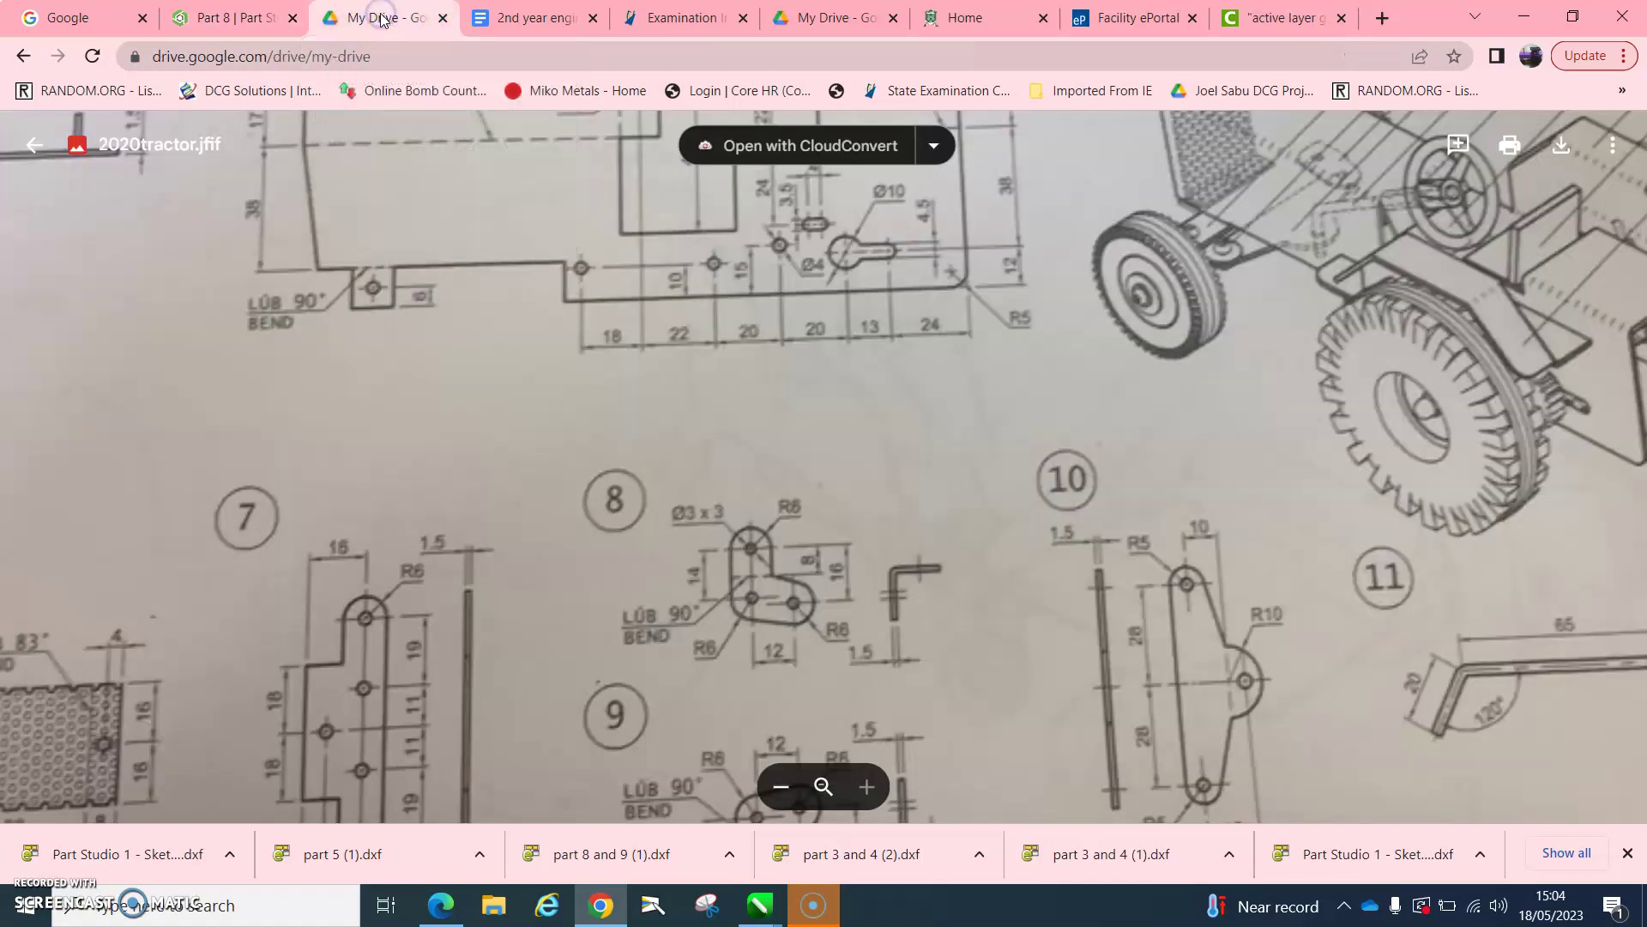
{"action": "left_click", "coordinate": [220, 18]}
{"action": "left_click", "coordinate": [155, 178]}
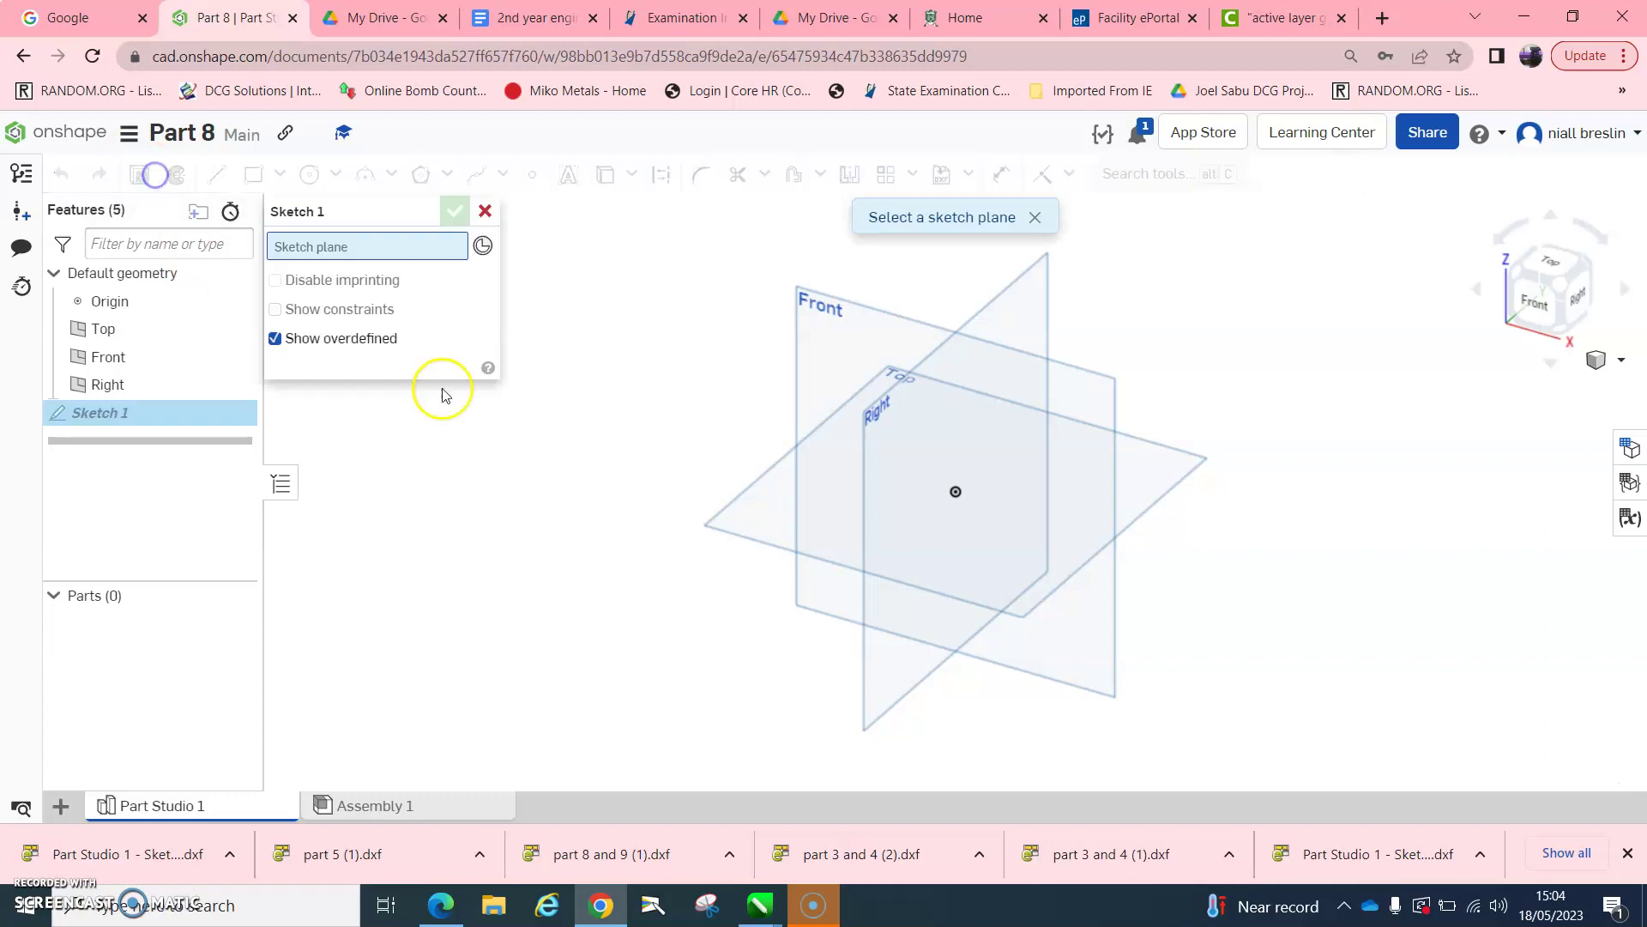
{"action": "left_click", "coordinate": [772, 507]}
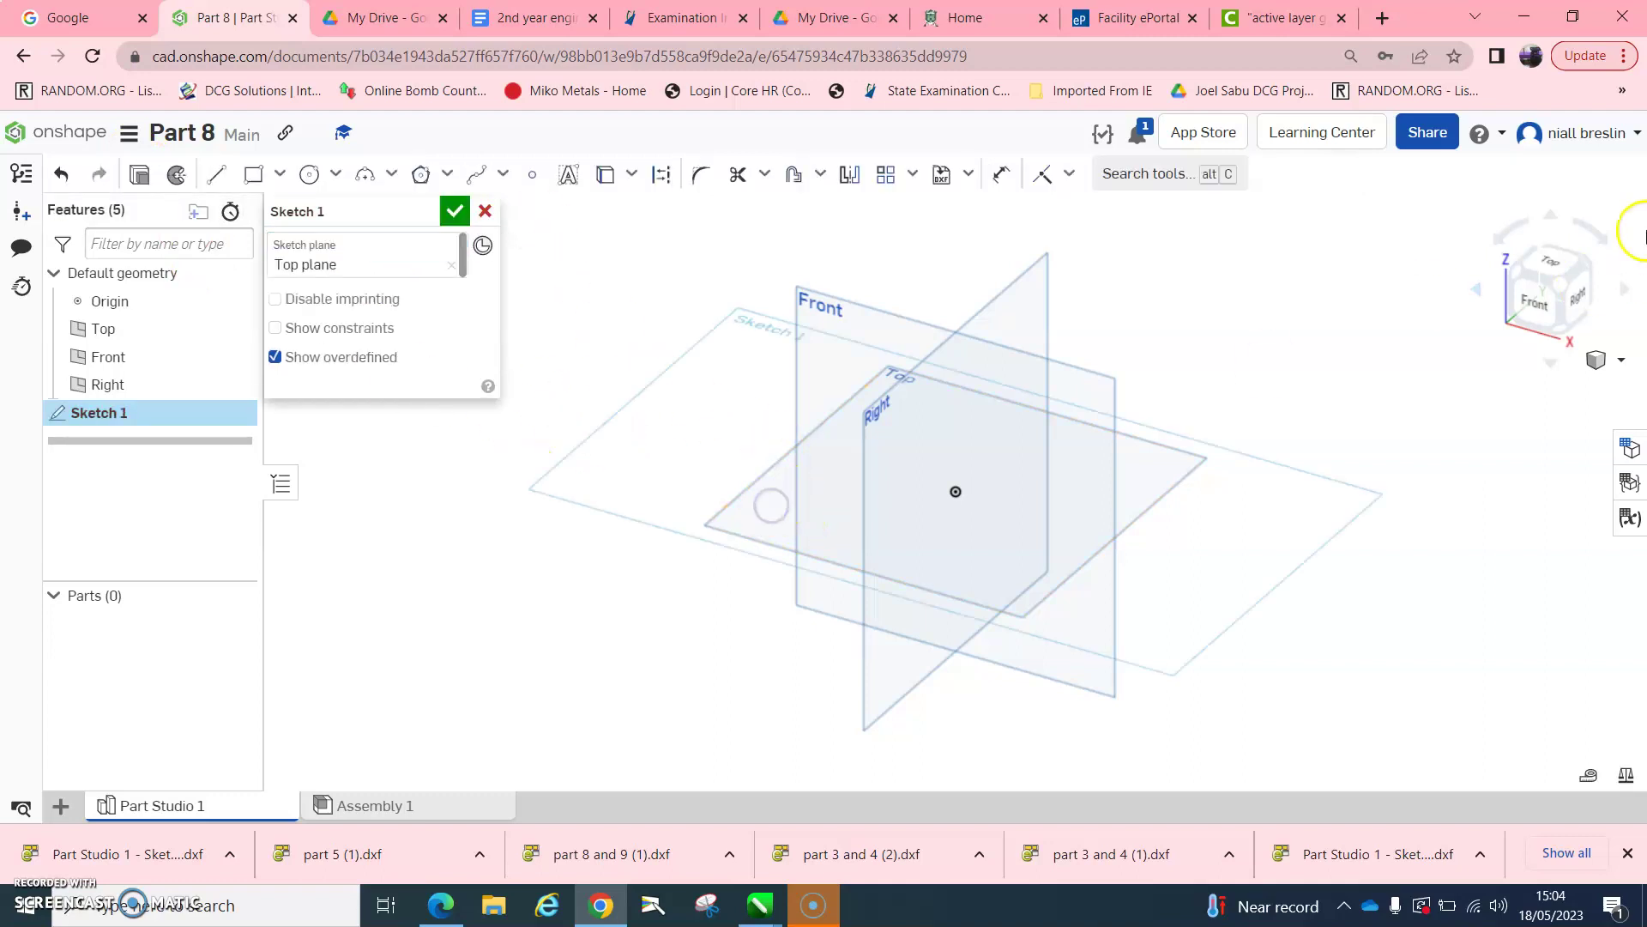
{"action": "left_click", "coordinate": [1549, 261]}
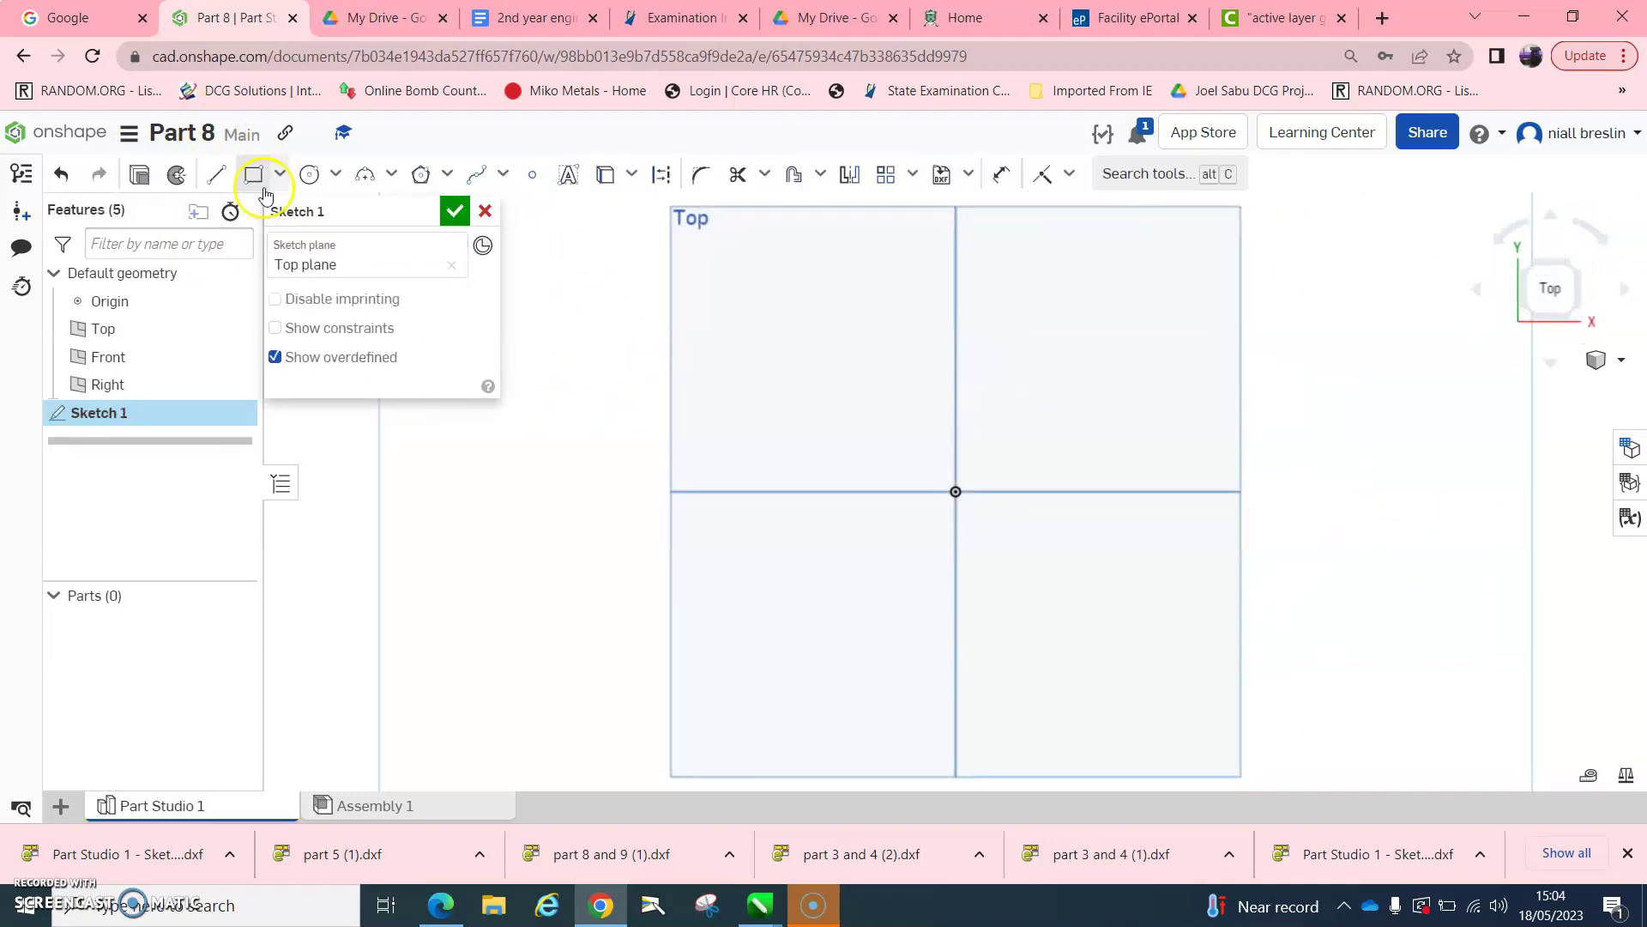
- Draw a circle centred on the origin, then review parts 7 and 8 on the reference drawing
{"action": "left_click", "coordinate": [309, 174]}
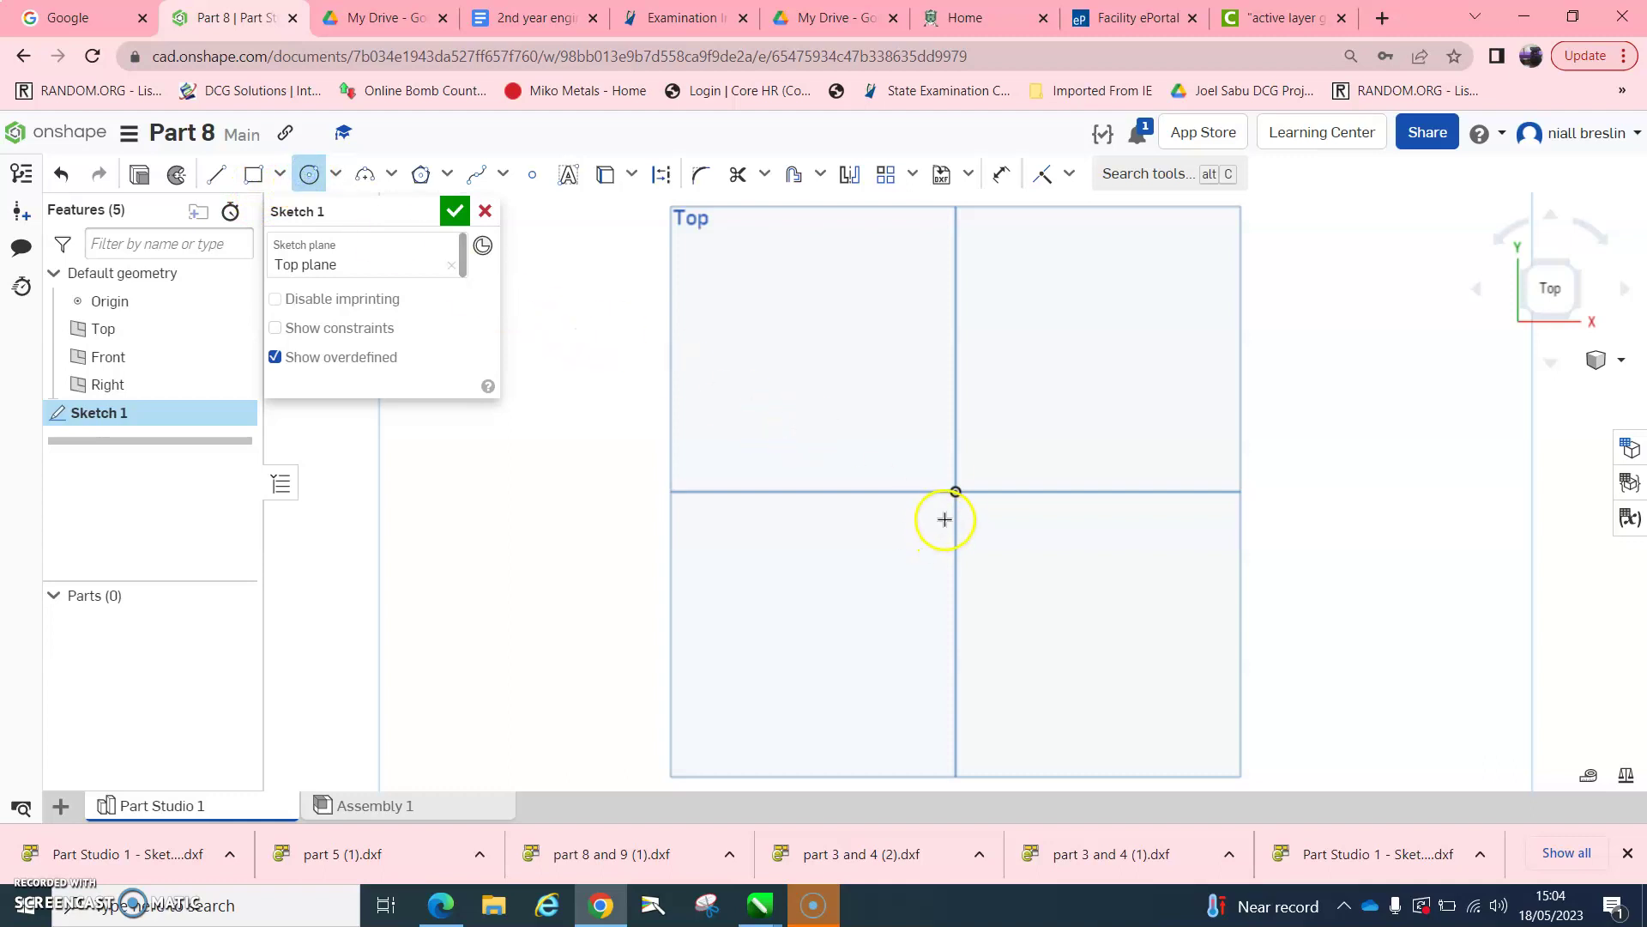
{"action": "left_click", "coordinate": [956, 491]}
{"action": "left_click", "coordinate": [994, 461]}
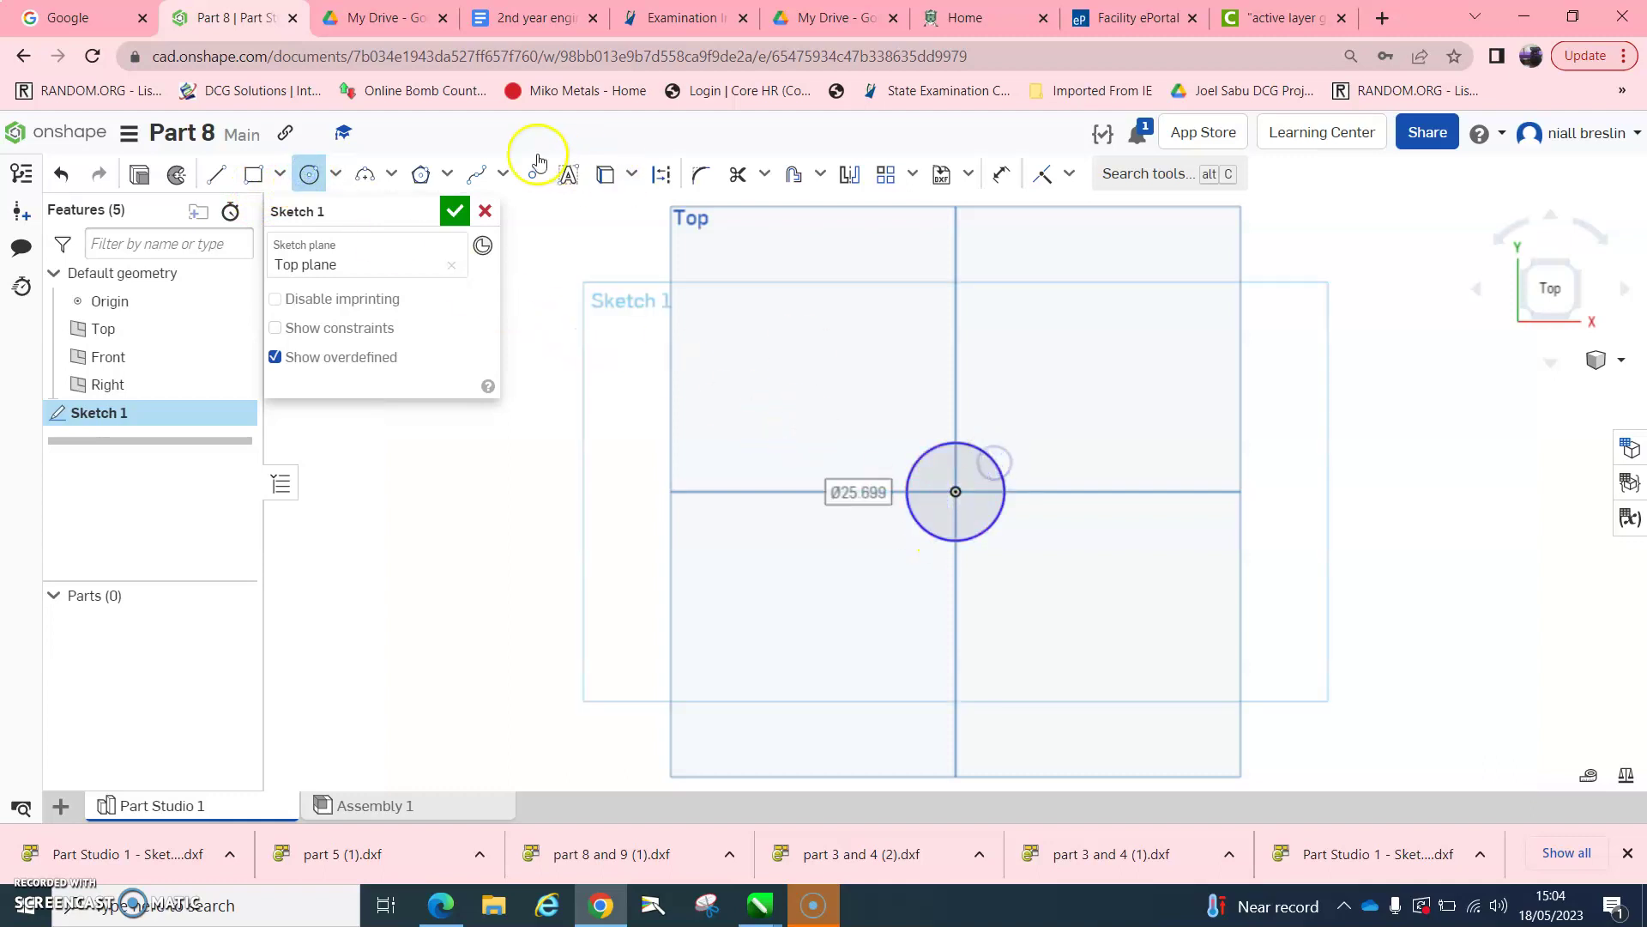
{"action": "left_click", "coordinate": [378, 17]}
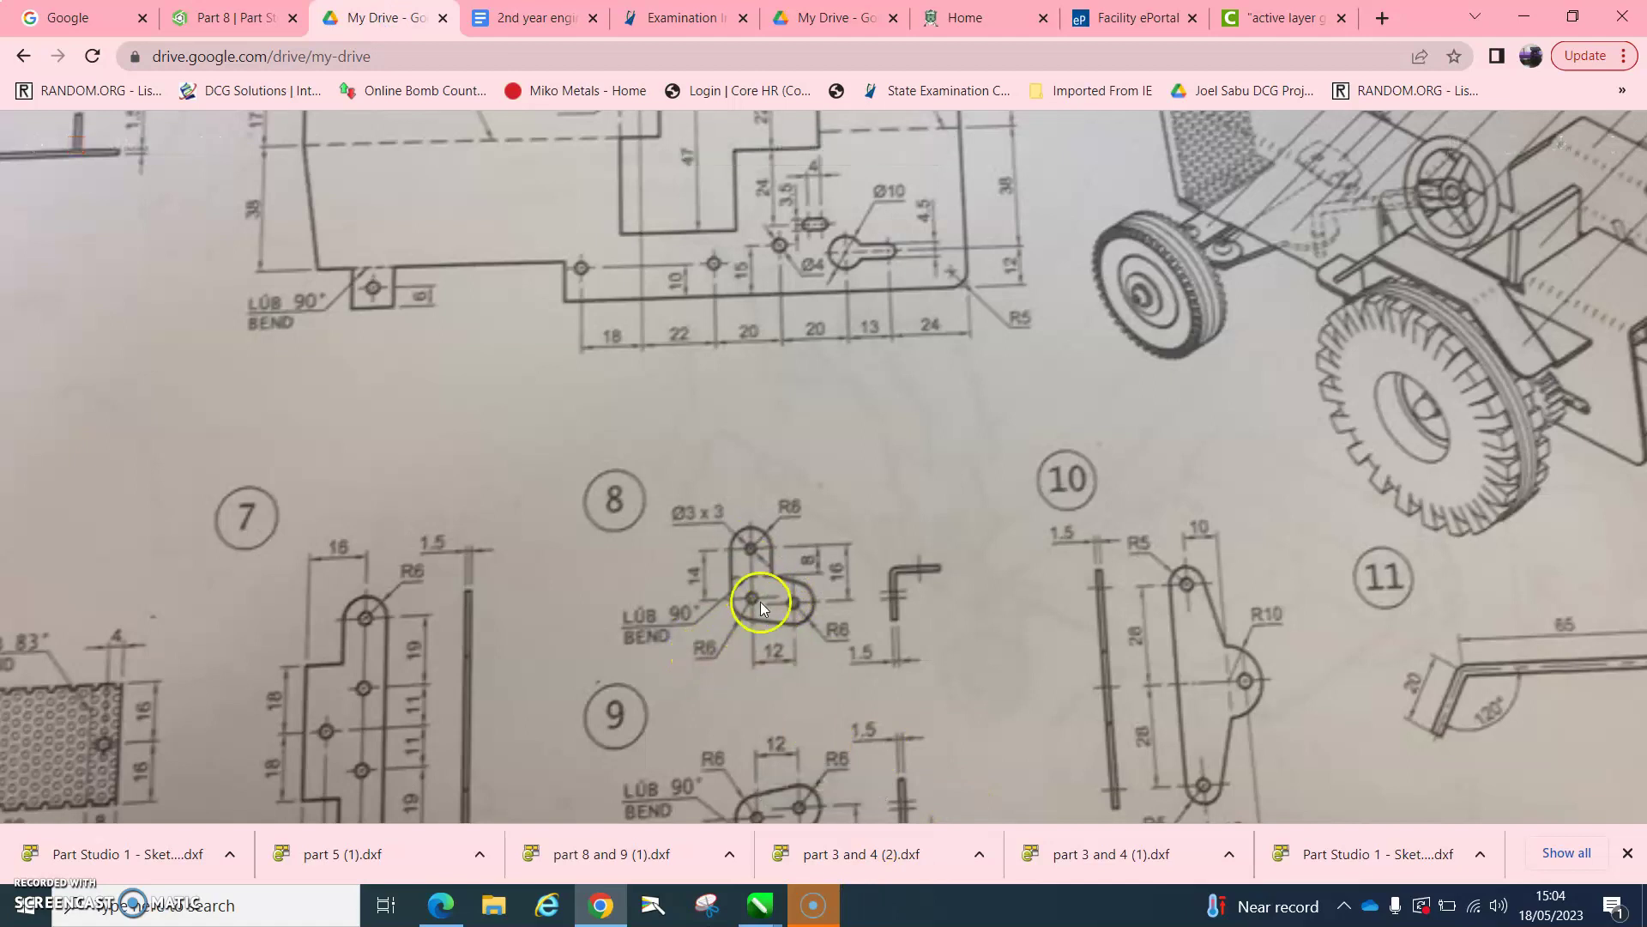
{"action": "scroll", "coordinate": [635, 311], "scroll_direction": "up", "scroll_amount": 5}
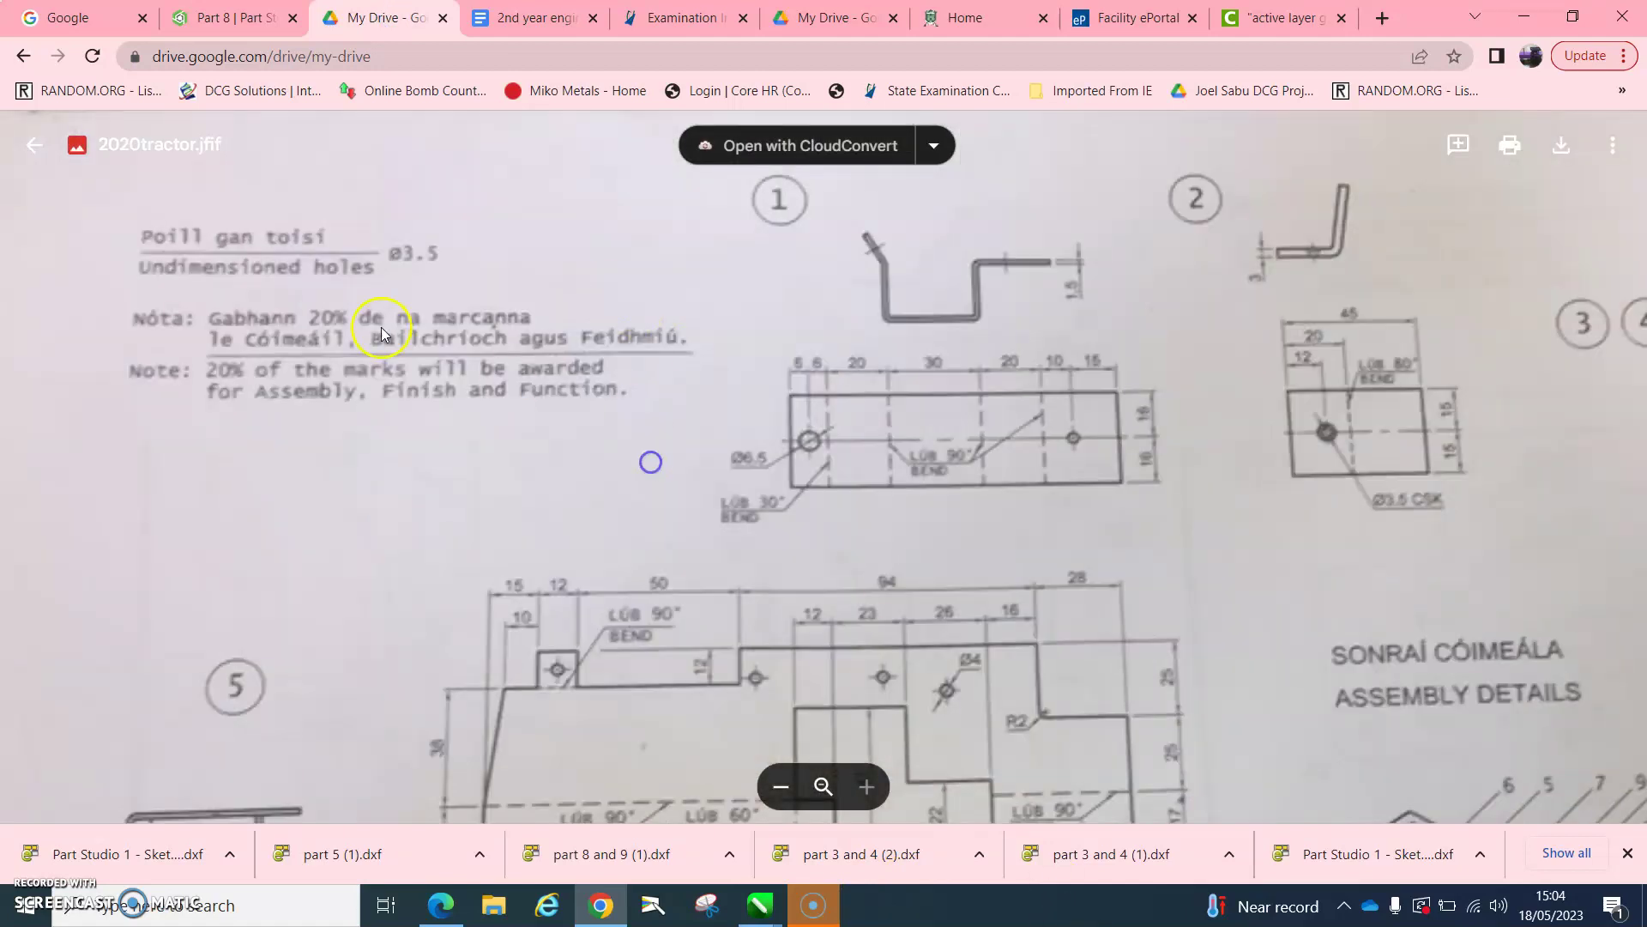
{"action": "scroll", "coordinate": [437, 253], "scroll_direction": "down", "scroll_amount": 5}
{"action": "scroll", "coordinate": [644, 429], "scroll_direction": "down", "scroll_amount": 5}
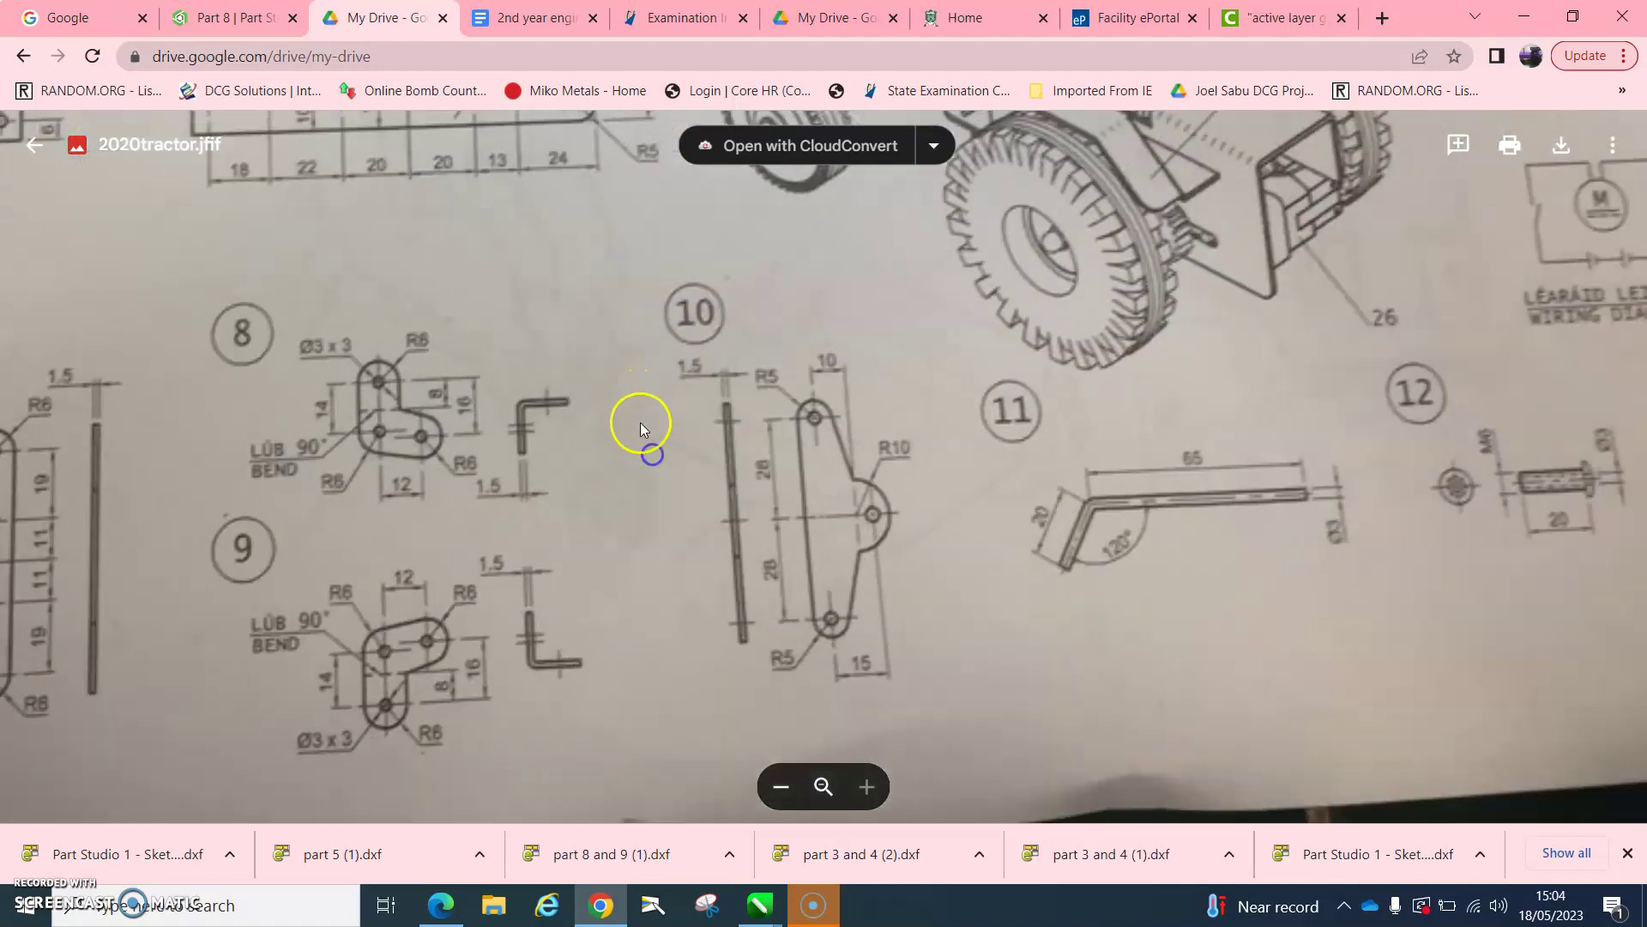
{"action": "left_click_drag", "start_coordinate": [388, 446], "coordinate": [573, 533]}
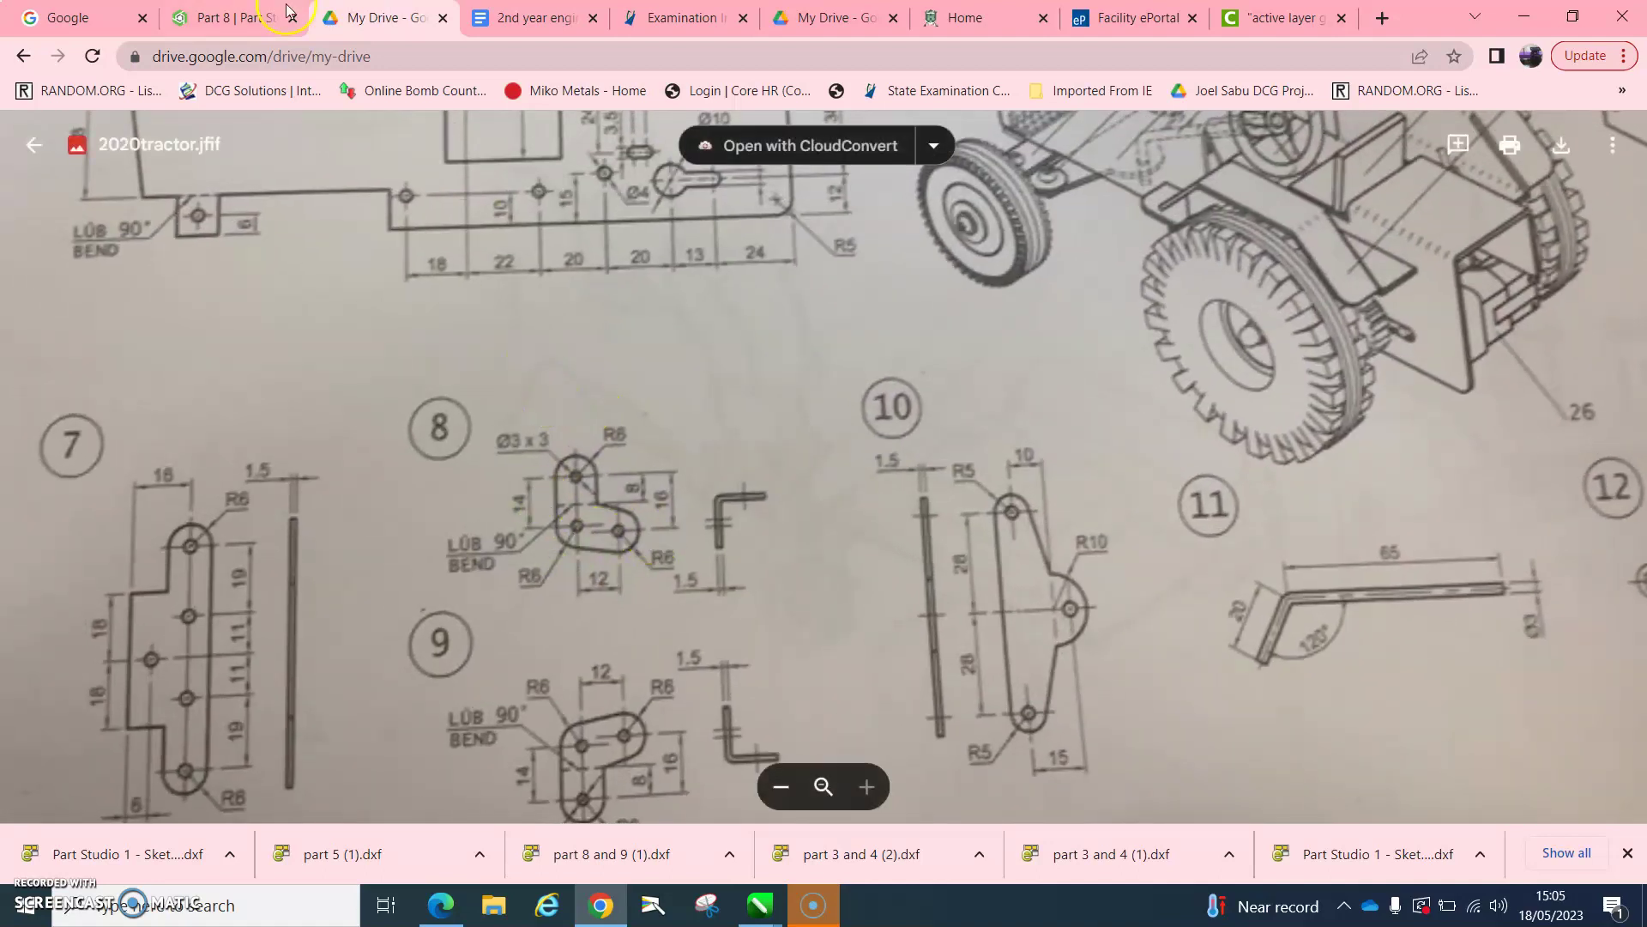
- Dimension the origin circle to a 3.56 diameter
{"action": "left_click", "coordinate": [246, 15]}
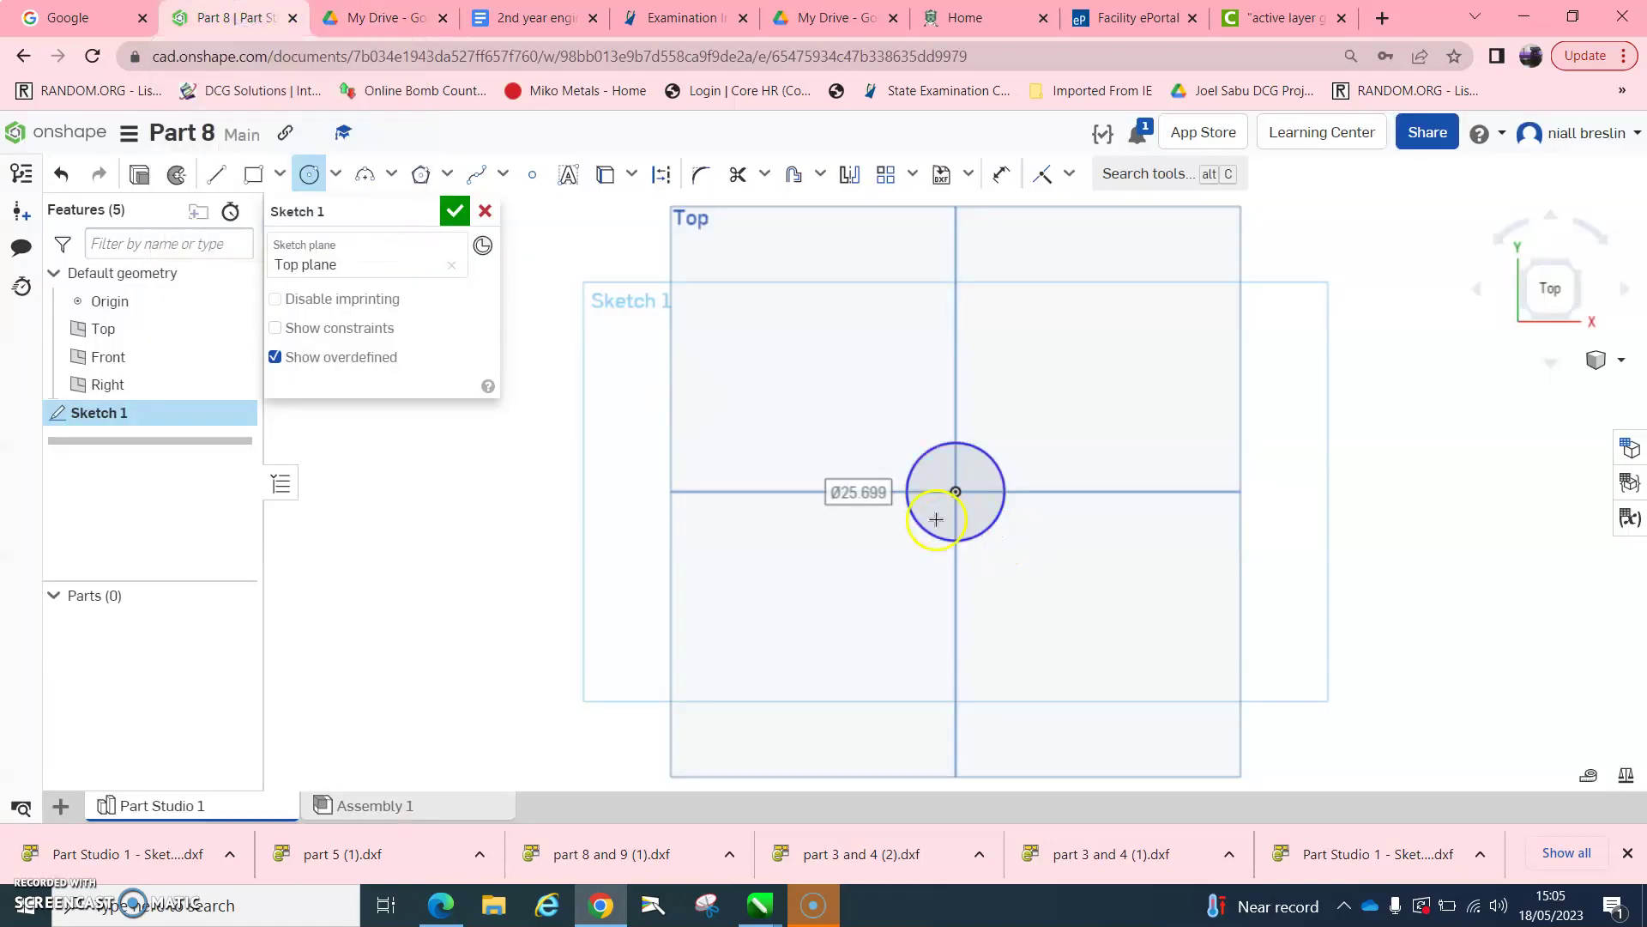
{"action": "key", "text": "u"}
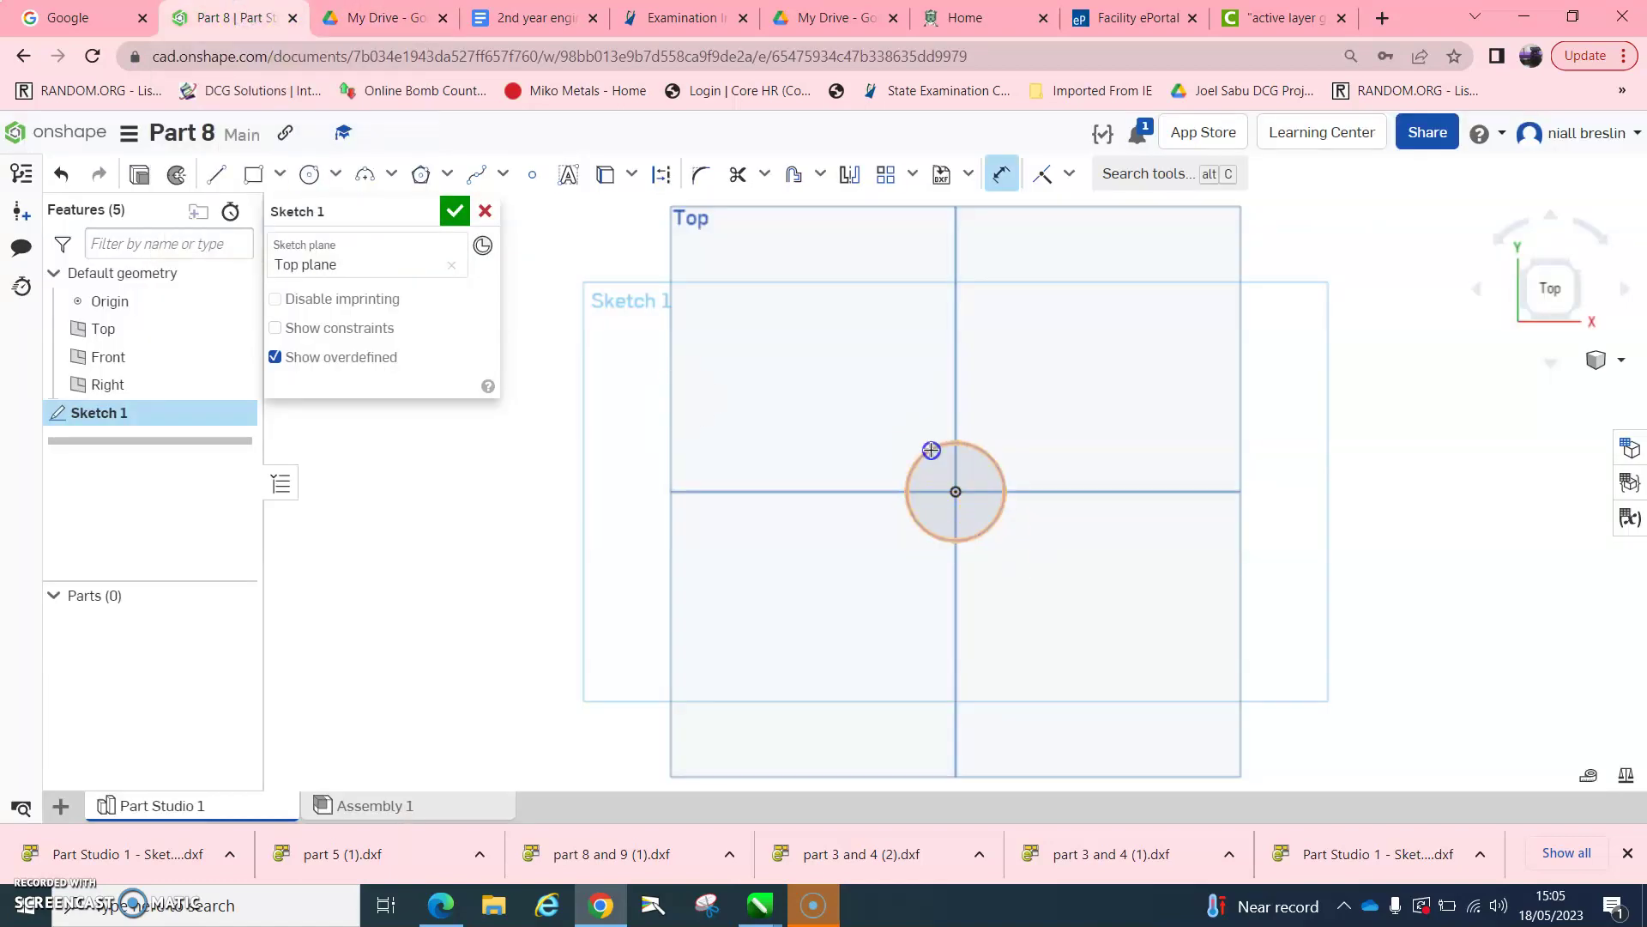
{"action": "left_click", "coordinate": [931, 450]}
{"action": "left_click", "coordinate": [889, 431]}
{"action": "type", "text": "3.56"}
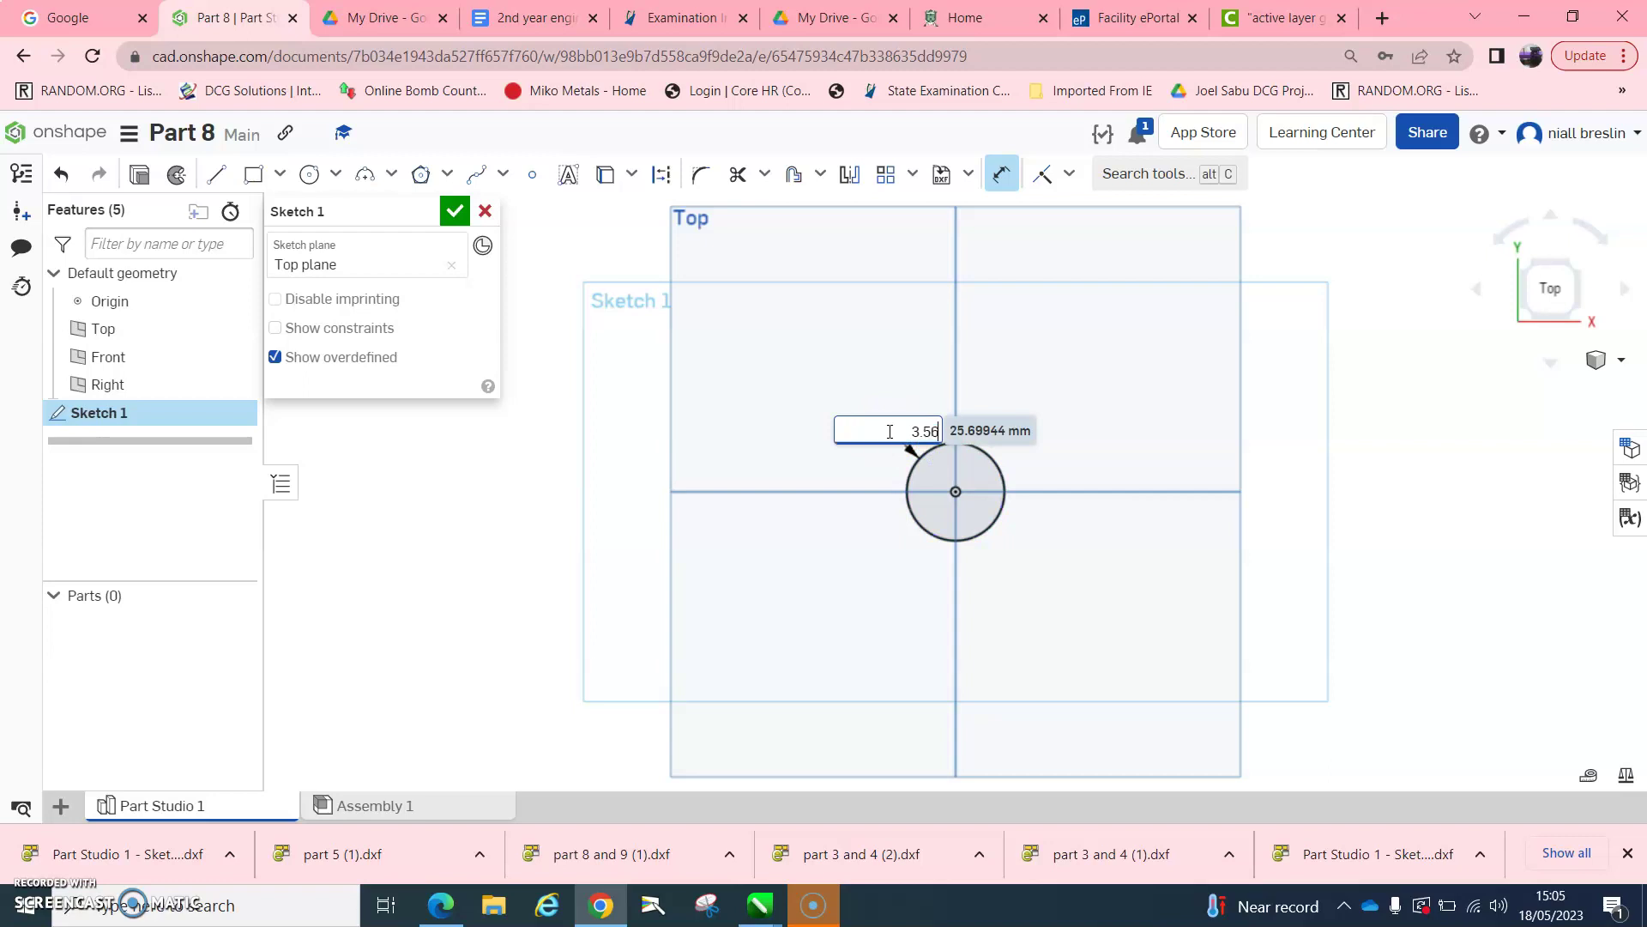
{"action": "key", "text": "Return"}
- Draw a circle above the origin on the vertical axis and make it equal to the origin circle
{"action": "scroll", "coordinate": [981, 481], "scroll_direction": "up", "scroll_amount": 3}
{"action": "scroll", "coordinate": [919, 423], "scroll_direction": "up", "scroll_amount": 2}
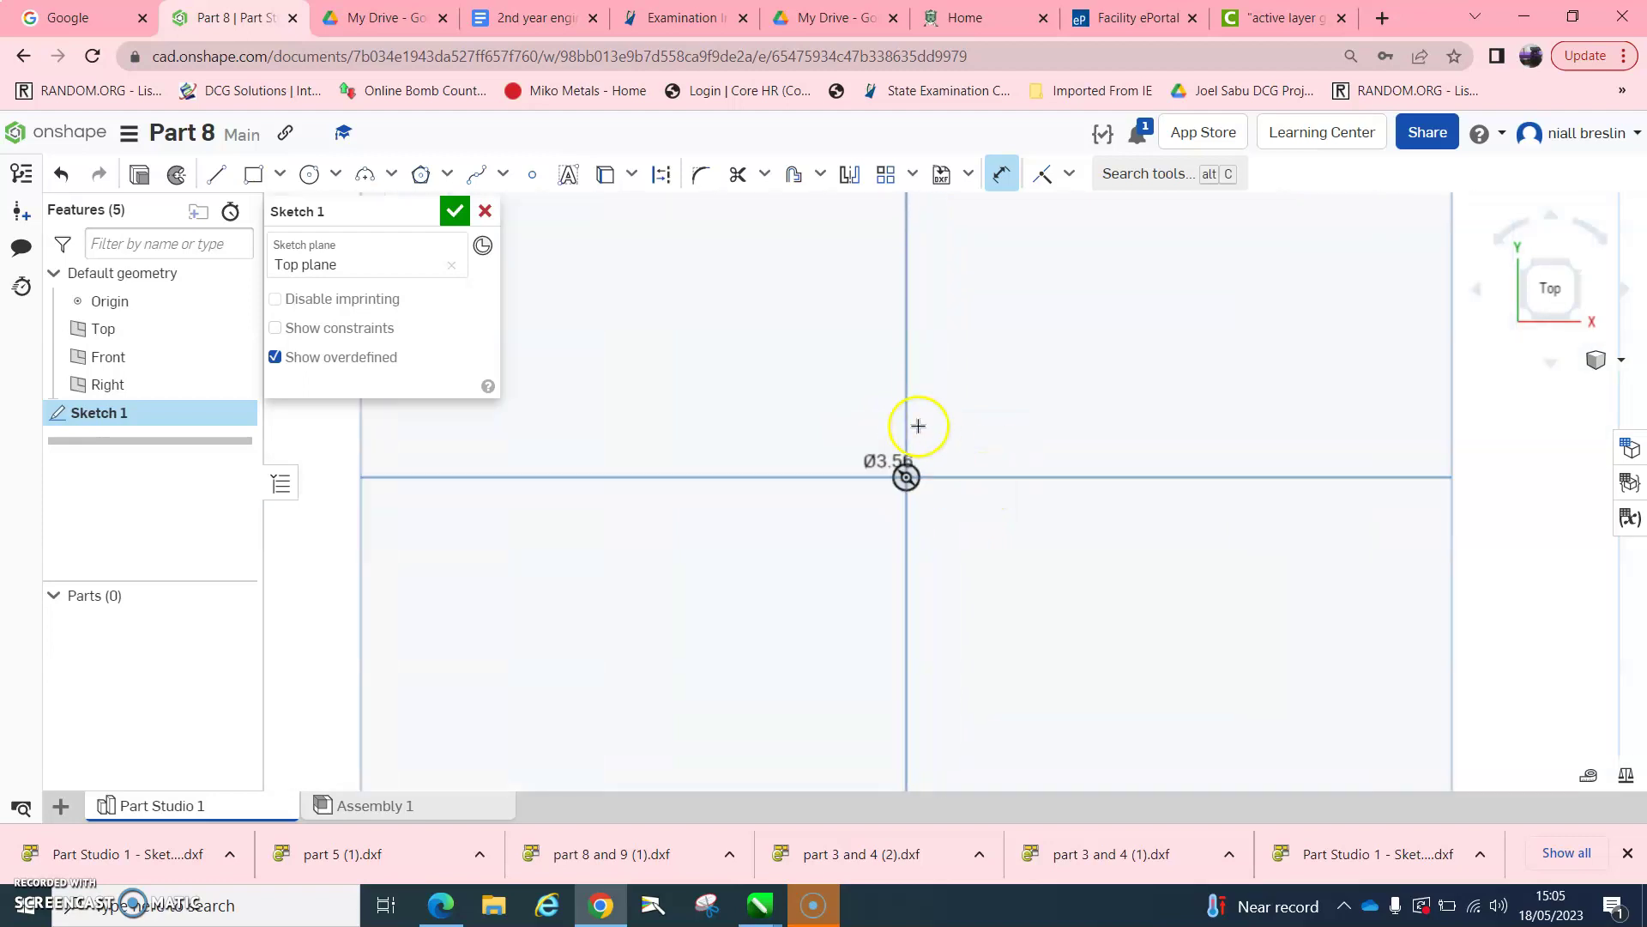
{"action": "left_click", "coordinate": [307, 180]}
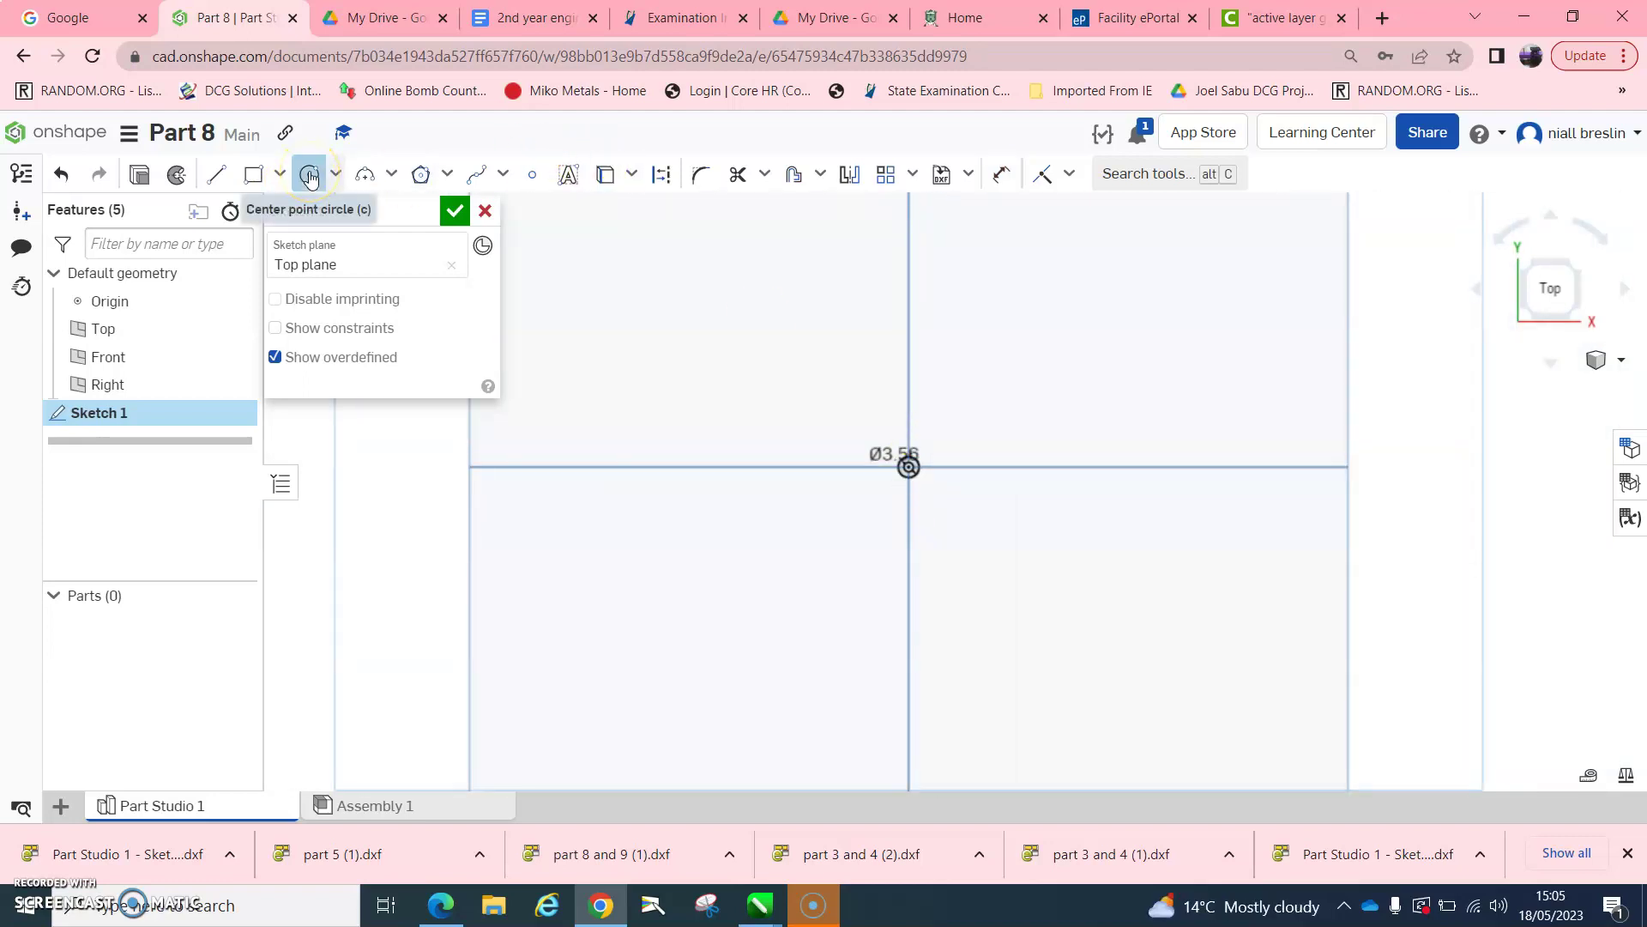
{"action": "left_click", "coordinate": [910, 317]}
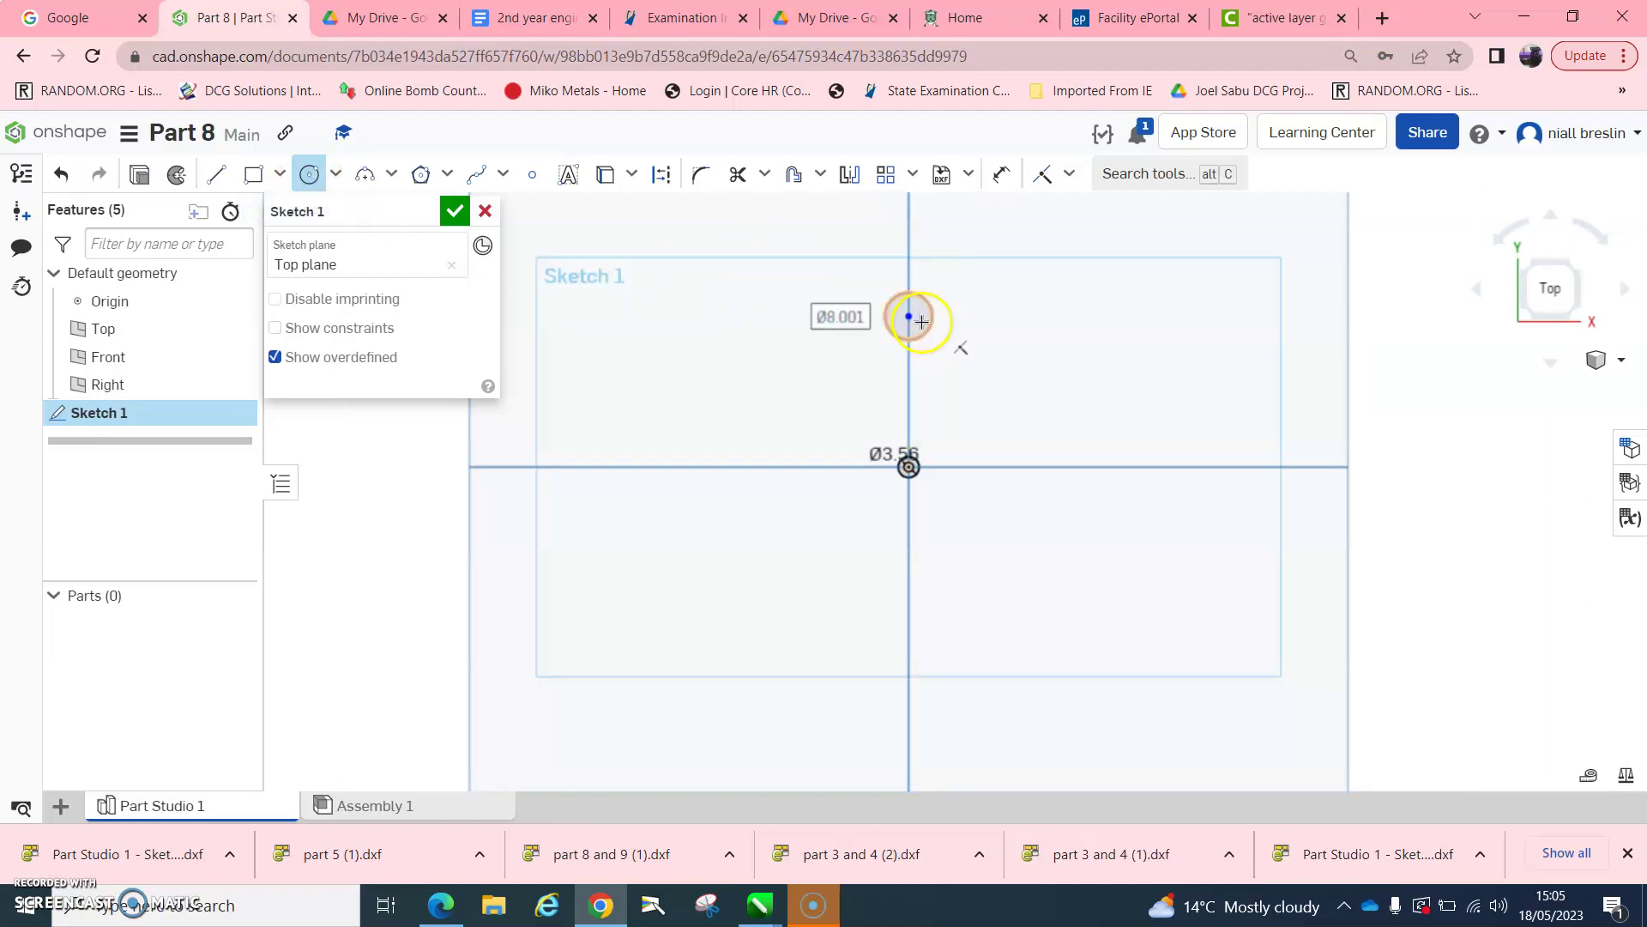
{"action": "key", "text": "Escape"}
{"action": "left_click", "coordinate": [912, 335]}
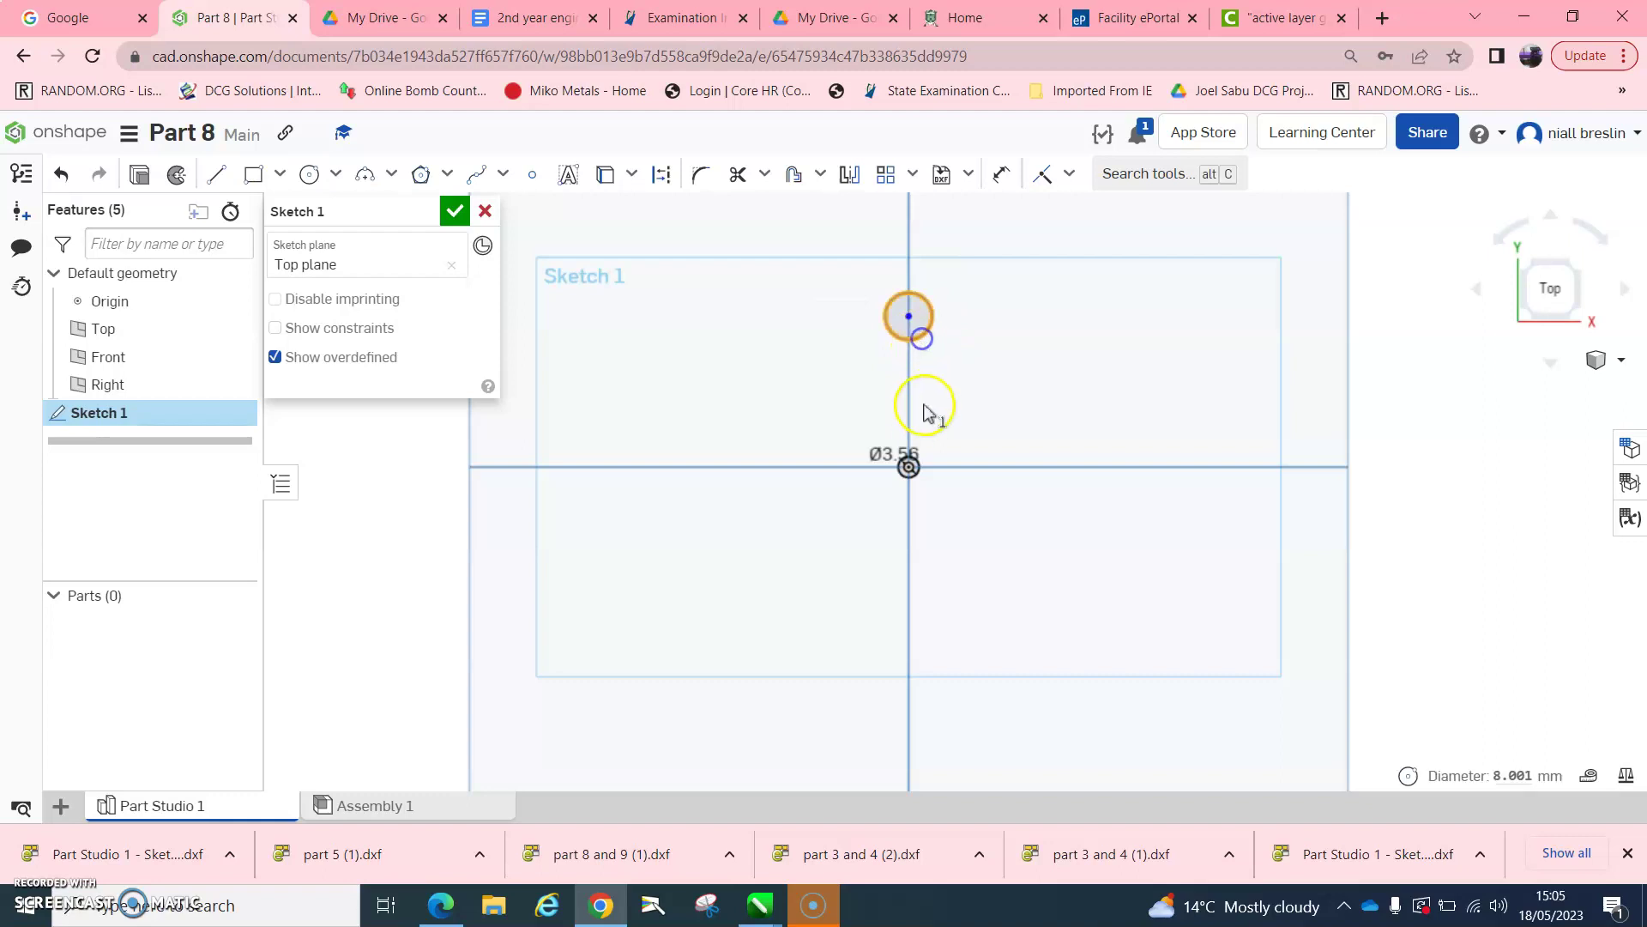
{"action": "left_click", "coordinate": [921, 471]}
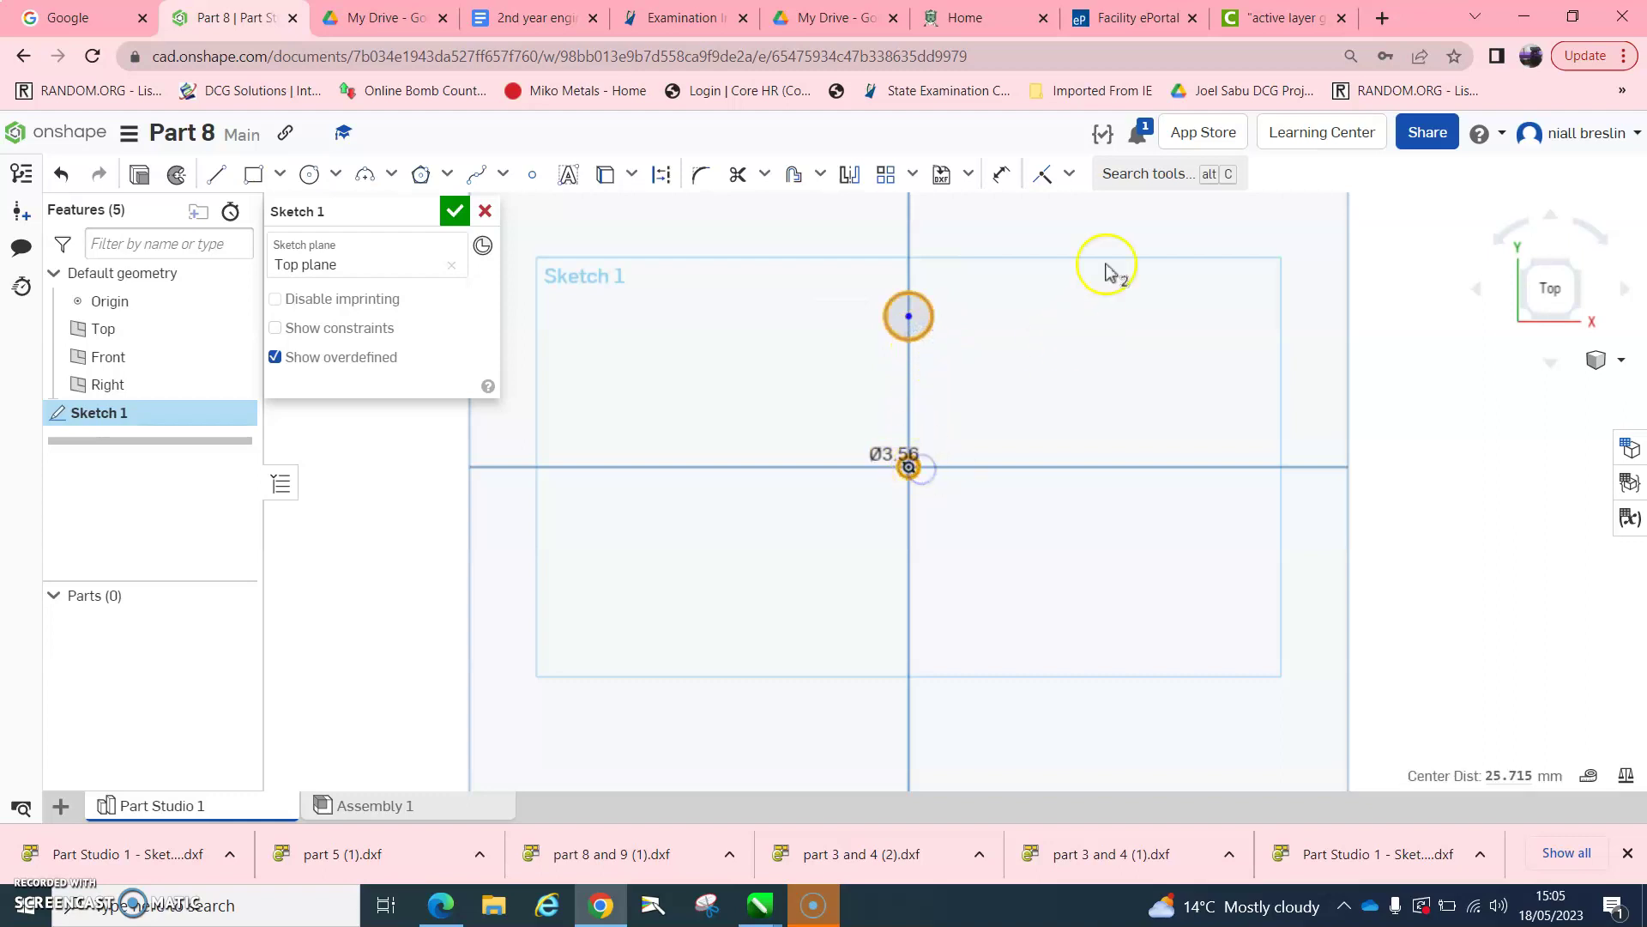
{"action": "left_click", "coordinate": [1069, 174]}
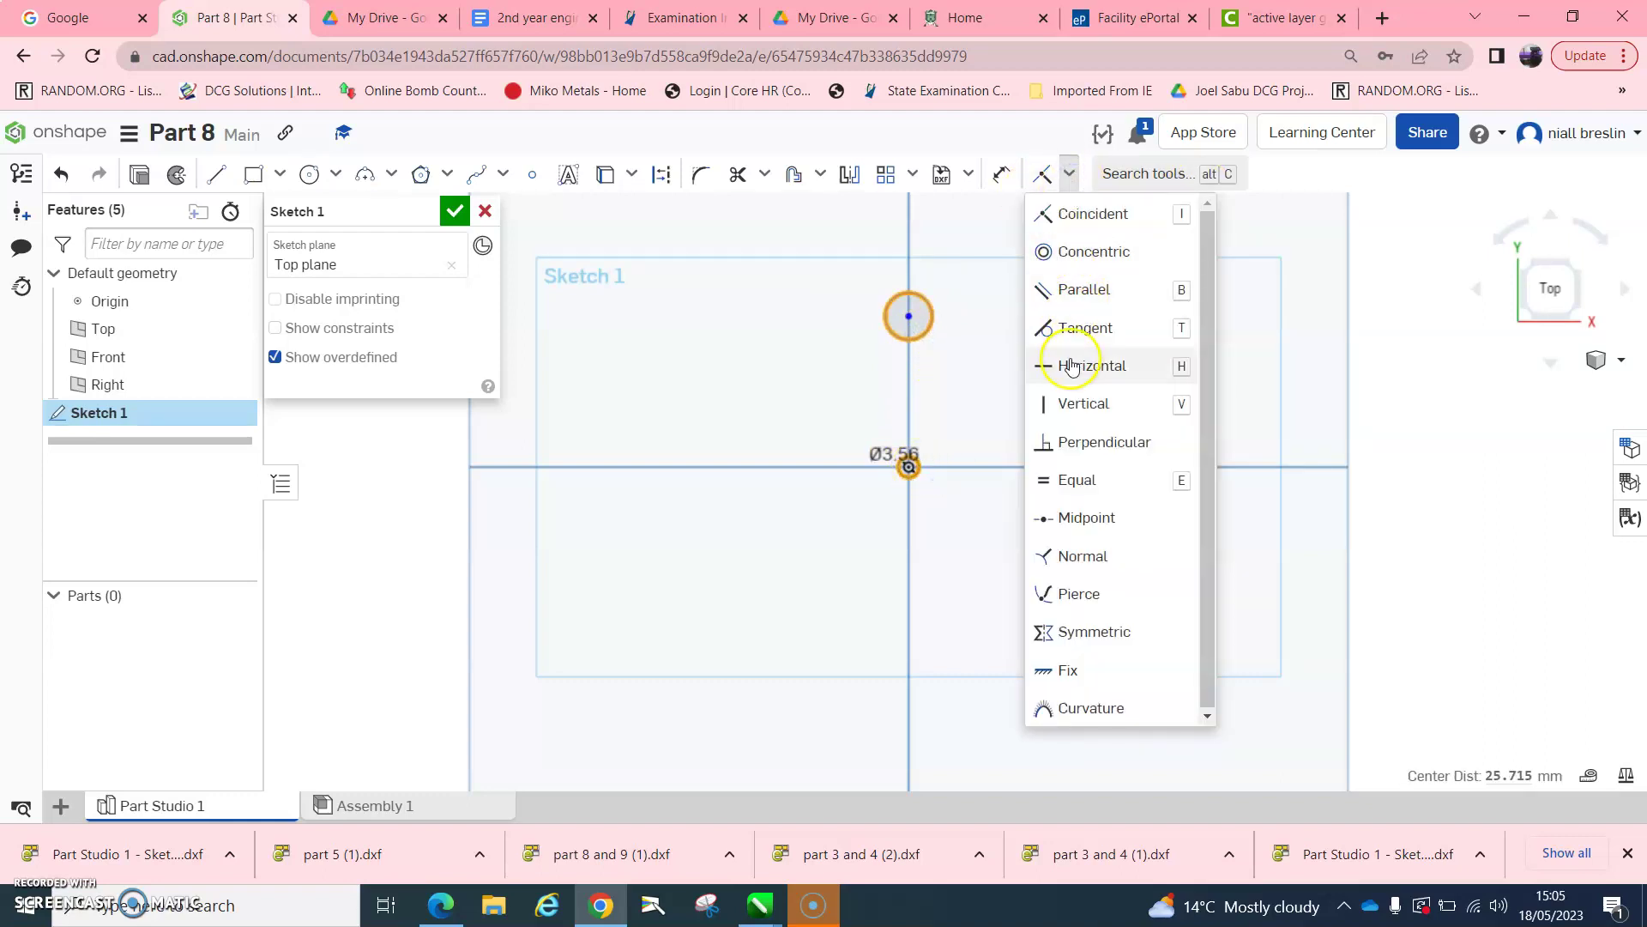
{"action": "left_click", "coordinate": [1077, 480]}
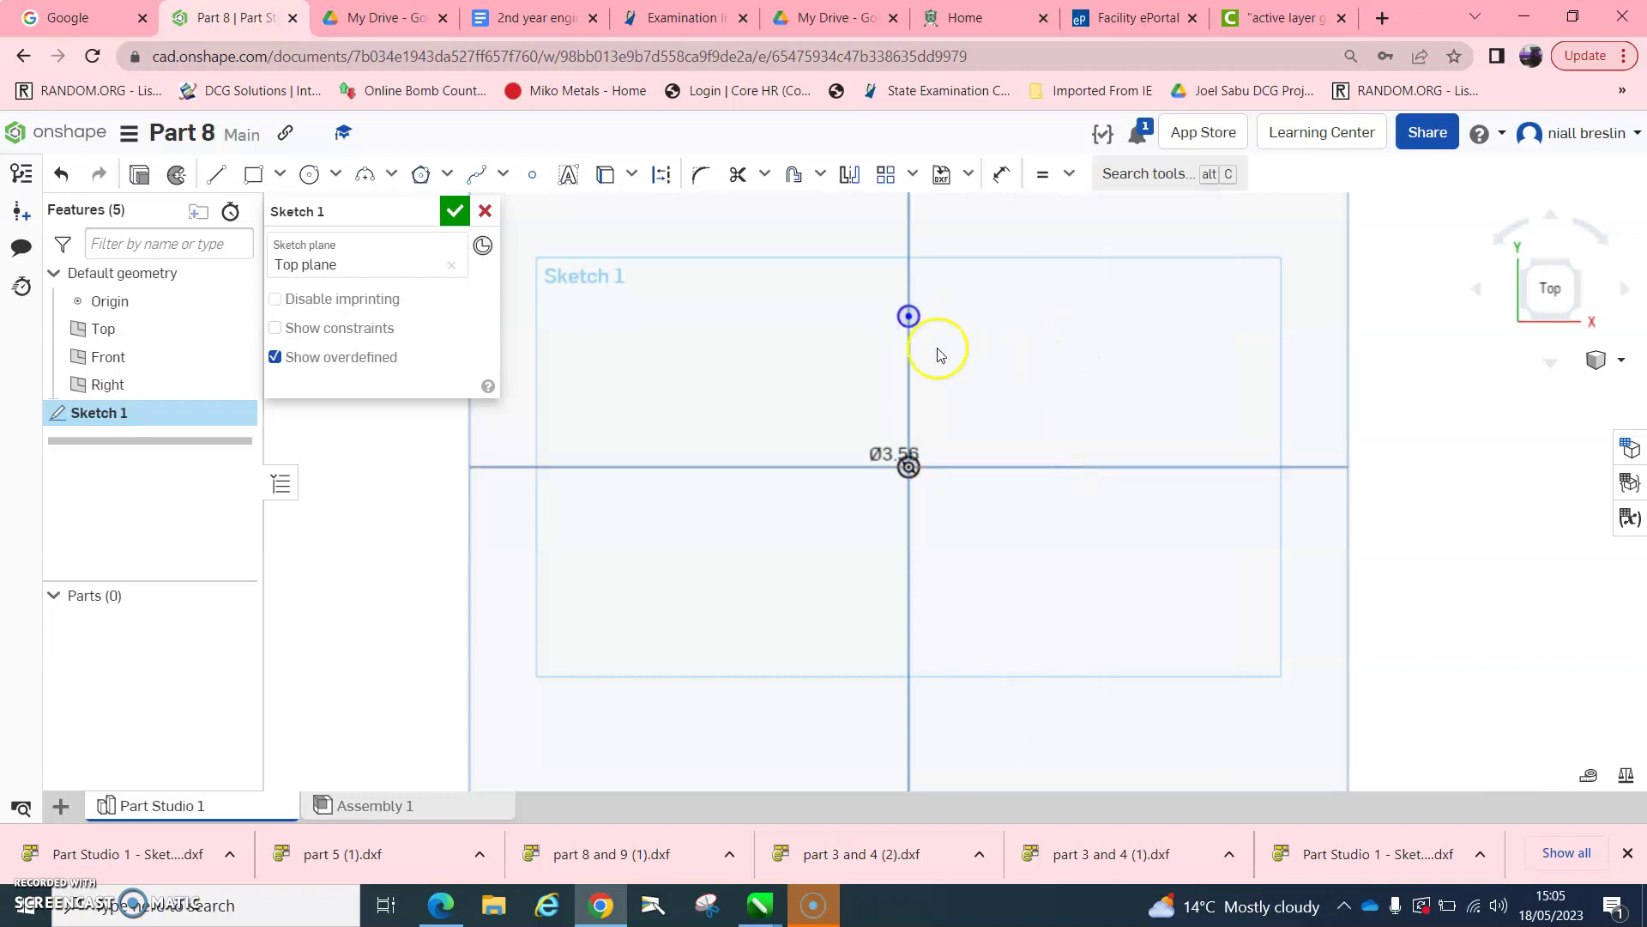
{"action": "left_click", "coordinate": [372, 12]}
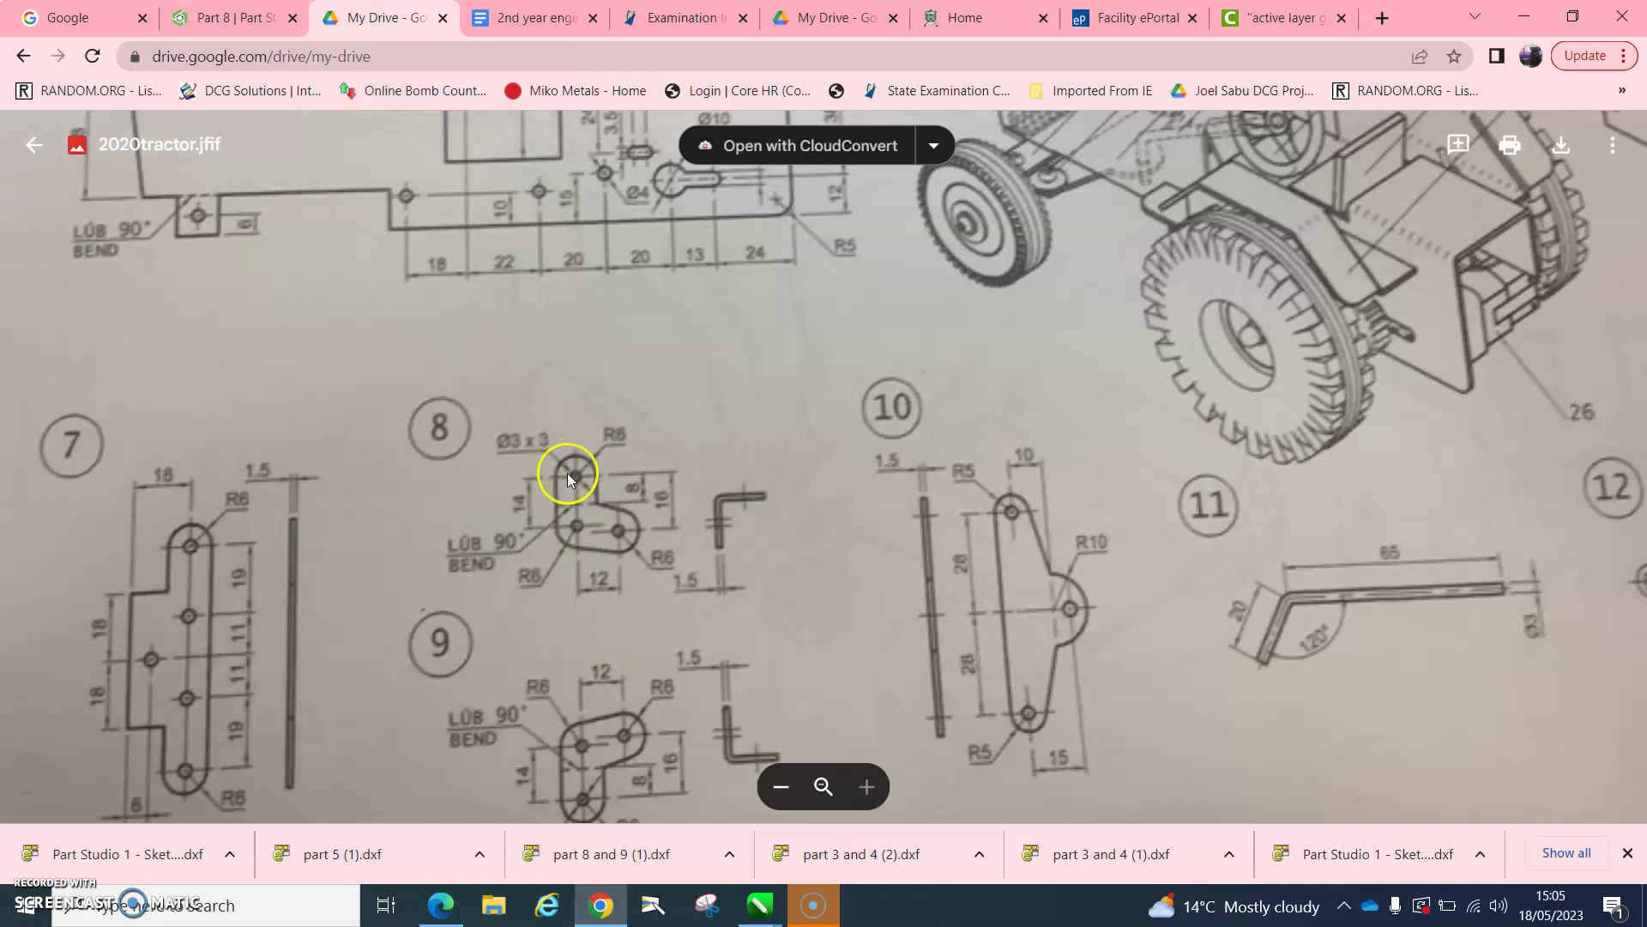
- Set the vertical distance between the origin and upper circle centres to 14
{"action": "left_click", "coordinate": [252, 14]}
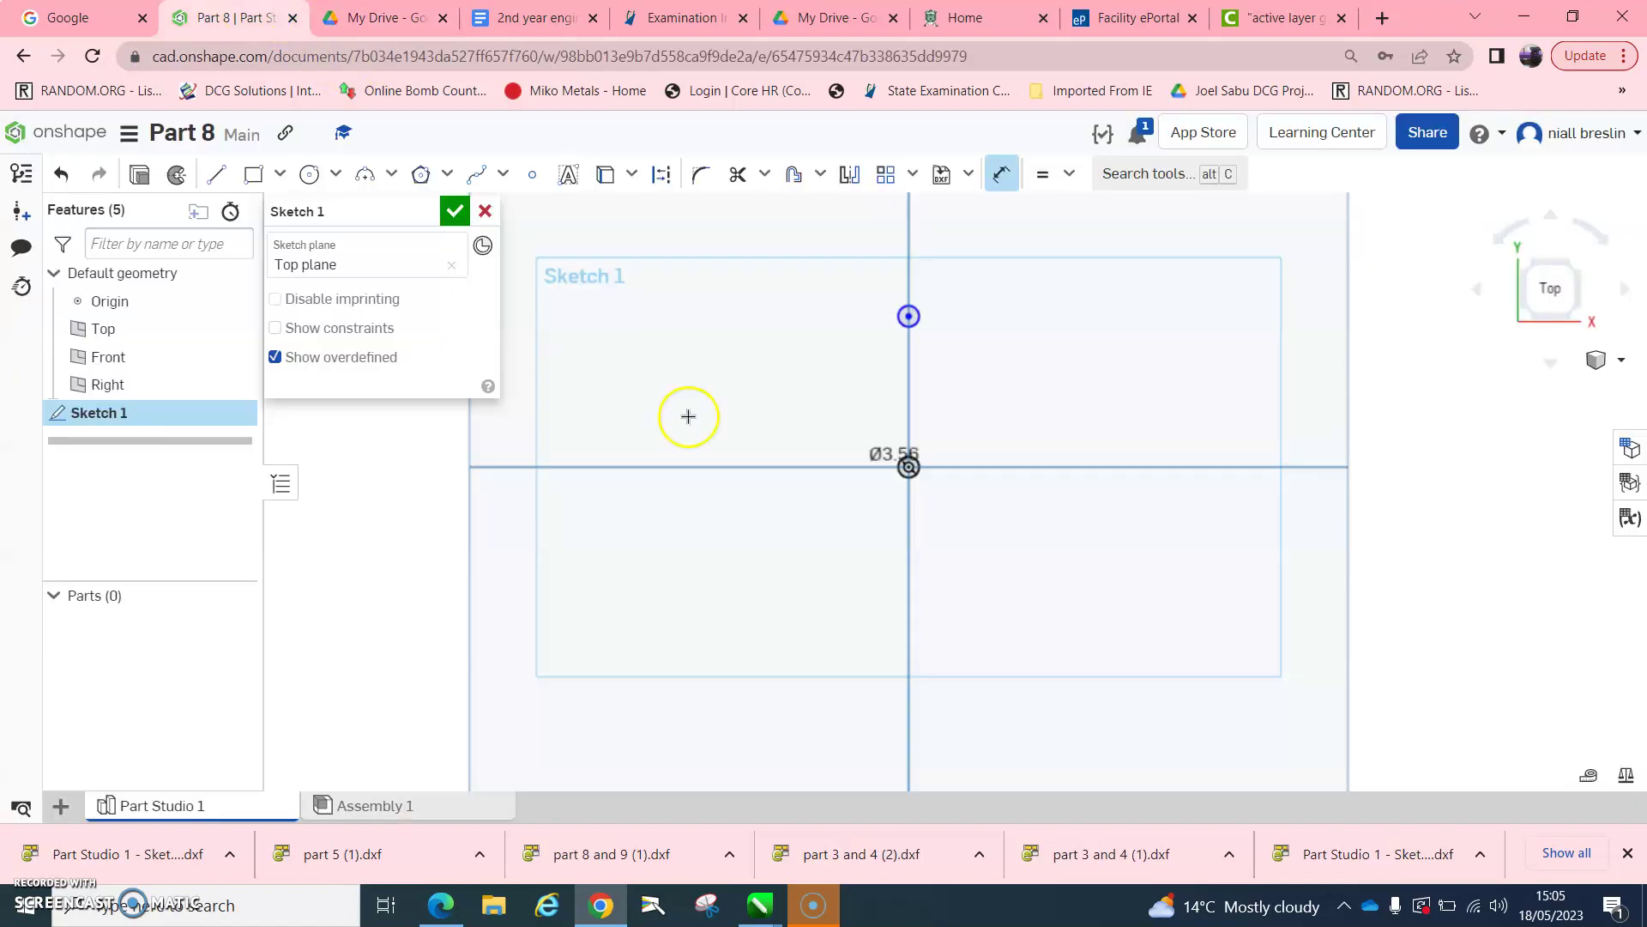
{"action": "left_click", "coordinate": [909, 466]}
{"action": "left_click", "coordinate": [909, 317]}
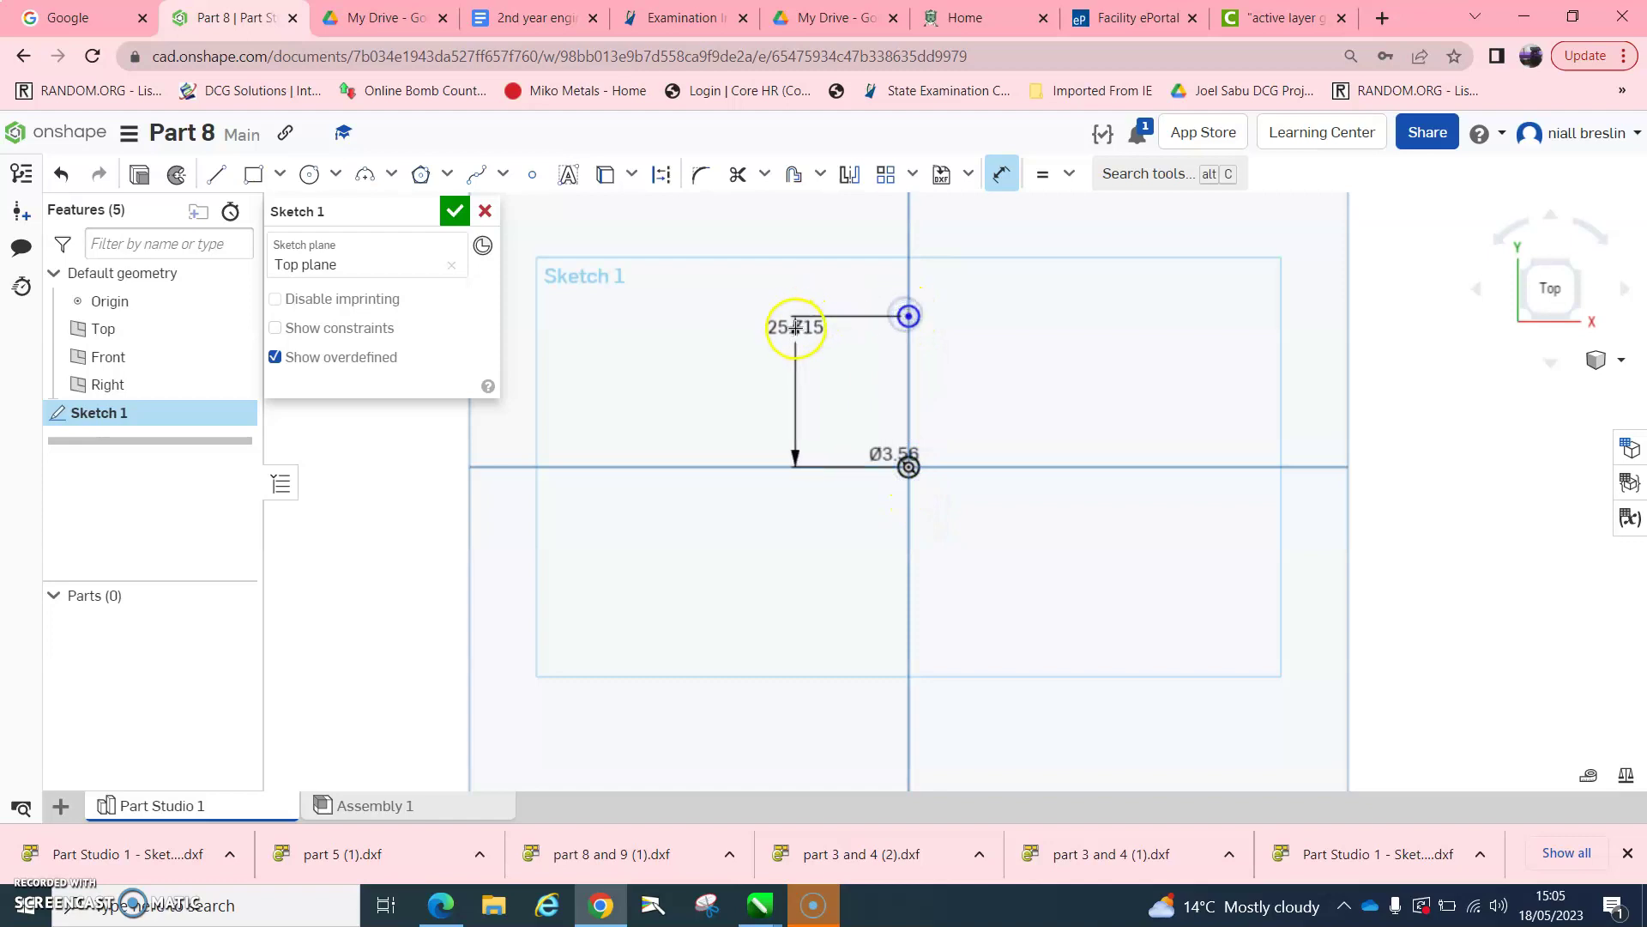
{"action": "left_click", "coordinate": [795, 327]}
{"action": "type", "text": "14"}
{"action": "key", "text": "Return"}
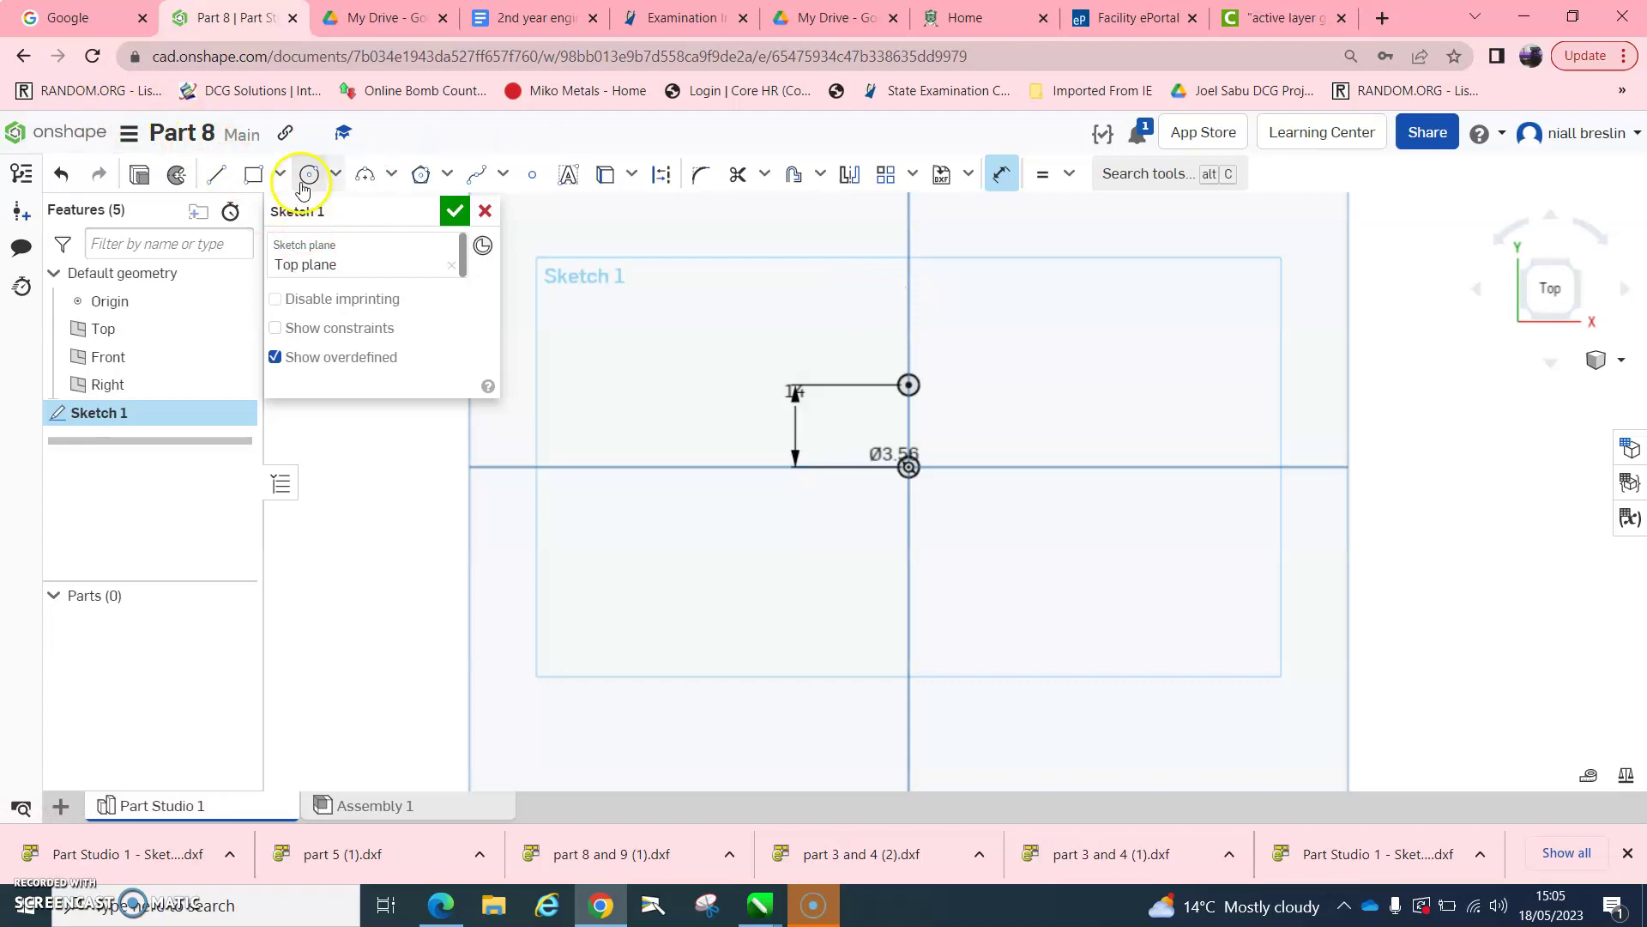
{"action": "left_click", "coordinate": [360, 17]}
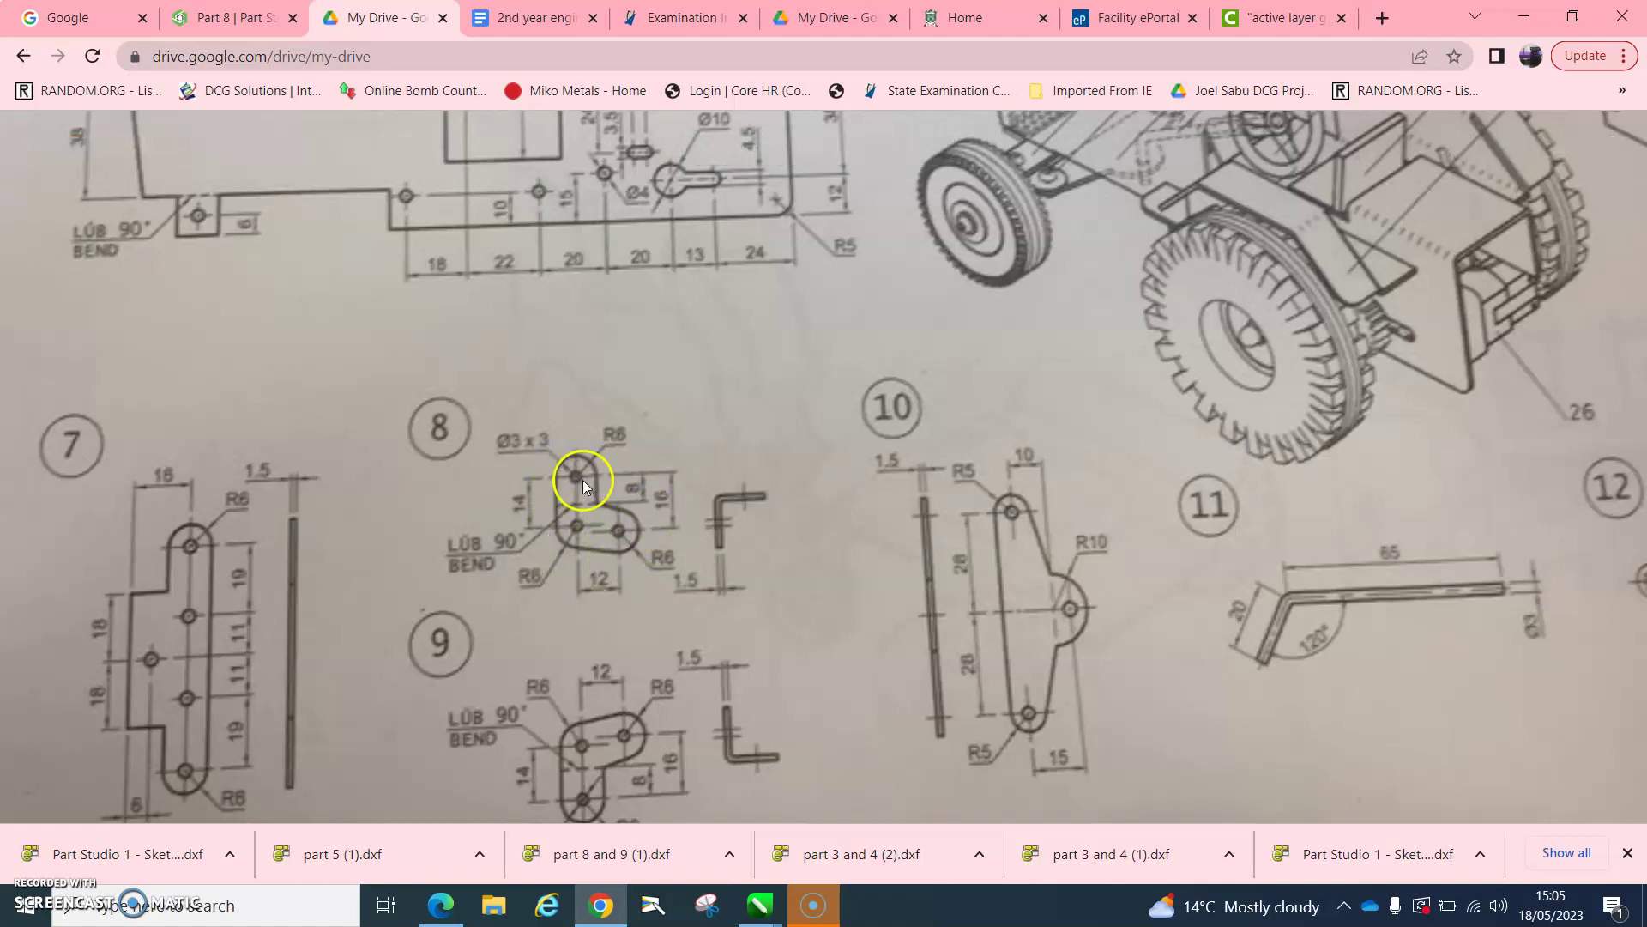
{"action": "left_click", "coordinate": [228, 18]}
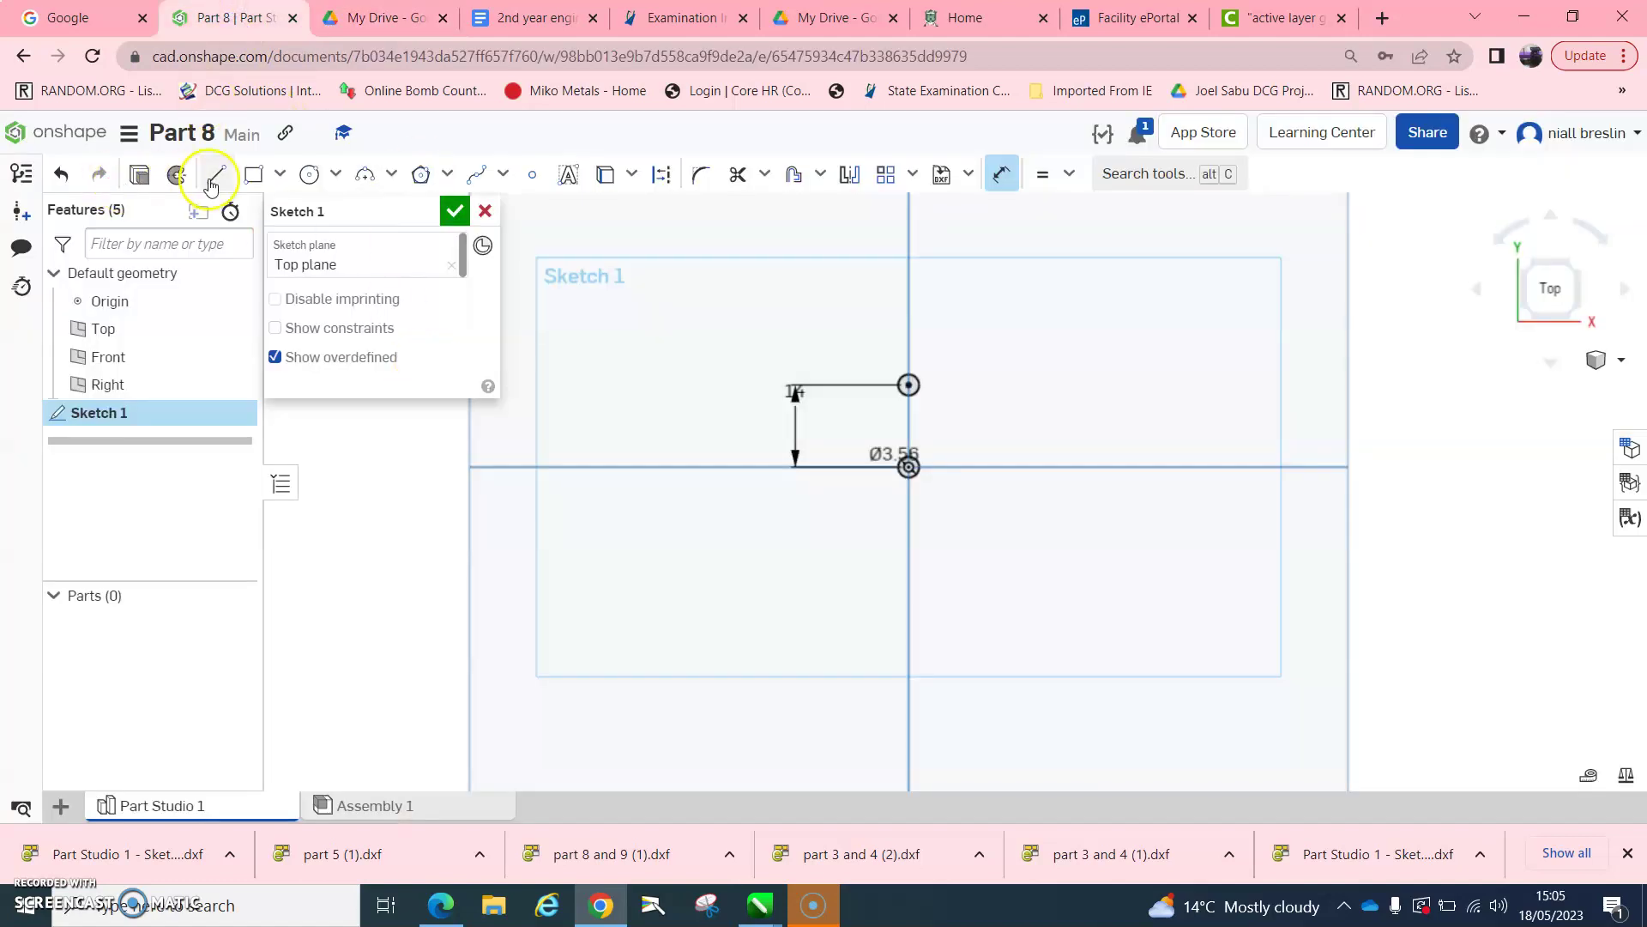
- Place a new circle to the right of the origin
{"action": "left_click", "coordinate": [309, 175]}
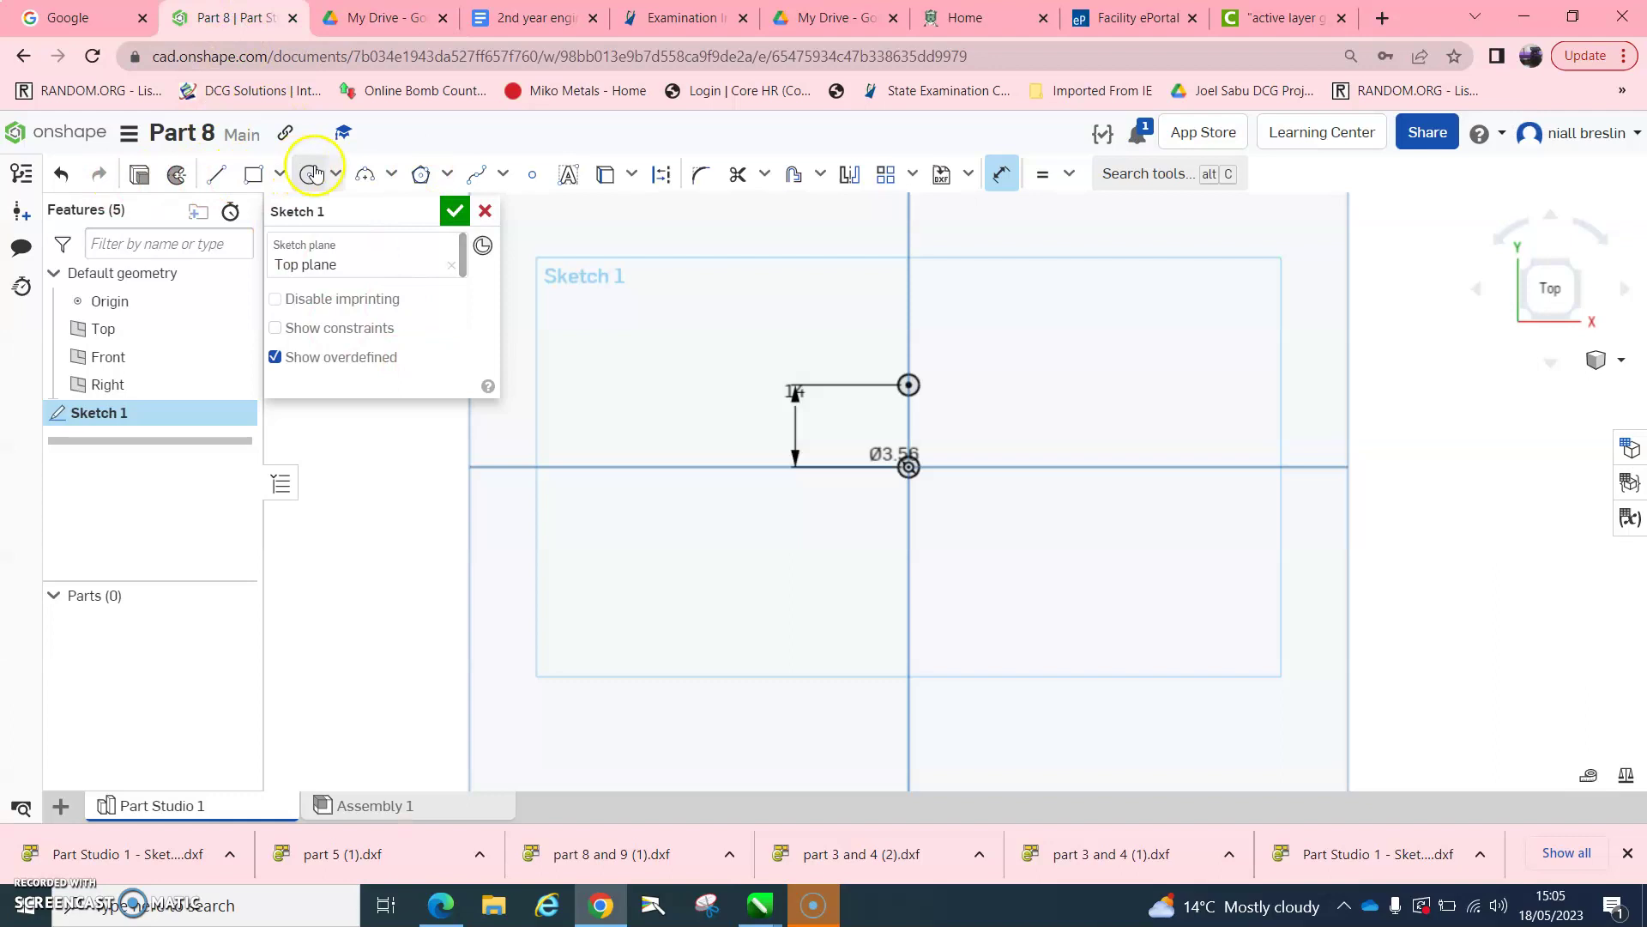
{"action": "left_click", "coordinate": [1006, 492]}
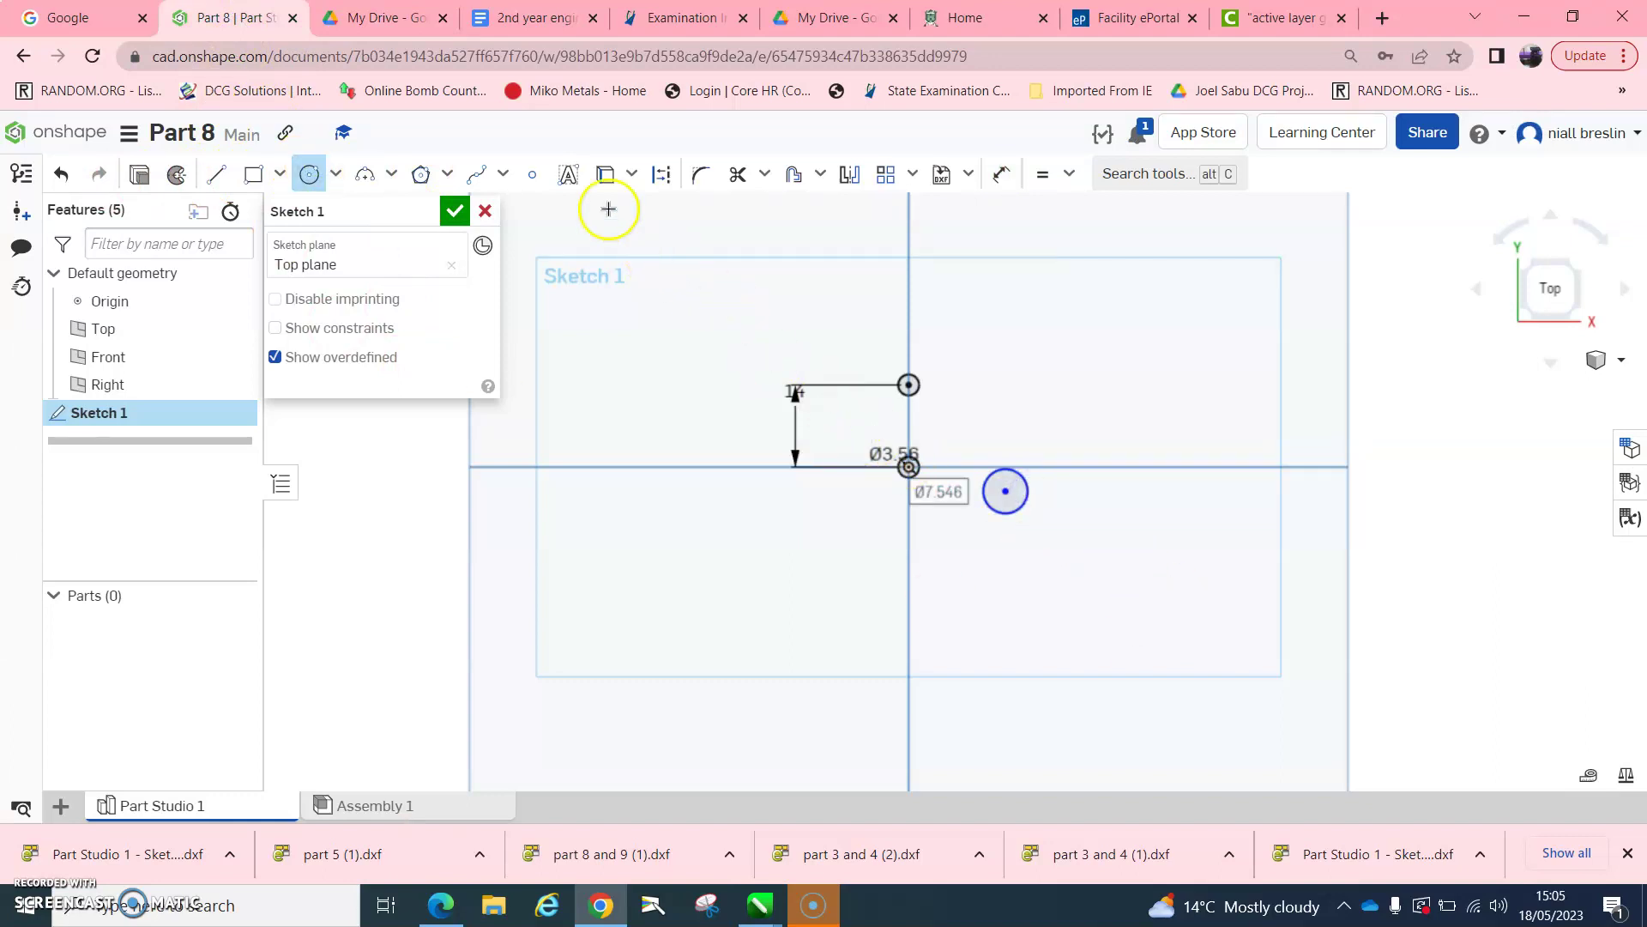
{"action": "left_click", "coordinate": [395, 18]}
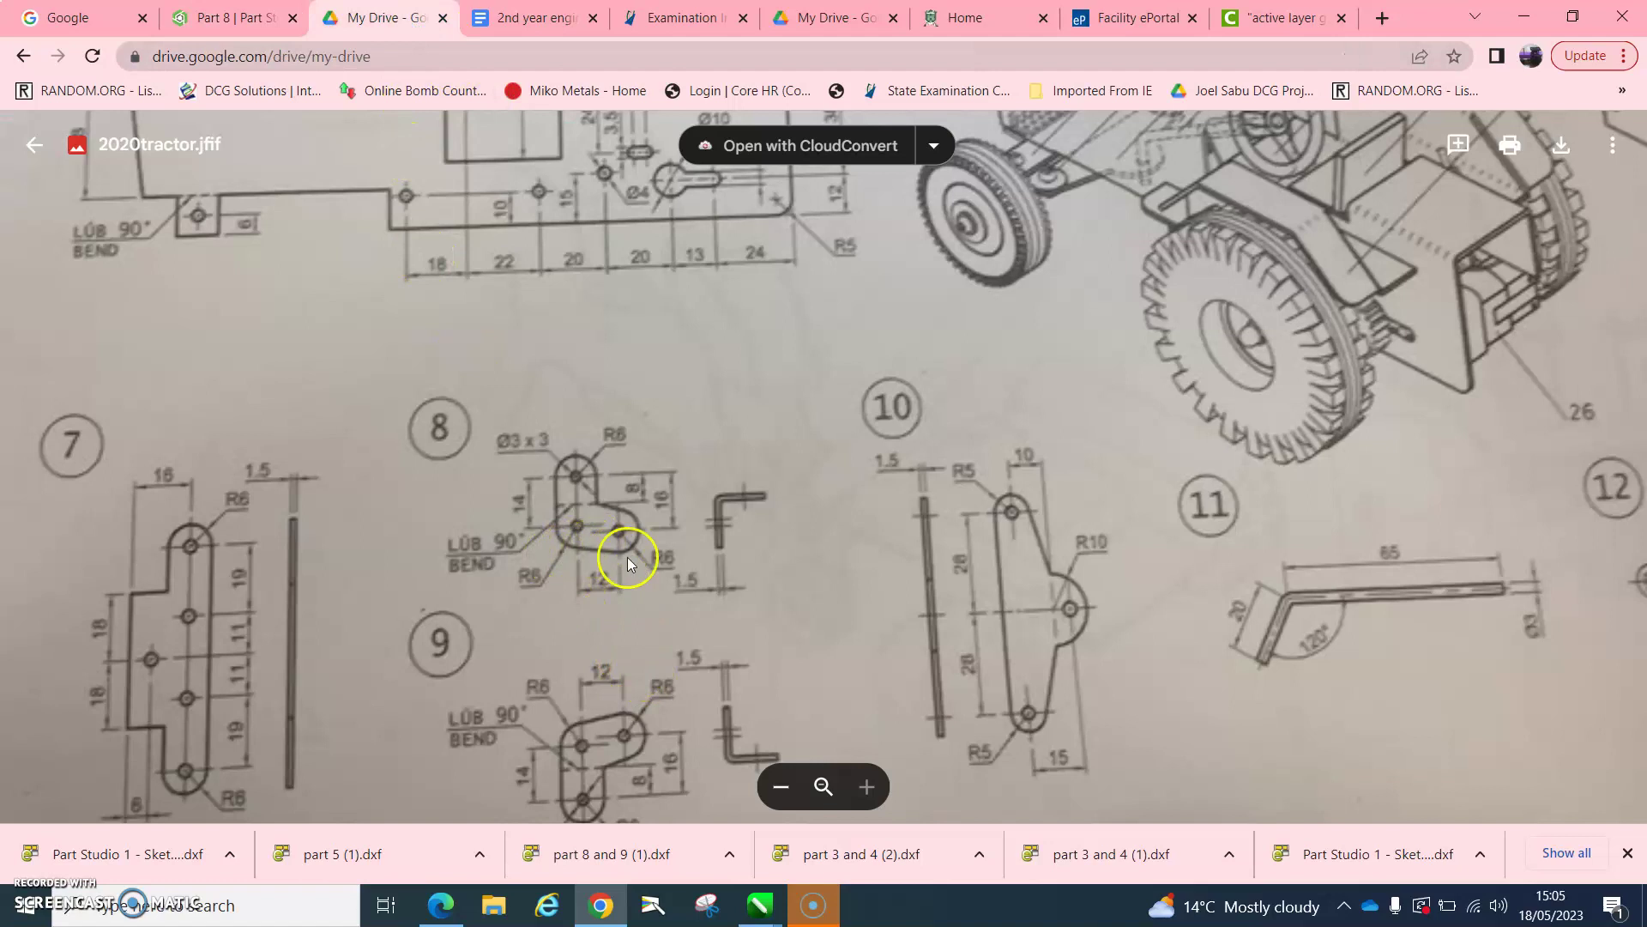
{"action": "left_click", "coordinate": [240, 18]}
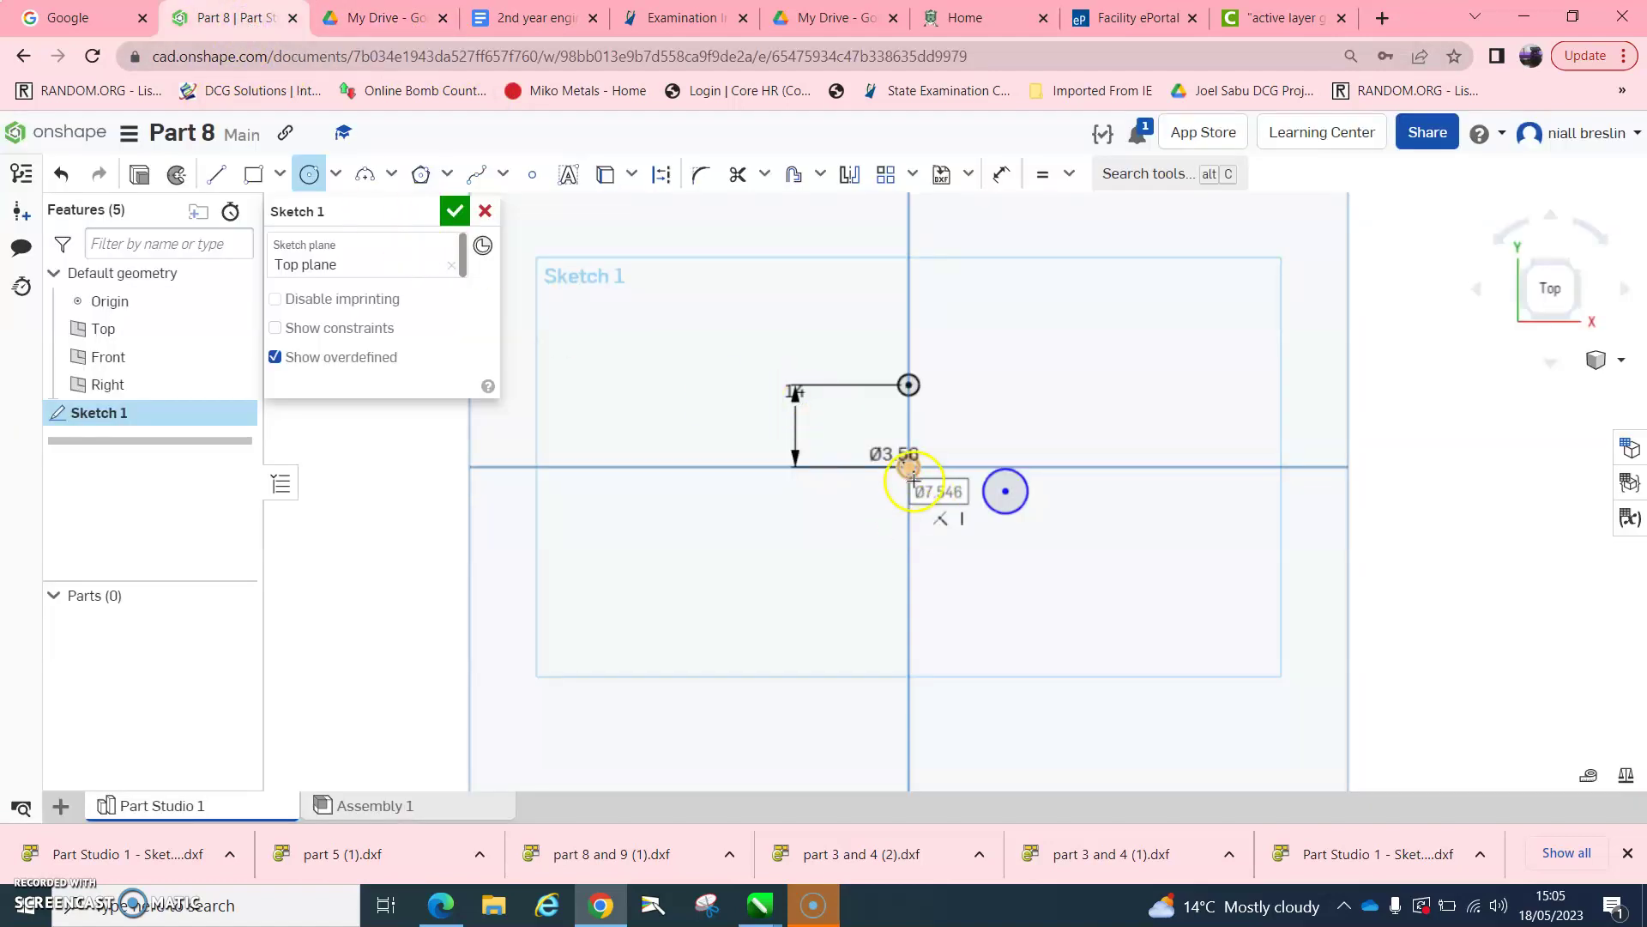
- Dimension the new circle 12 right of the origin and 16 below the top point
{"action": "key", "text": "d"}
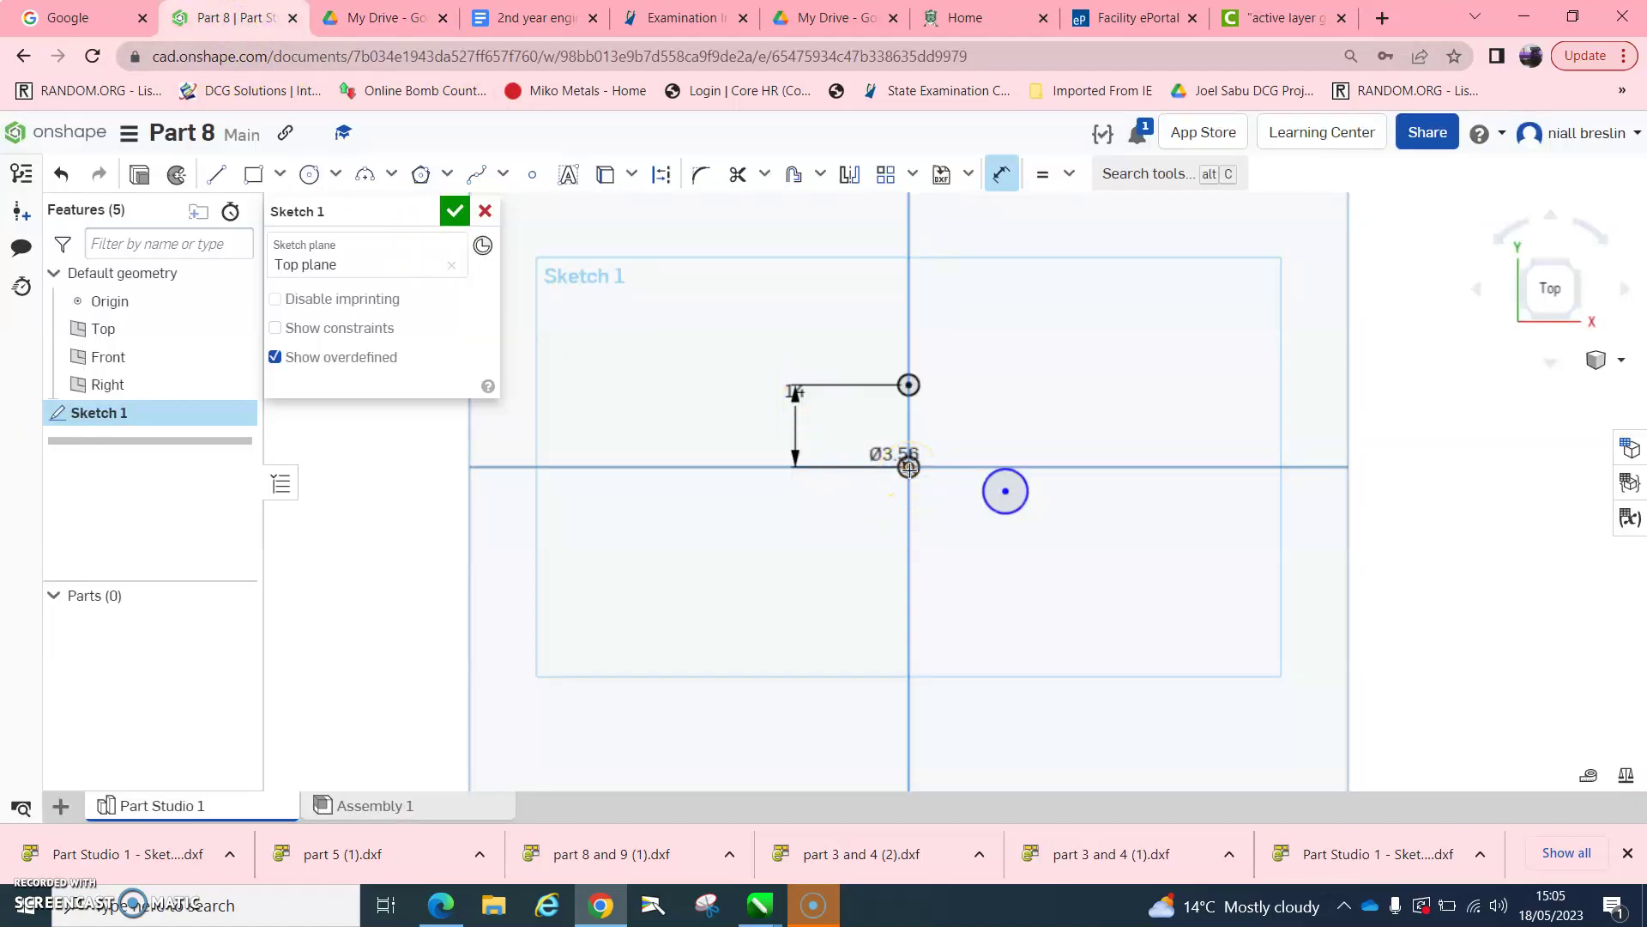
{"action": "left_click", "coordinate": [911, 469]}
{"action": "left_click", "coordinate": [1005, 490]}
{"action": "left_click", "coordinate": [973, 573]}
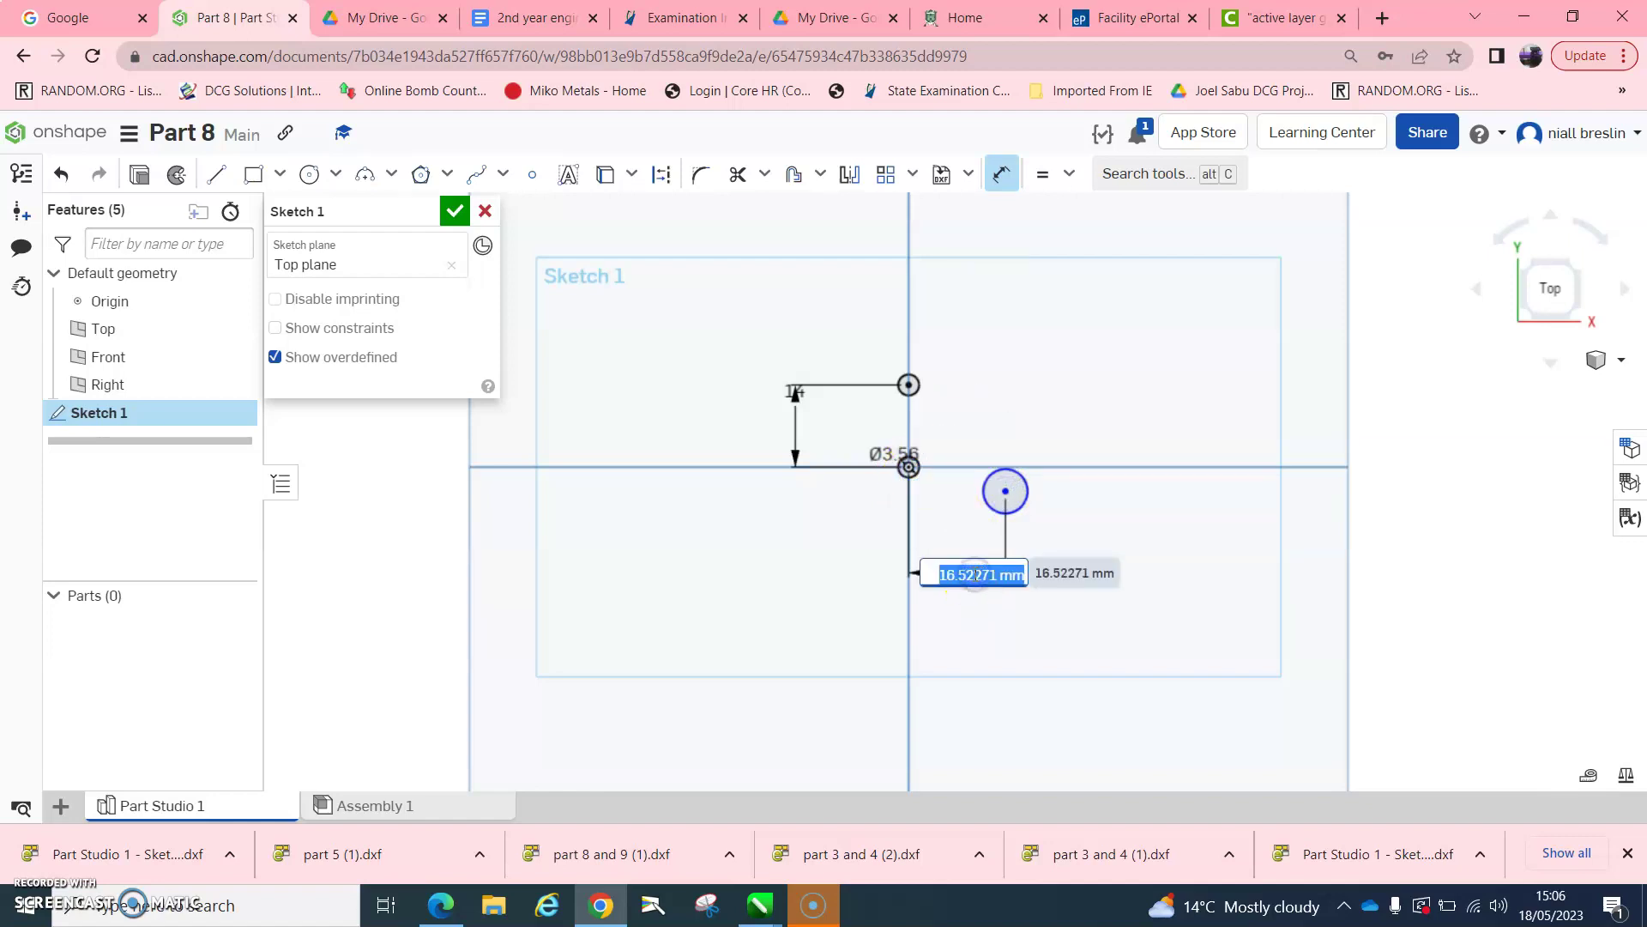
{"action": "type", "text": "12"}
{"action": "key", "text": "Return"}
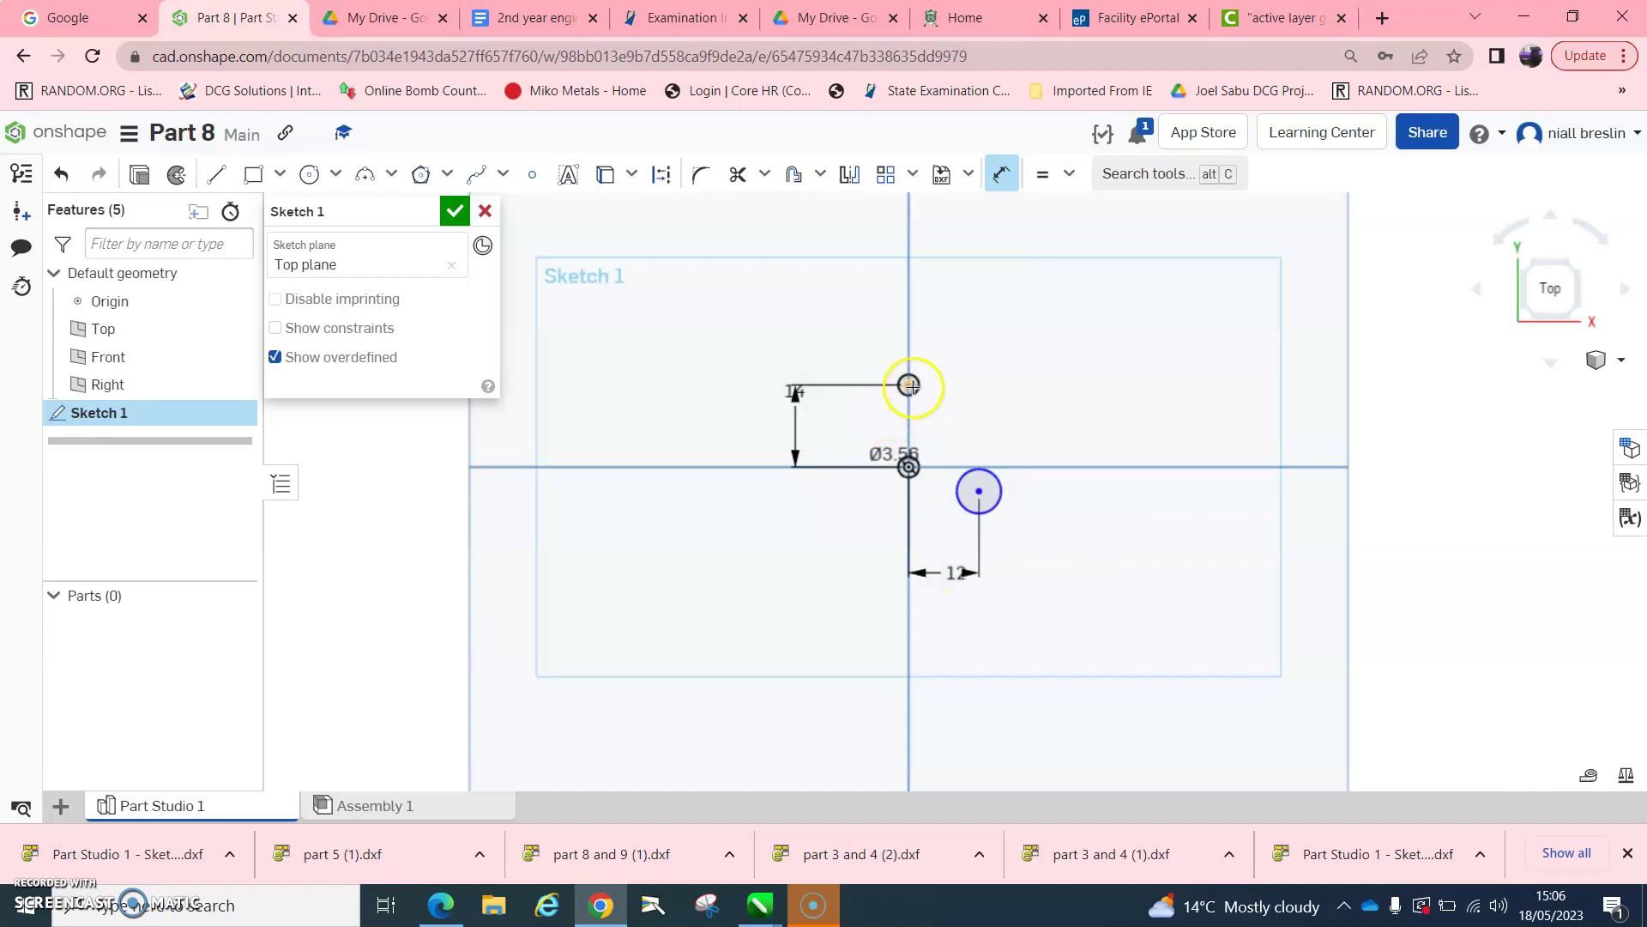
{"action": "left_click", "coordinate": [976, 488]}
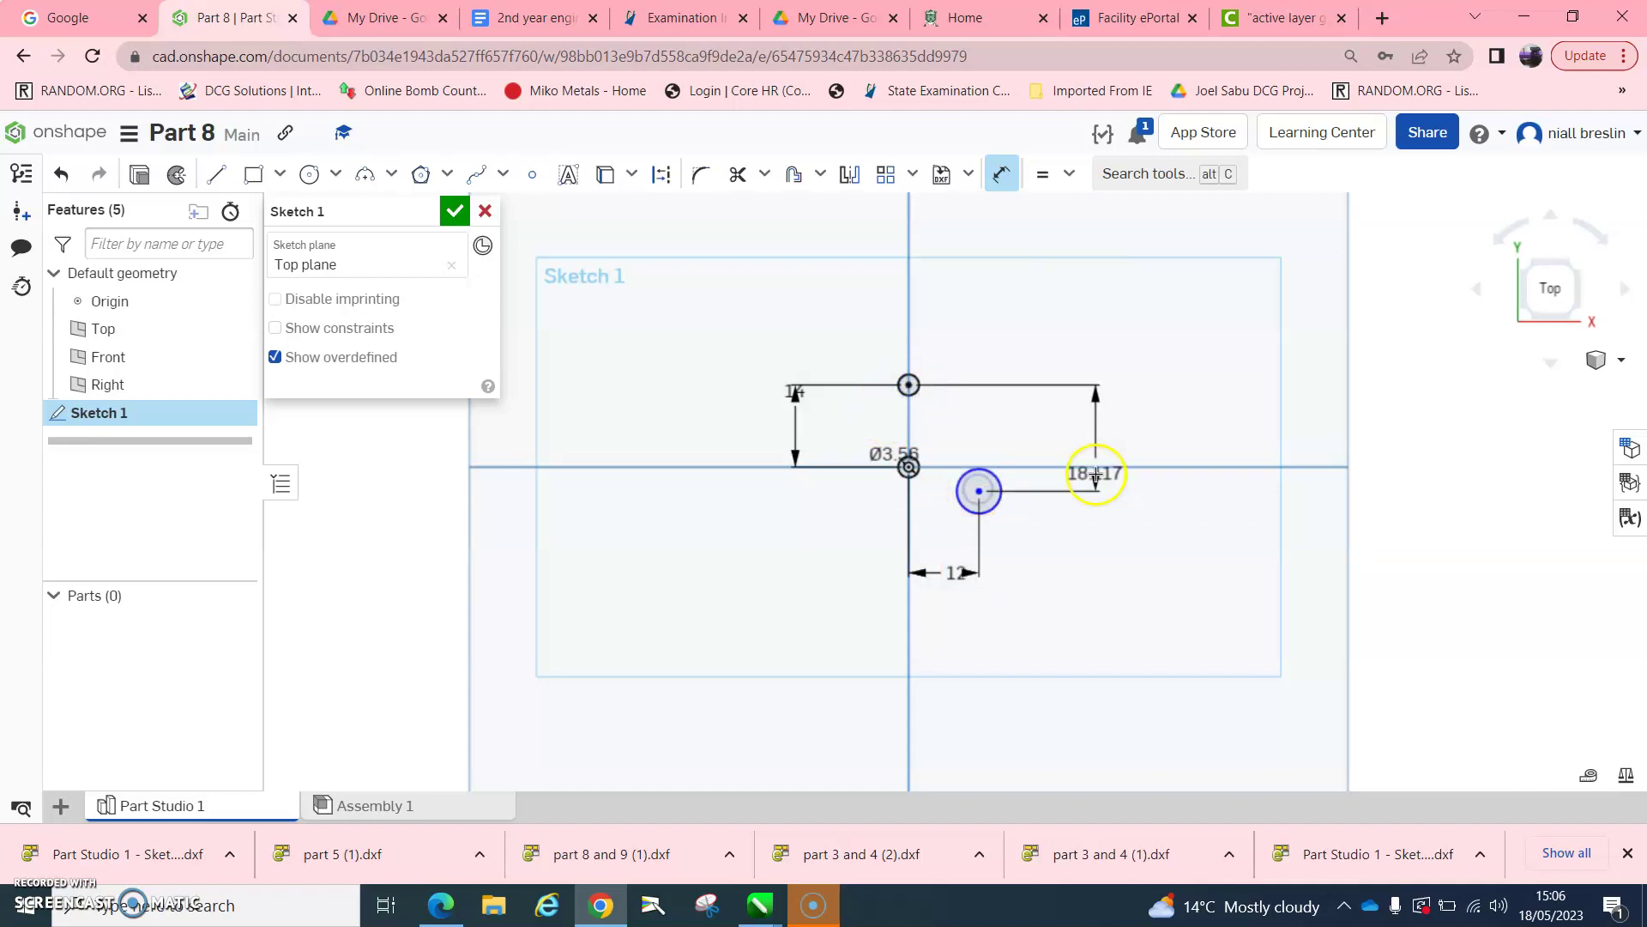
{"action": "left_click", "coordinate": [1094, 473]}
{"action": "type", "text": "16"}
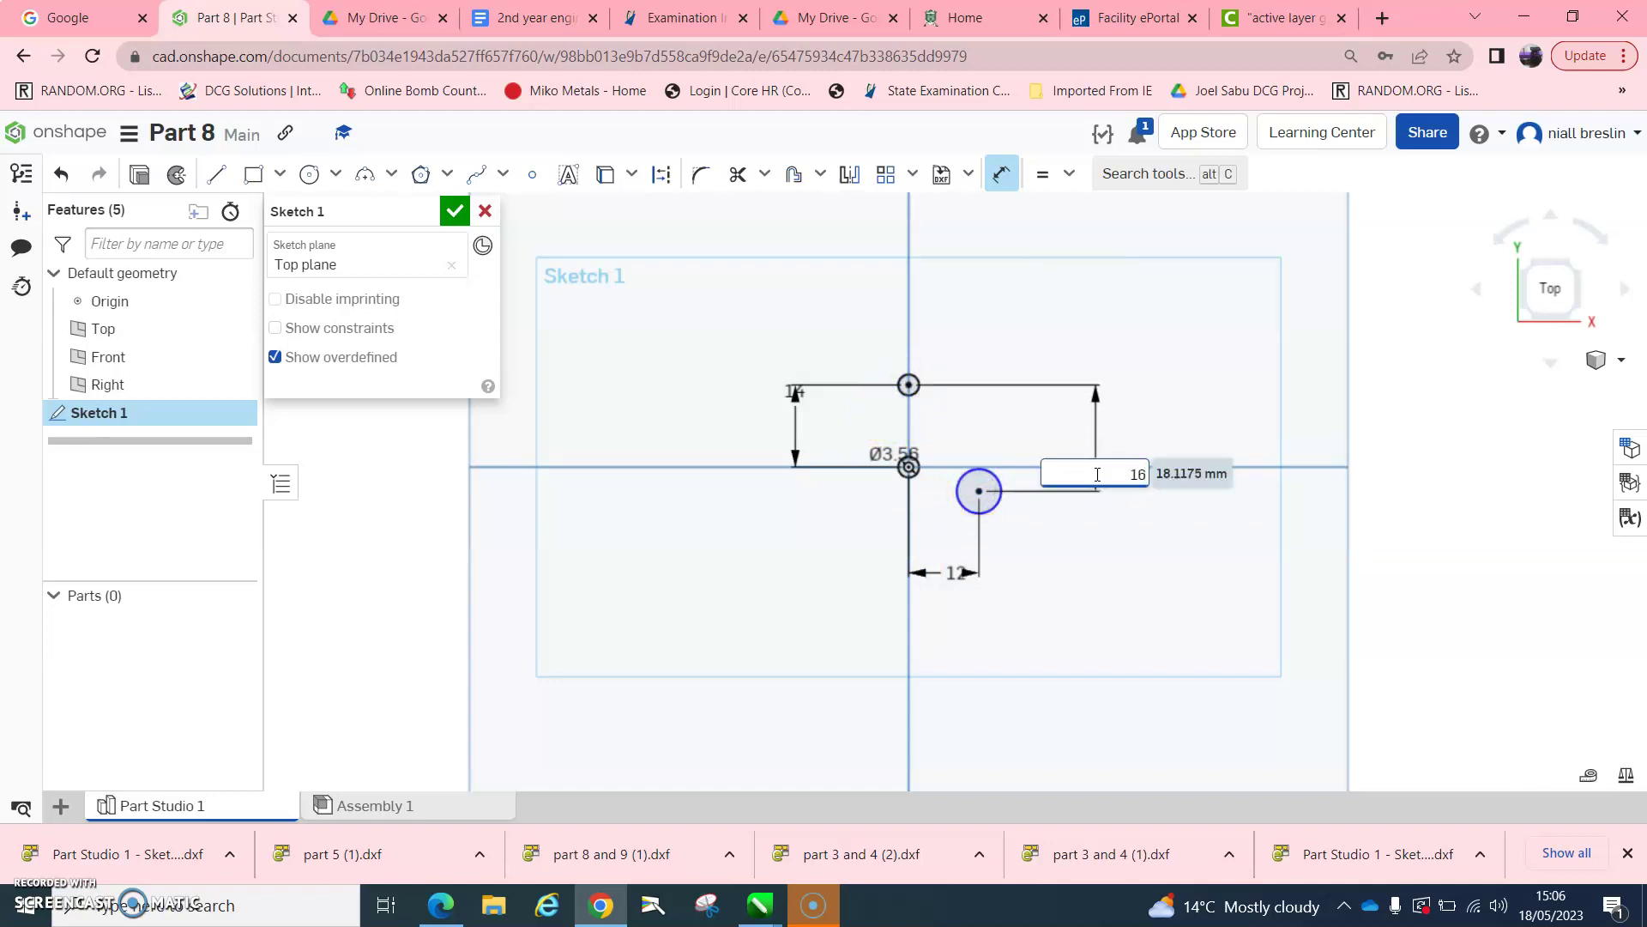
{"action": "key", "text": "Return"}
- Make the small top circle and the new right circle equal in size
{"action": "left_click", "coordinate": [378, 13]}
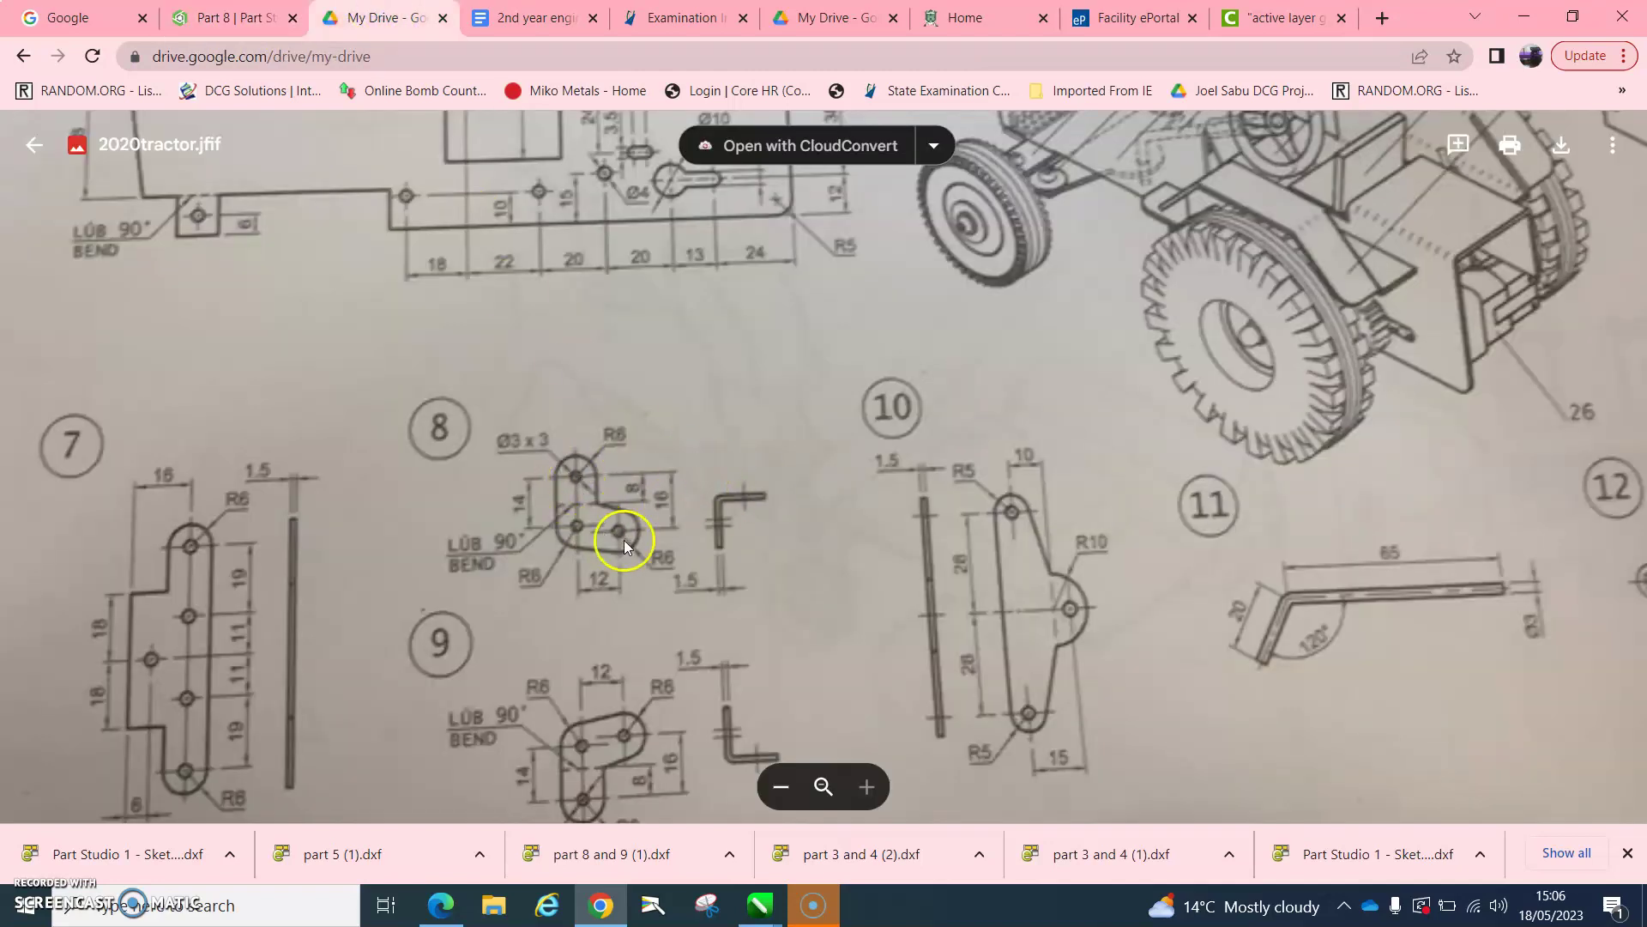
{"action": "left_click", "coordinate": [232, 17]}
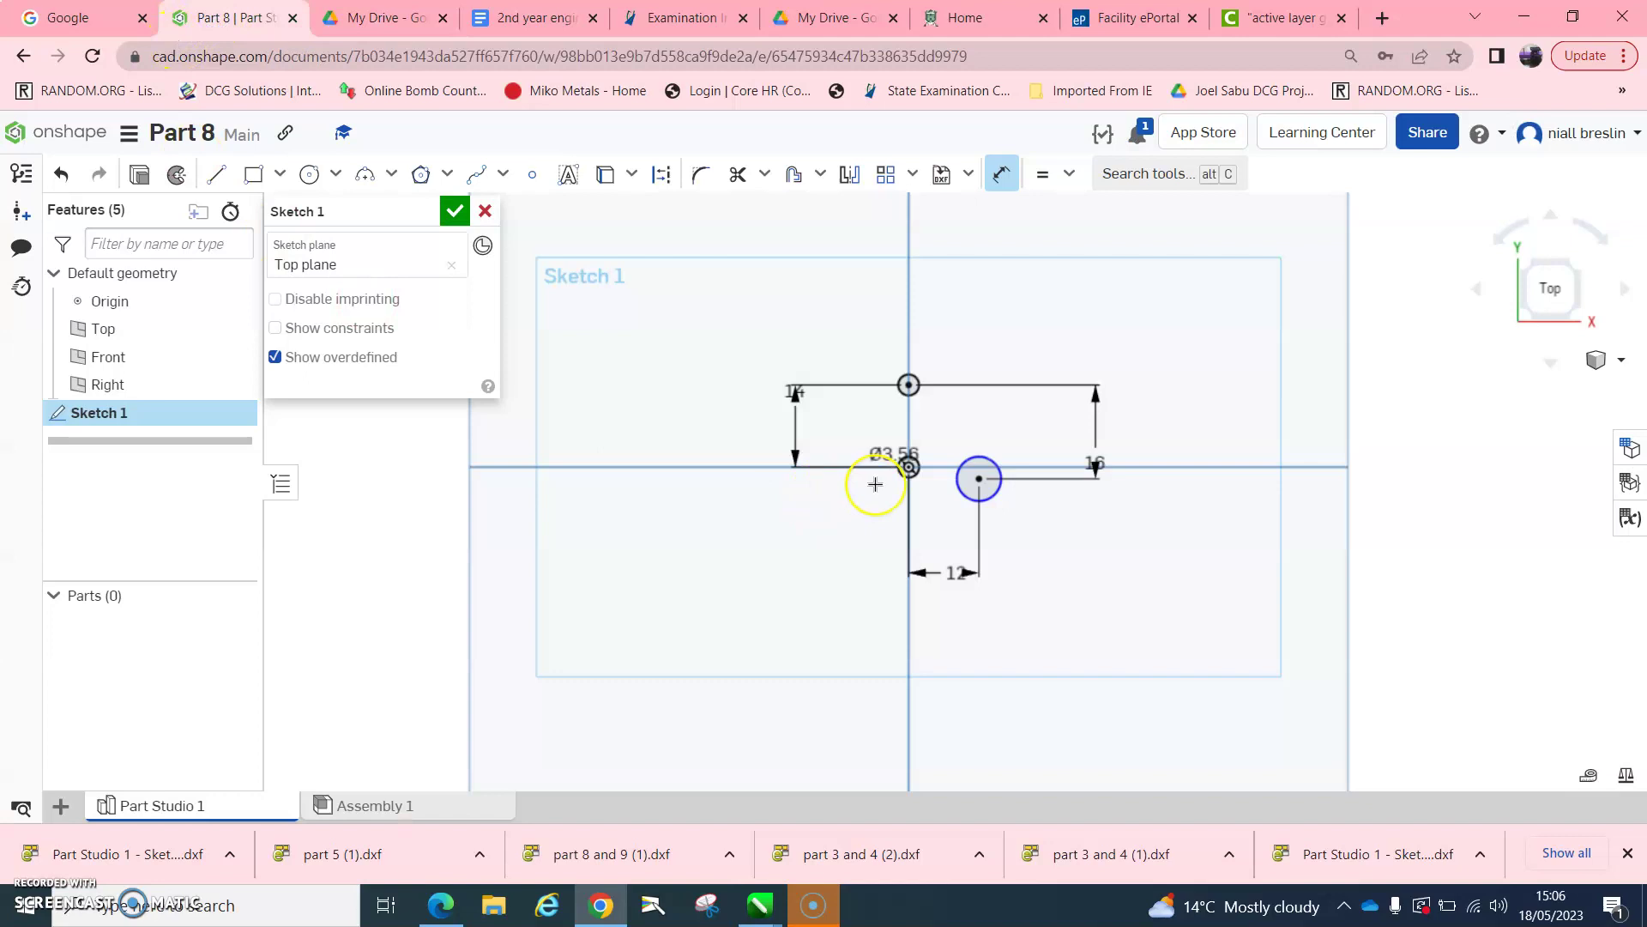
{"action": "left_click", "coordinate": [917, 390]}
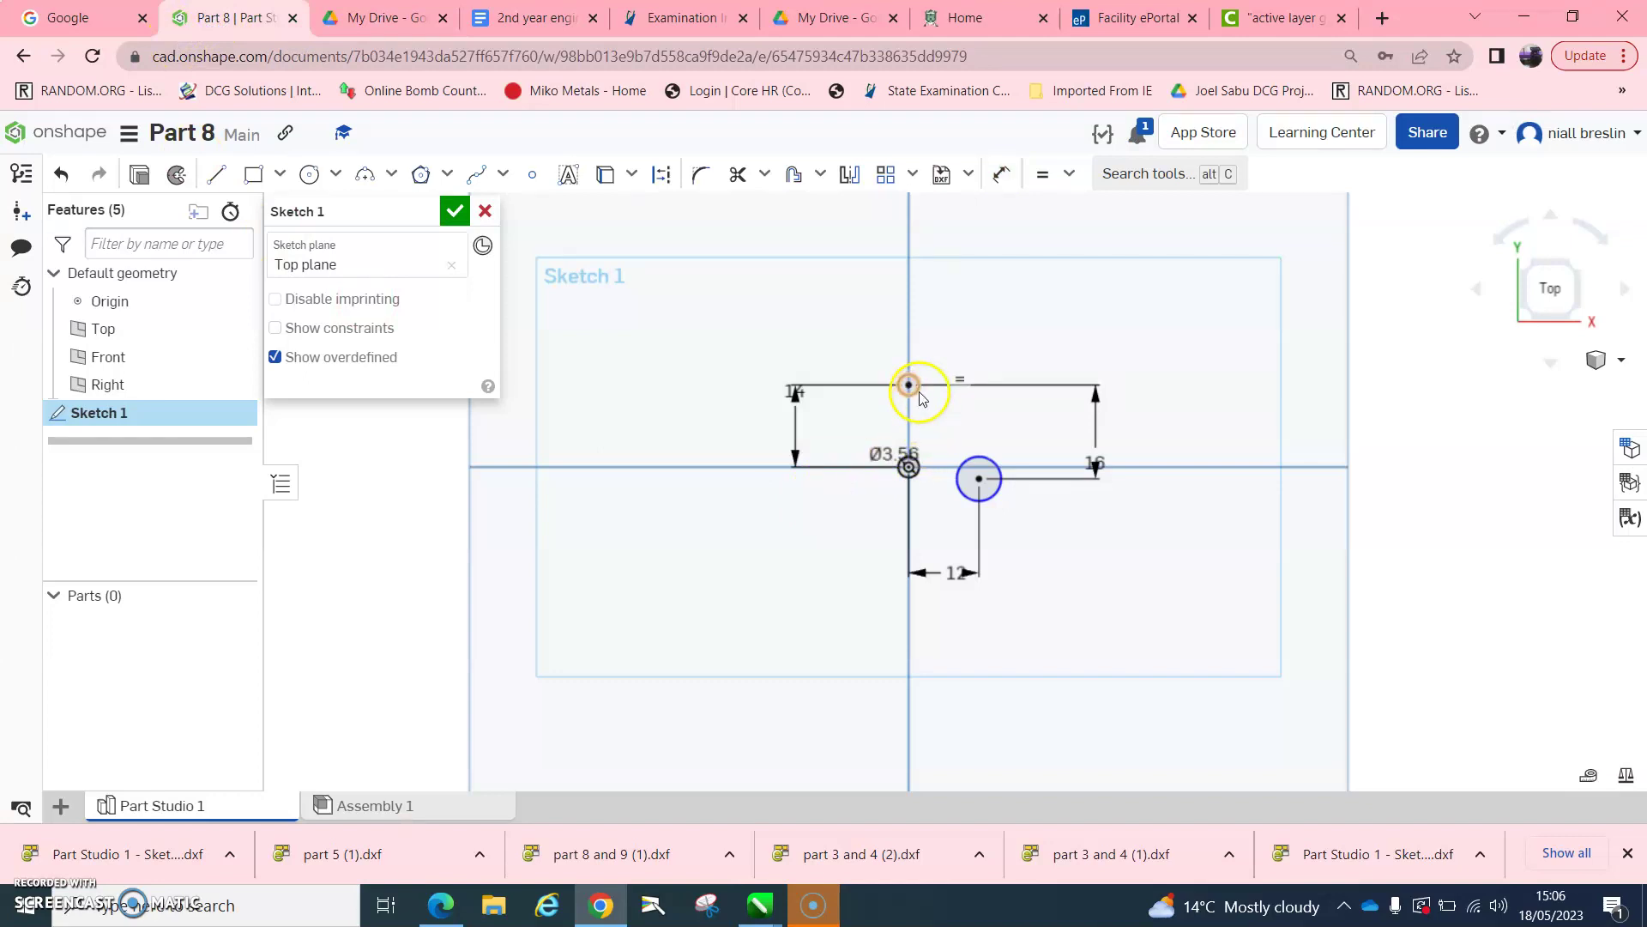
{"action": "left_click", "coordinate": [989, 459]}
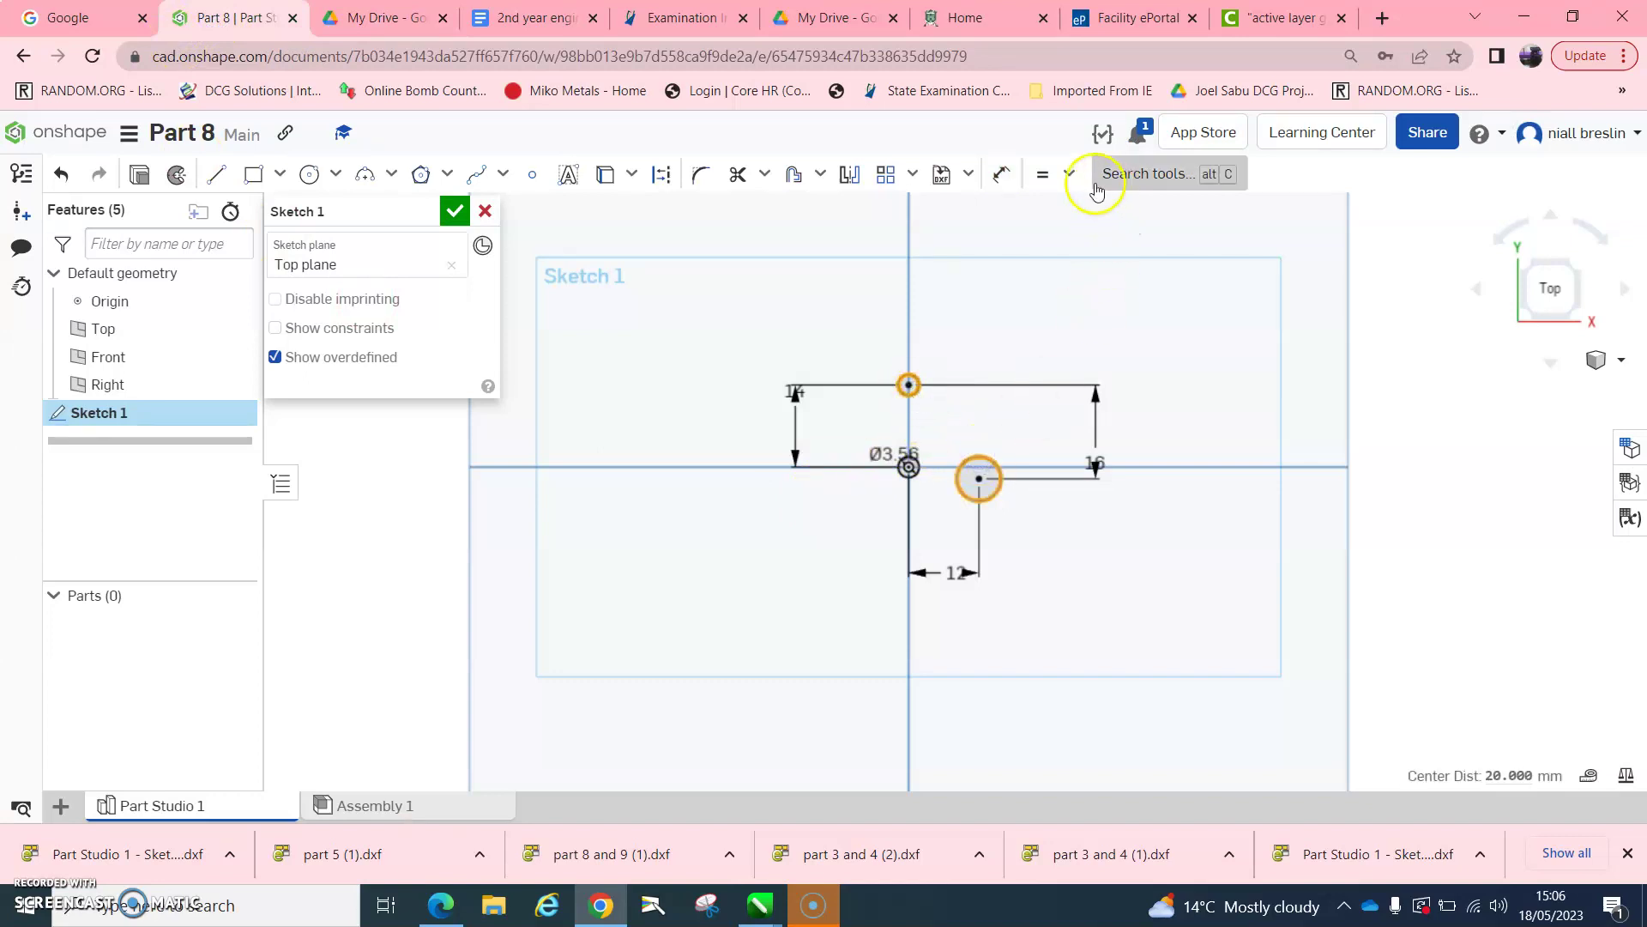
{"action": "left_click", "coordinate": [1054, 176]}
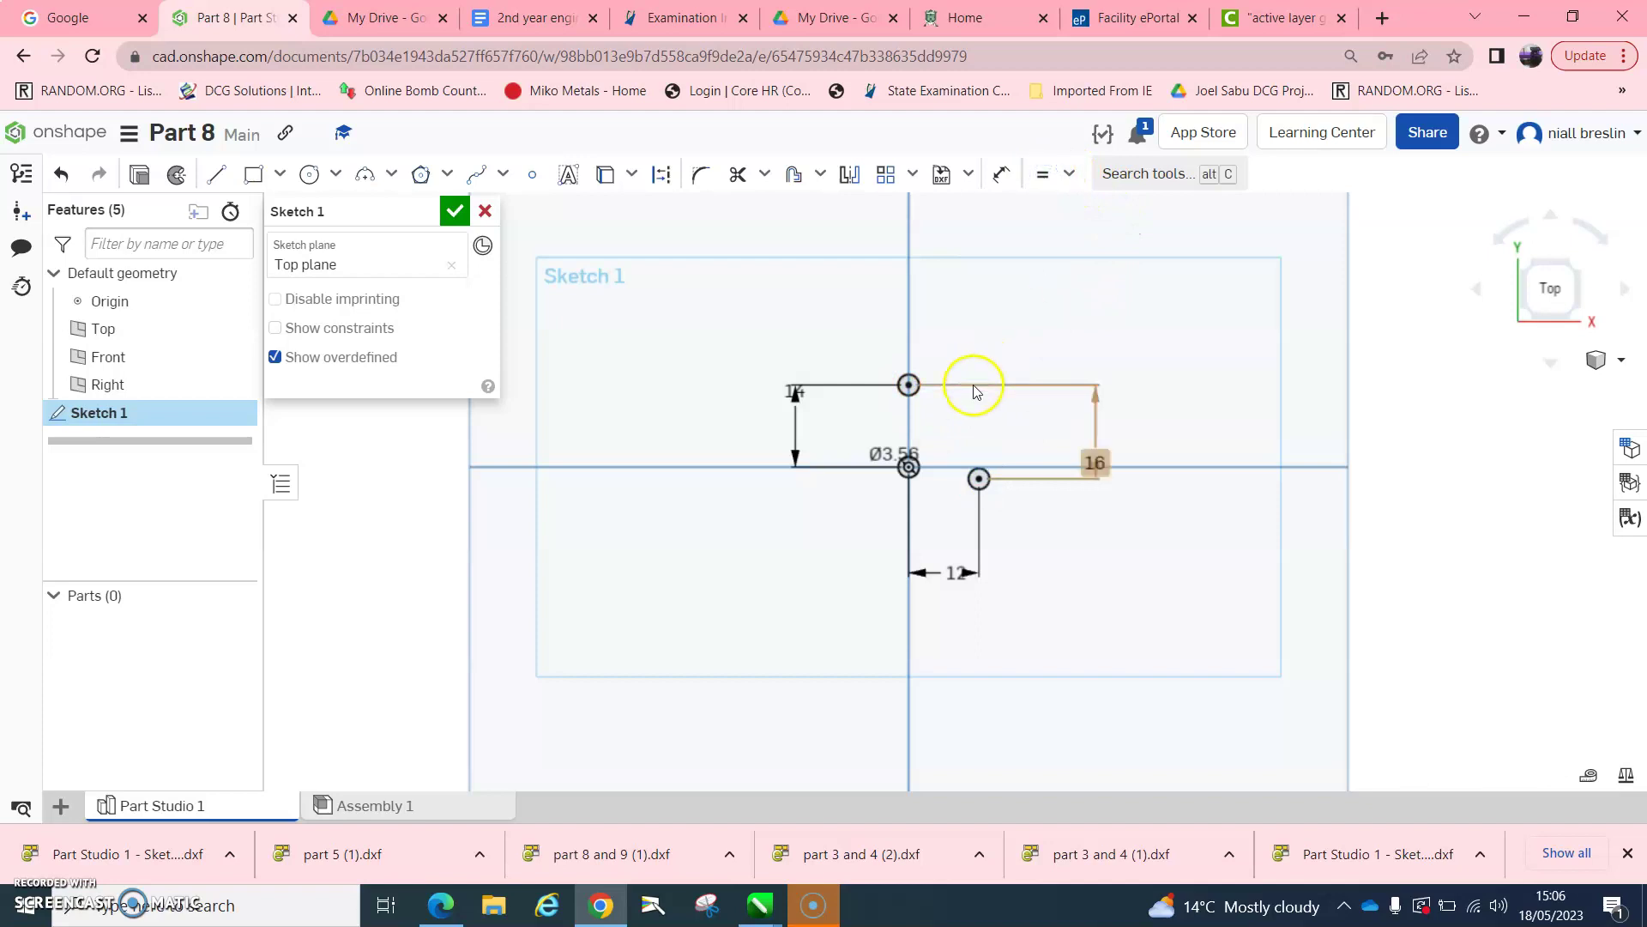
- Draw larger circles around the top point, the origin and the right-hand hole
{"action": "left_click", "coordinate": [309, 174]}
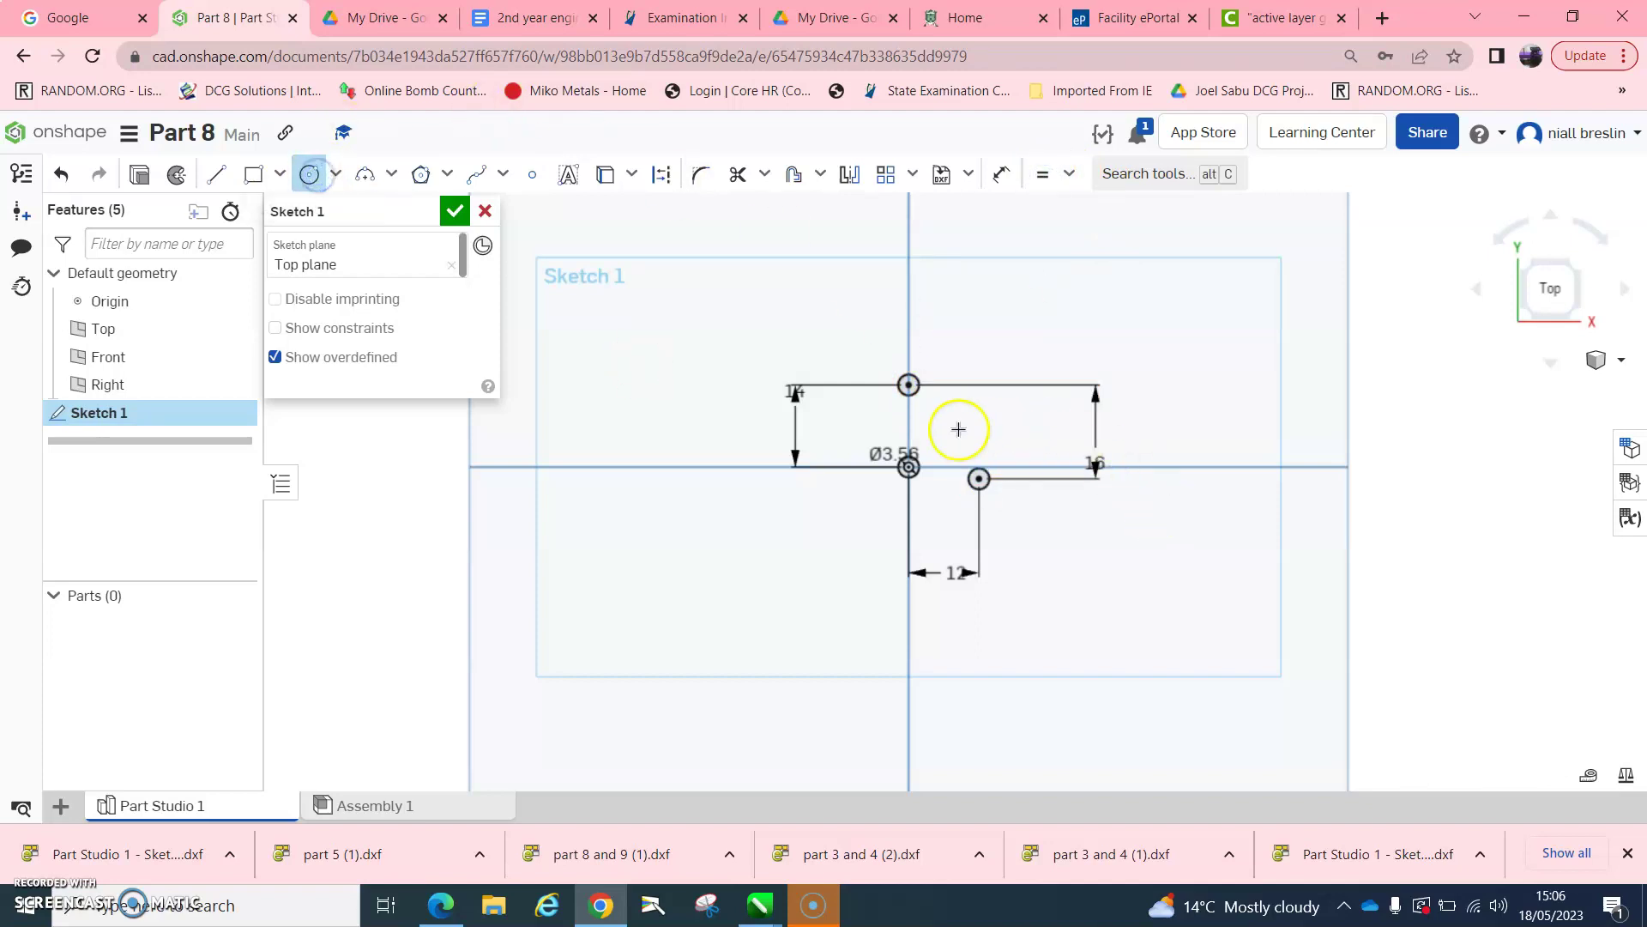
{"action": "left_click", "coordinate": [910, 386]}
{"action": "left_click", "coordinate": [910, 426]}
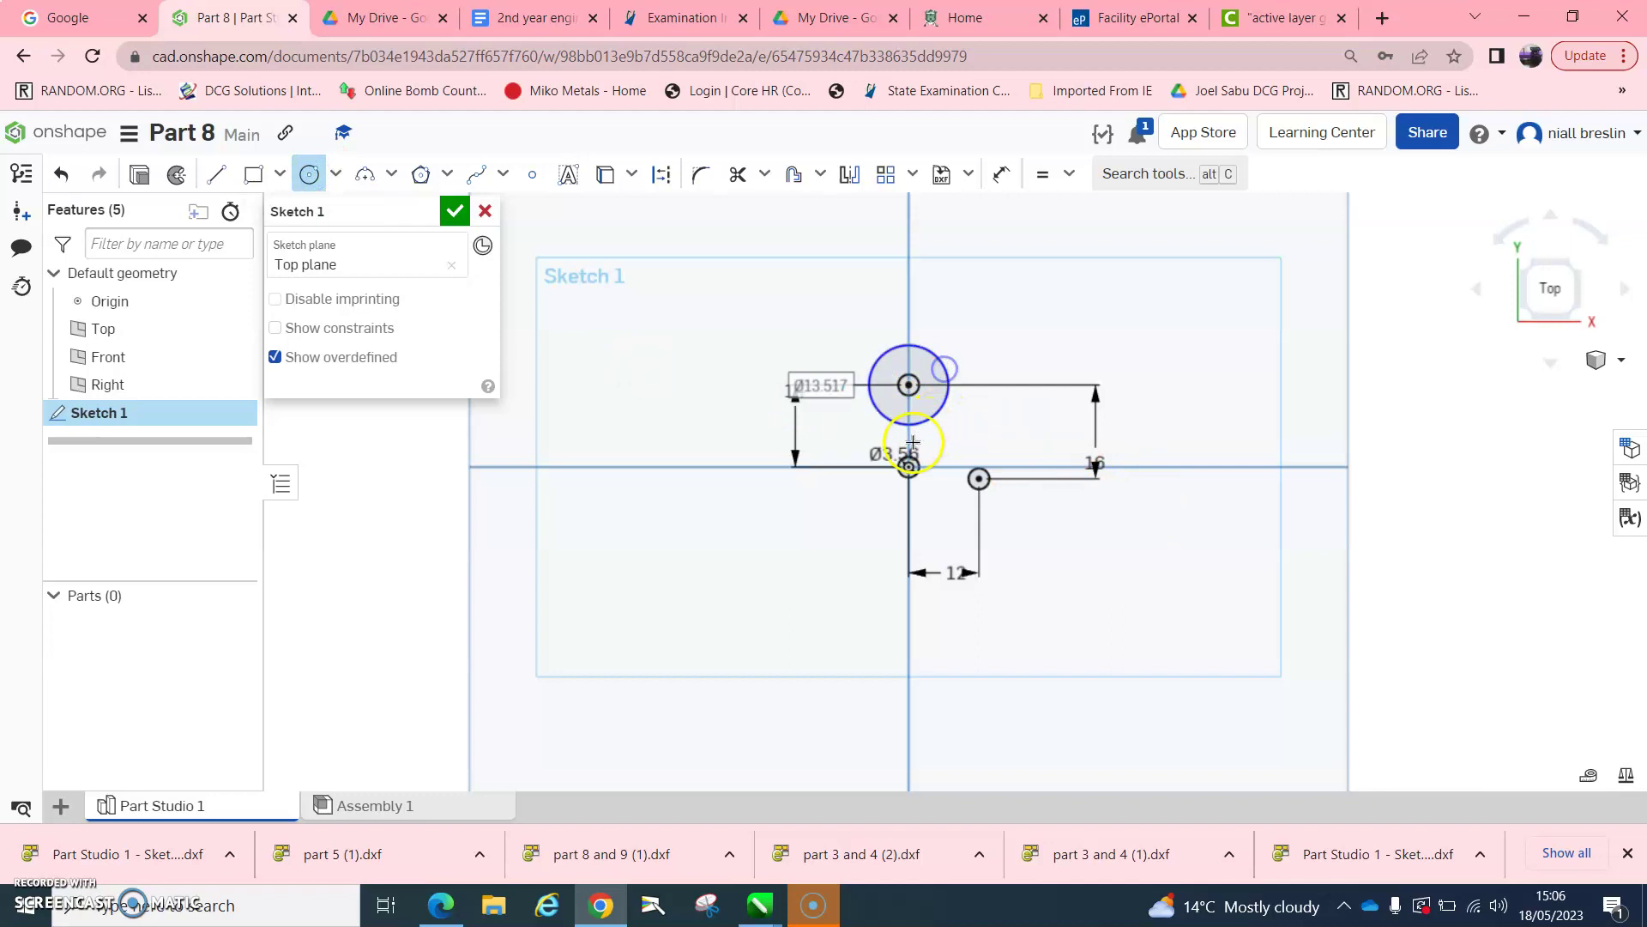
{"action": "left_click", "coordinate": [910, 464]}
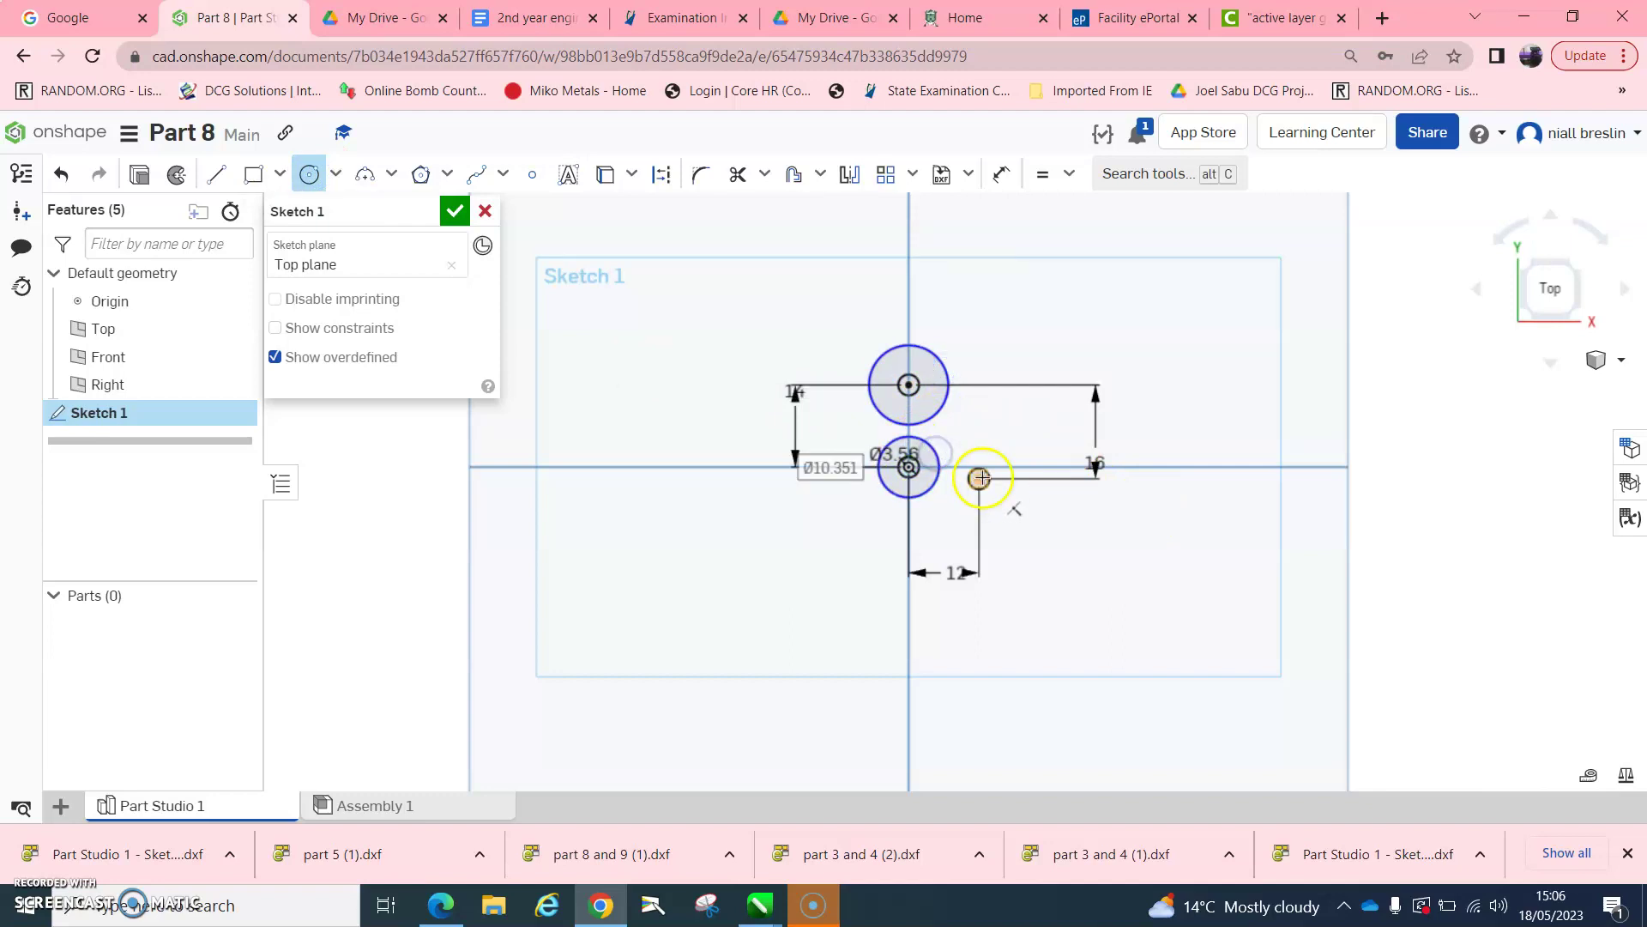
{"action": "left_click", "coordinate": [979, 478]}
{"action": "left_click", "coordinate": [1009, 470]}
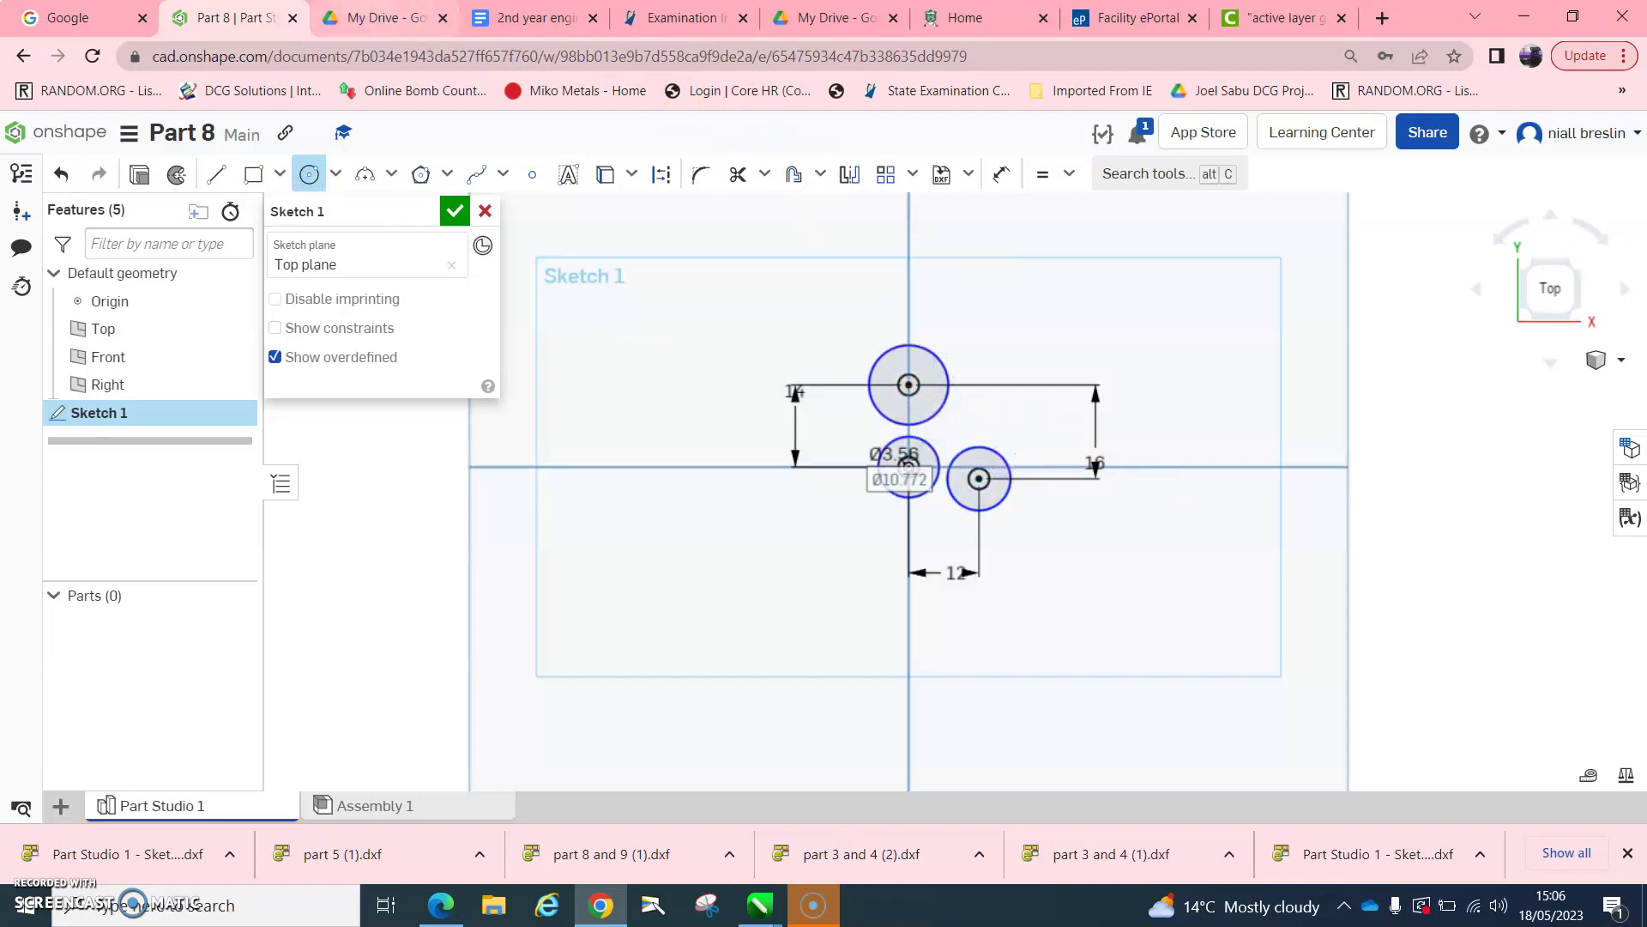
{"action": "left_click", "coordinate": [387, 17]}
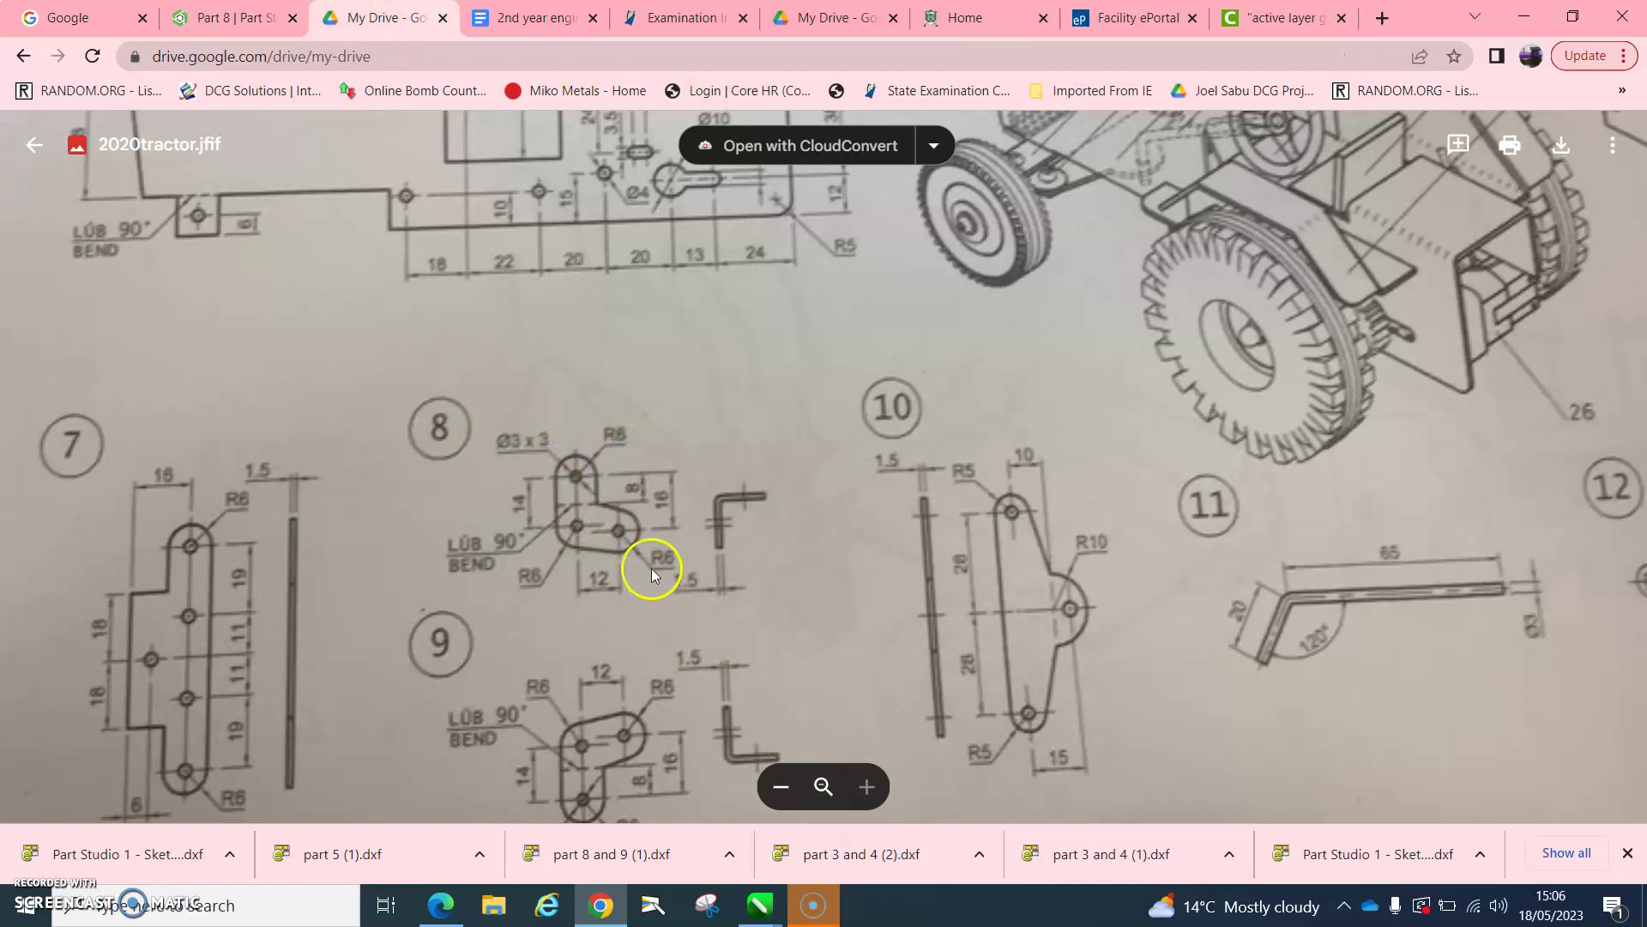
{"action": "left_click", "coordinate": [227, 18]}
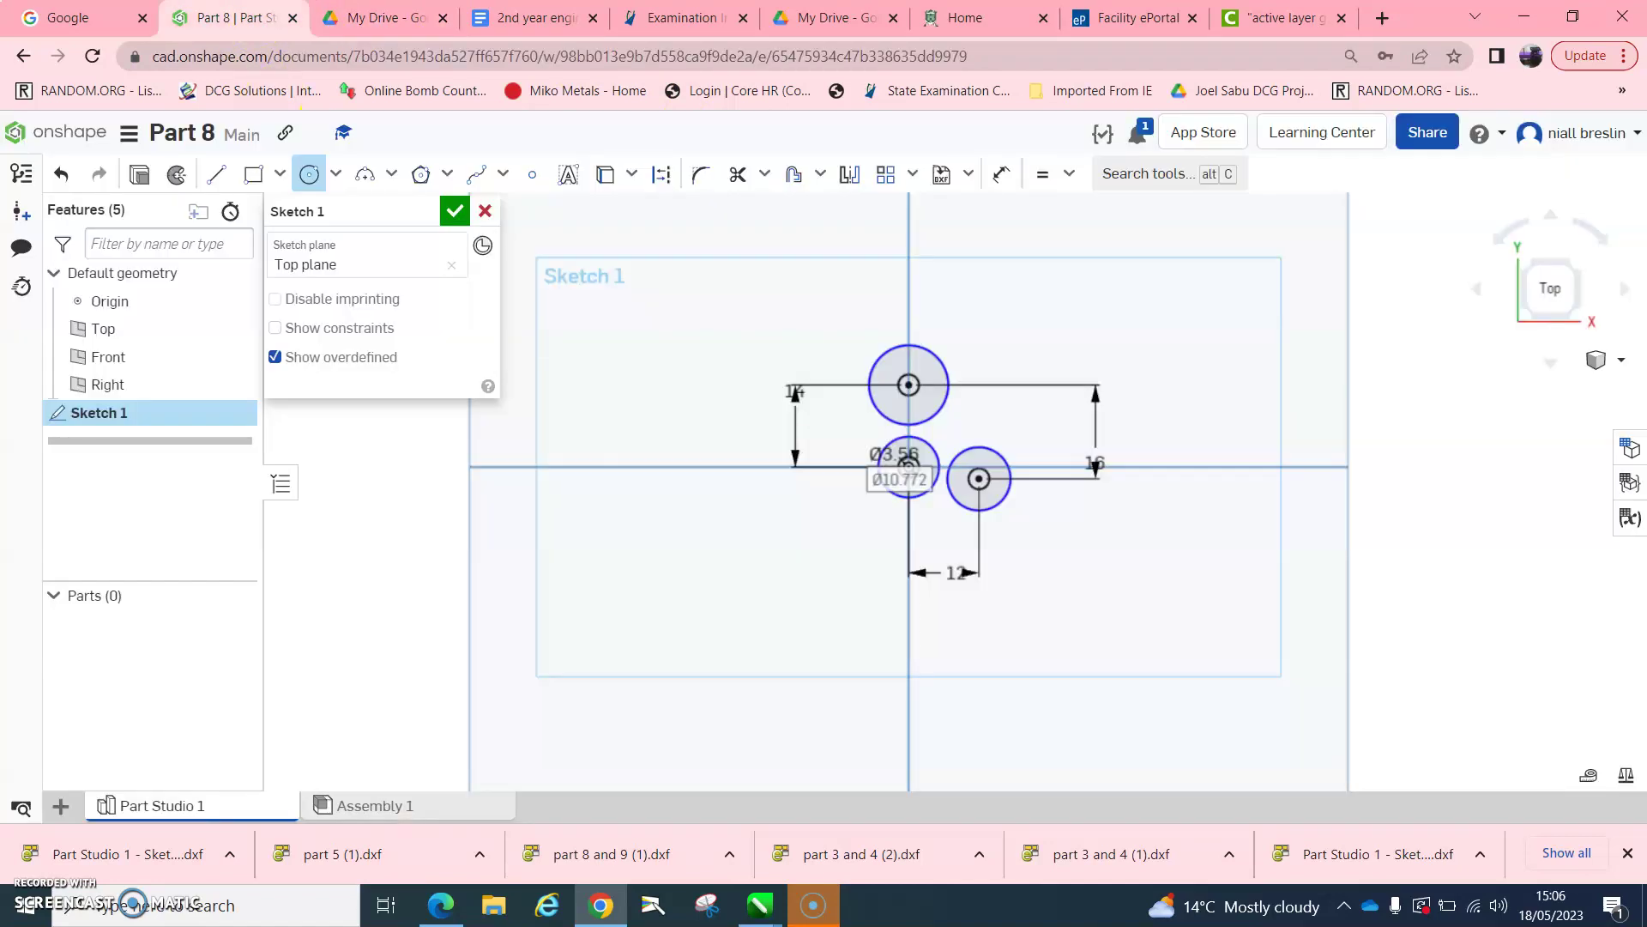
- Dimension the top outer circle's diameter, correcting it from 6 to 12
{"action": "key", "text": "d"}
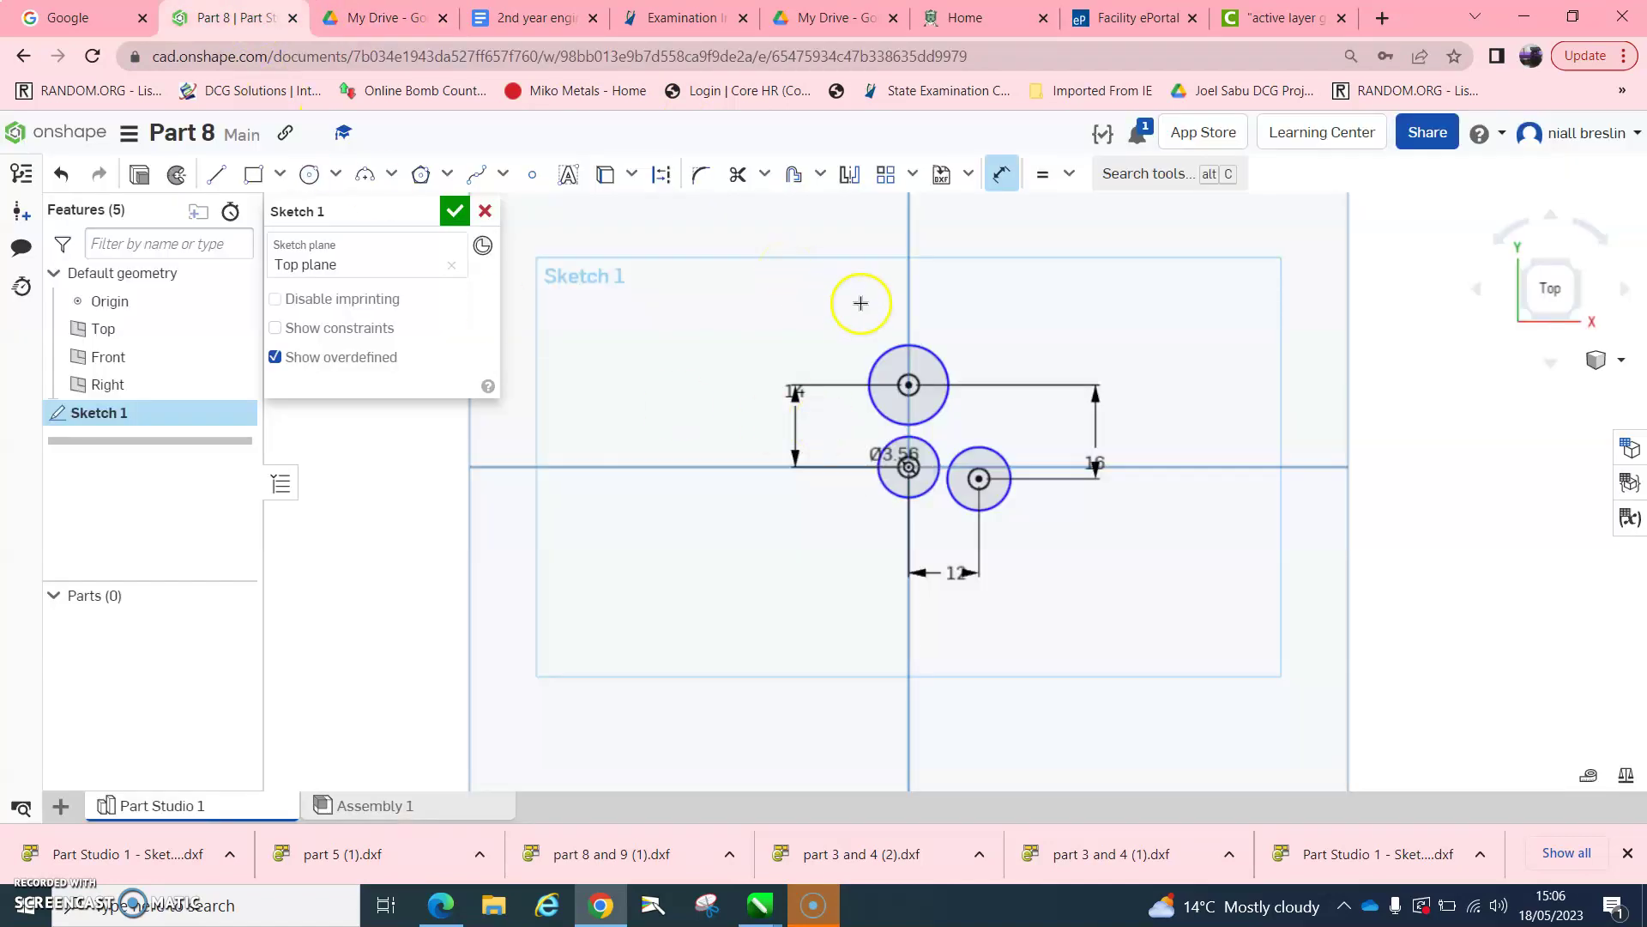
{"action": "left_click", "coordinate": [899, 349]}
{"action": "left_click", "coordinate": [845, 313]}
{"action": "type", "text": "6"}
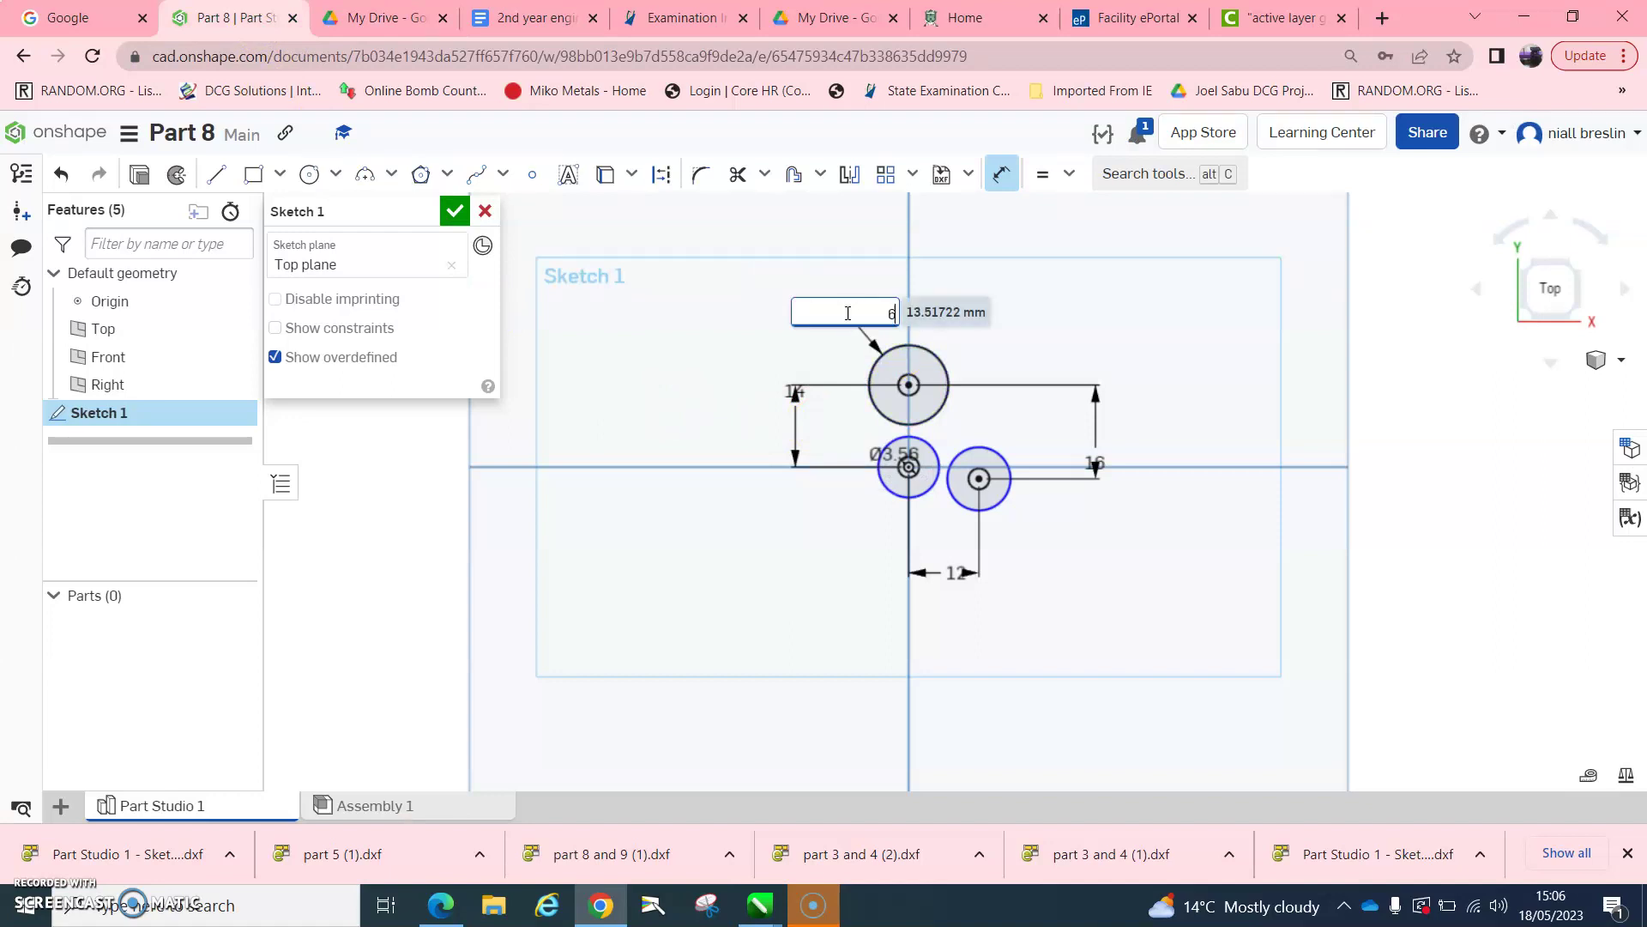
{"action": "key", "text": "Return"}
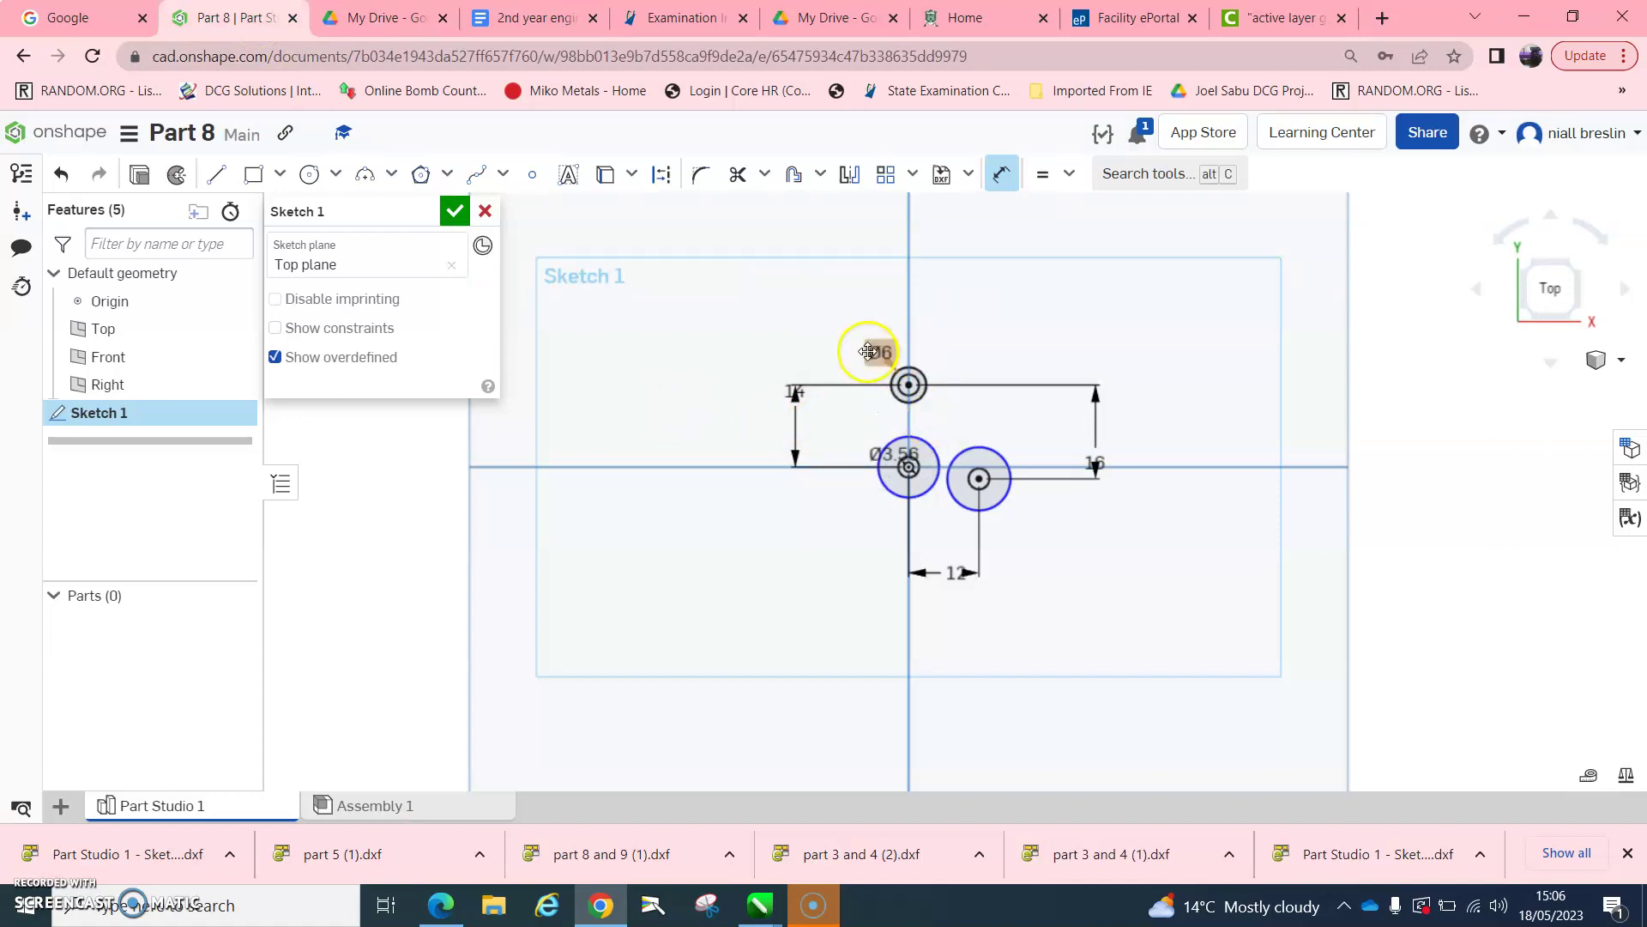
{"action": "left_click", "coordinate": [386, 17]}
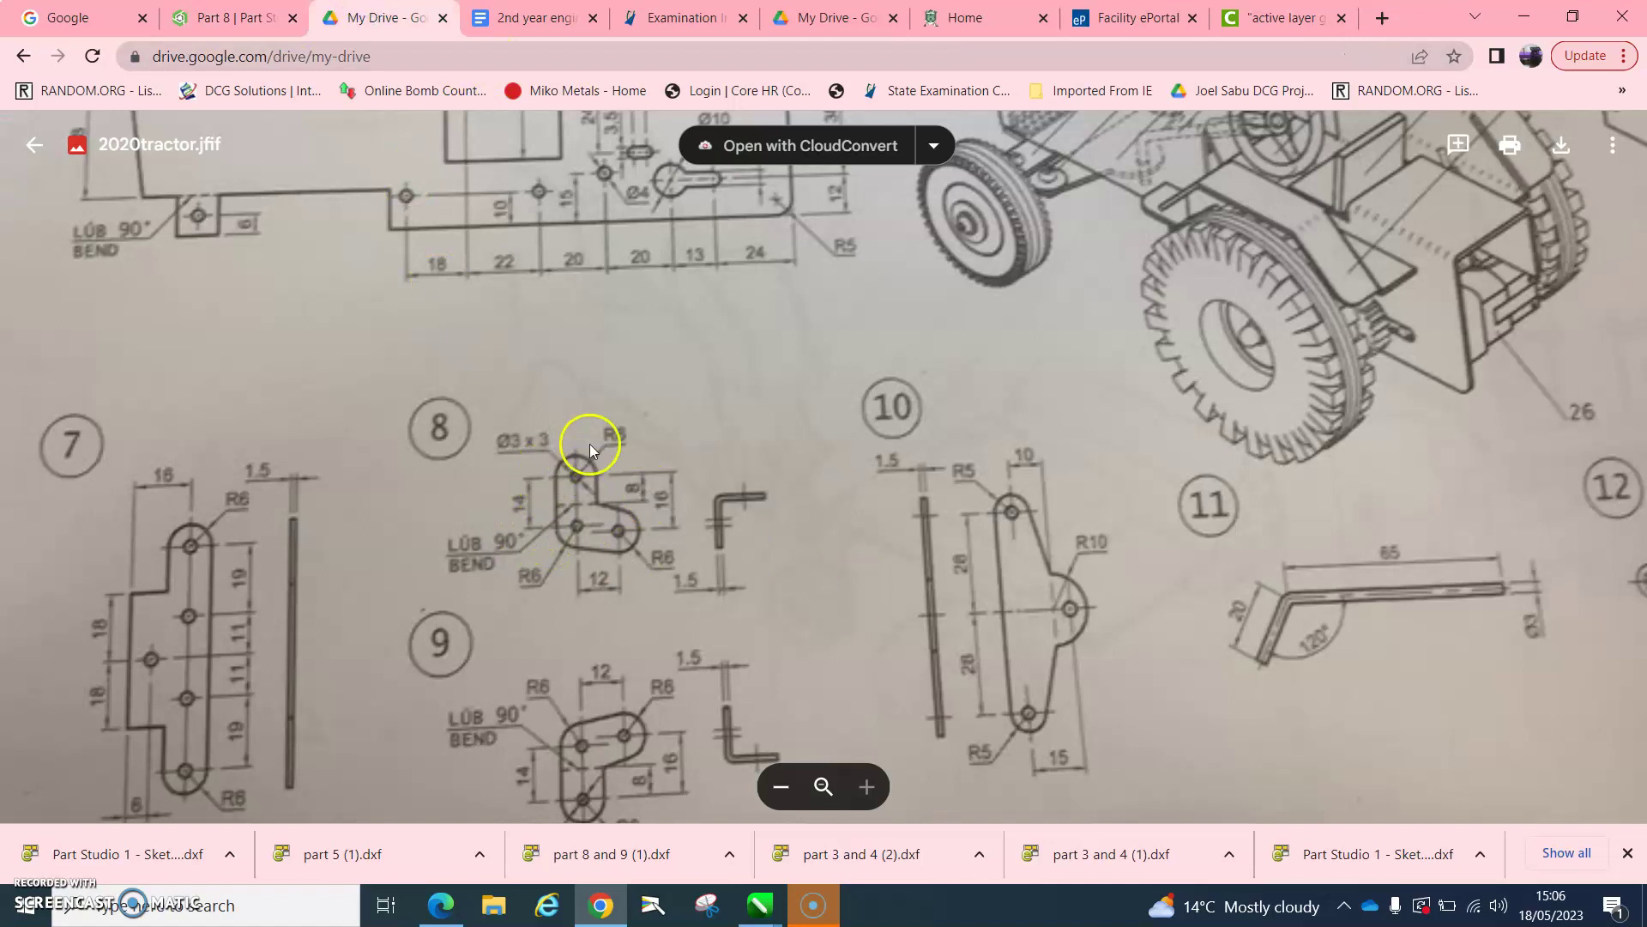
{"action": "left_click", "coordinate": [215, 18]}
{"action": "double_click", "coordinate": [887, 355]}
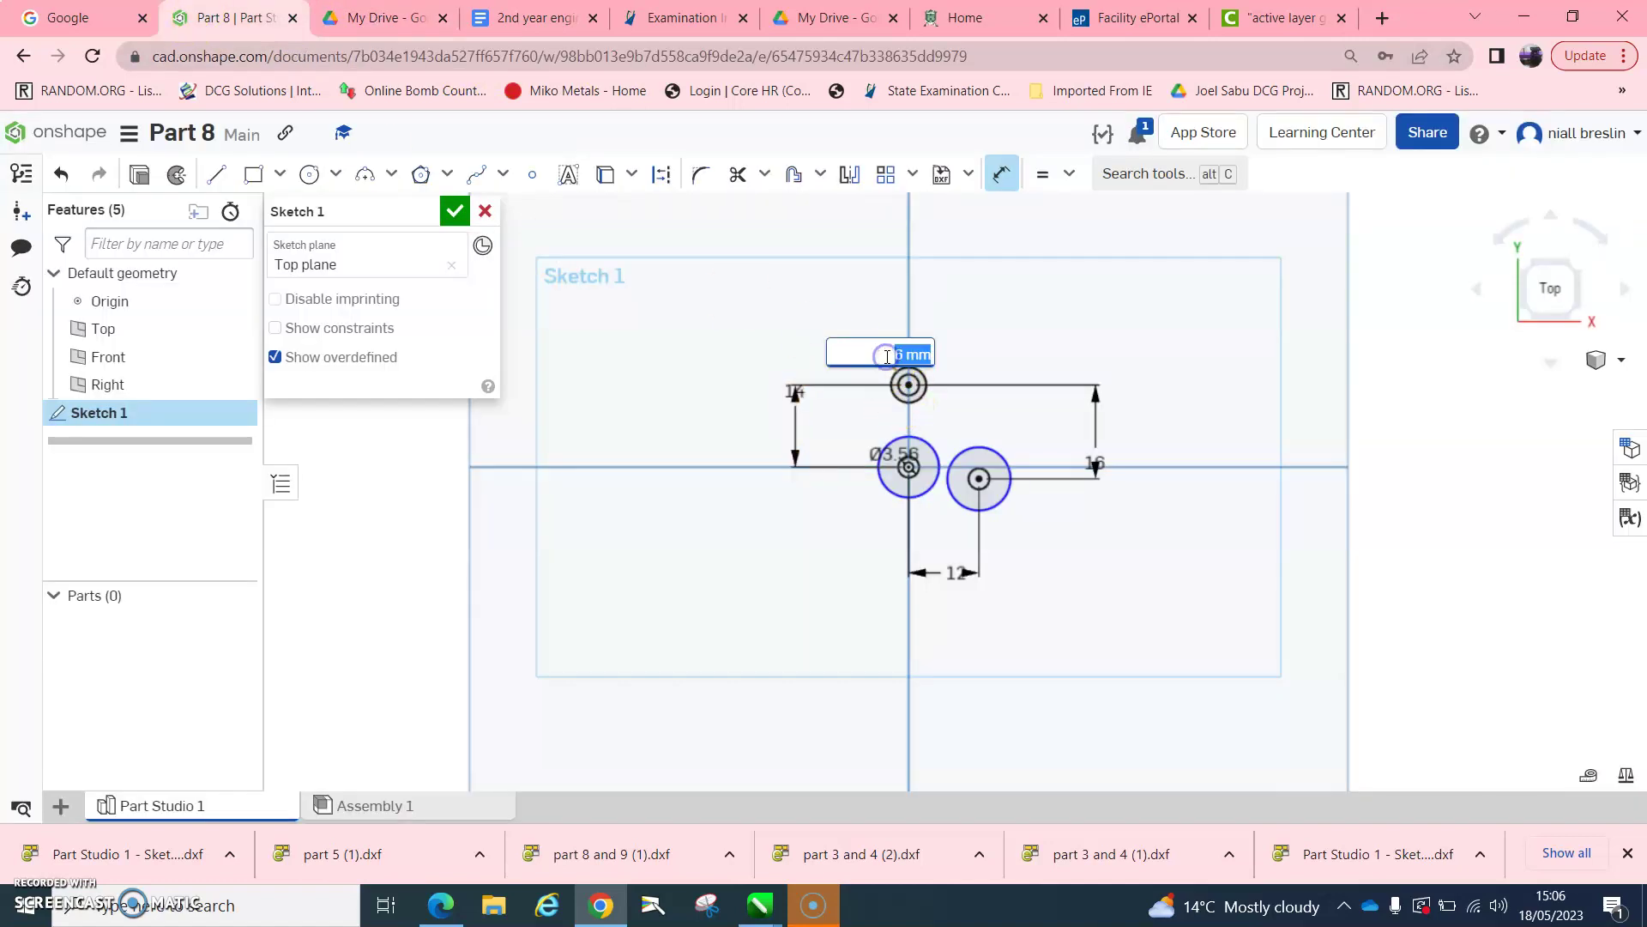
{"action": "type", "text": "Ø12"}
{"action": "key", "text": "Return"}
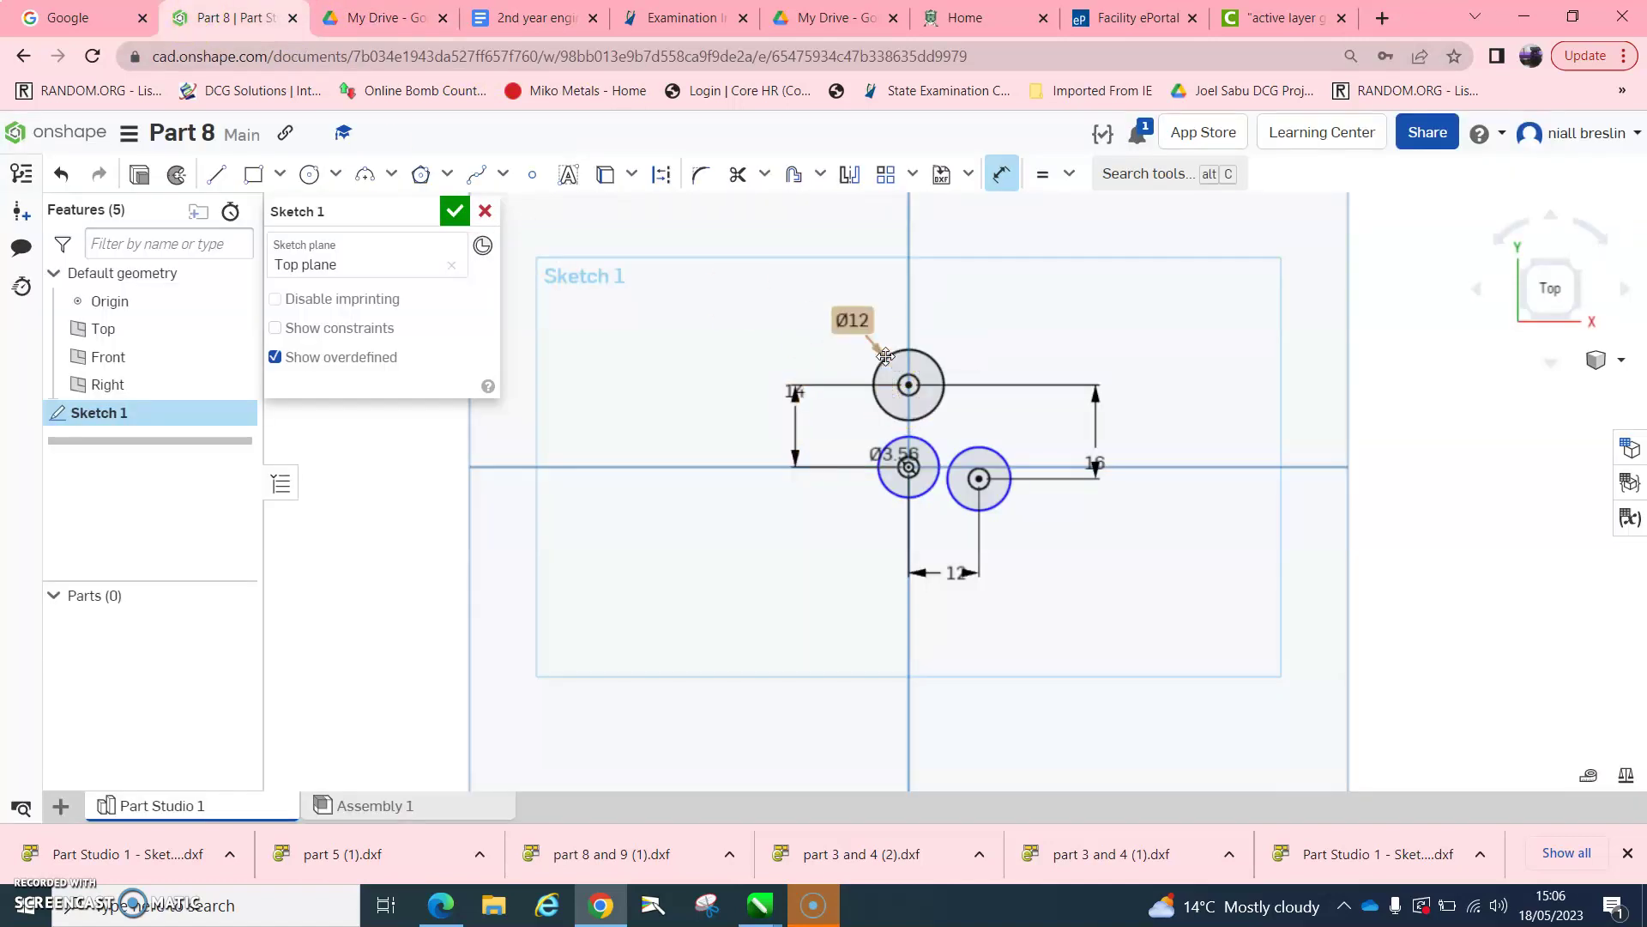
- Select the Ø12 top circle with the other outline circles and make them equal
{"action": "left_click", "coordinate": [875, 366]}
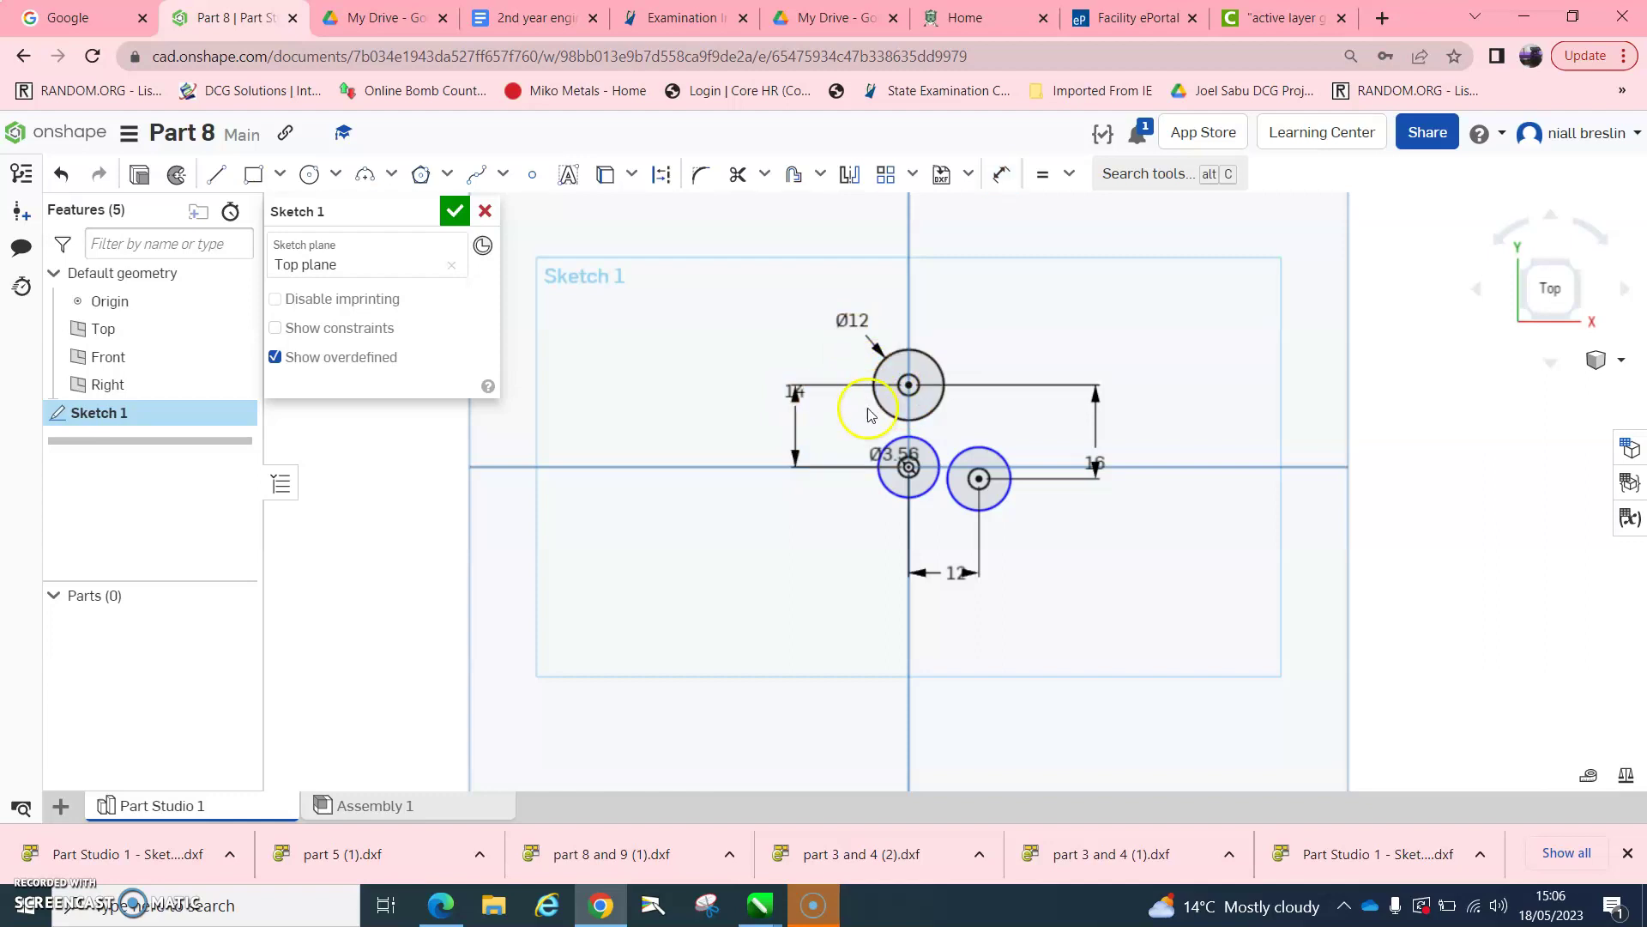
{"action": "left_click", "coordinate": [875, 401]}
{"action": "left_click", "coordinate": [926, 436]}
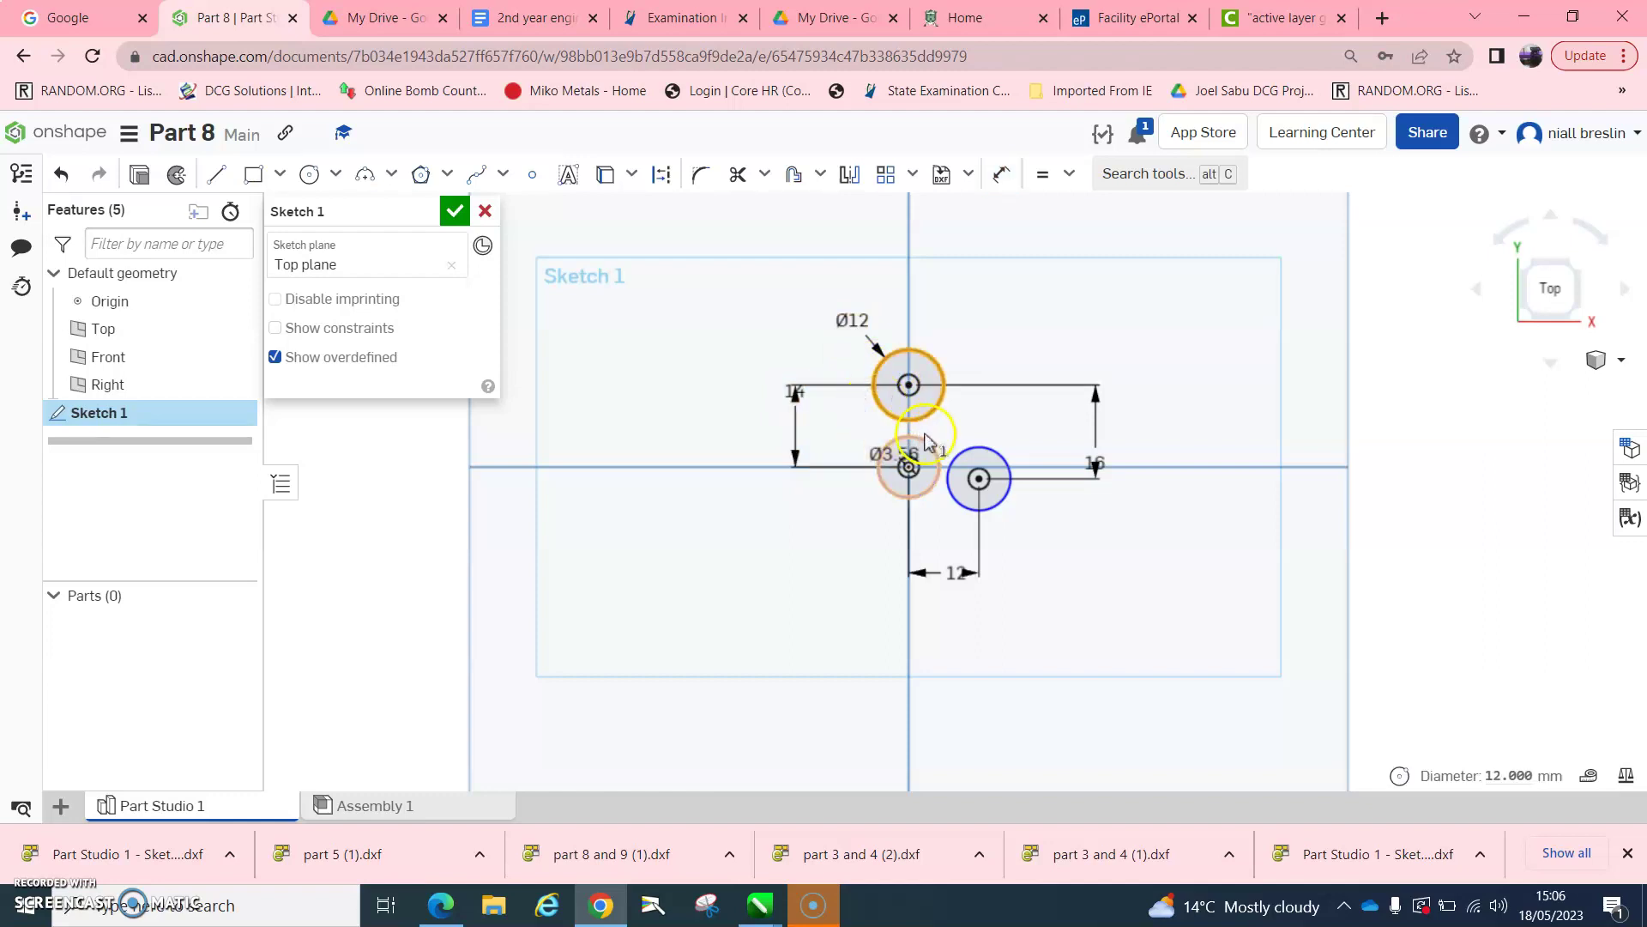
{"action": "left_click", "coordinate": [978, 446]}
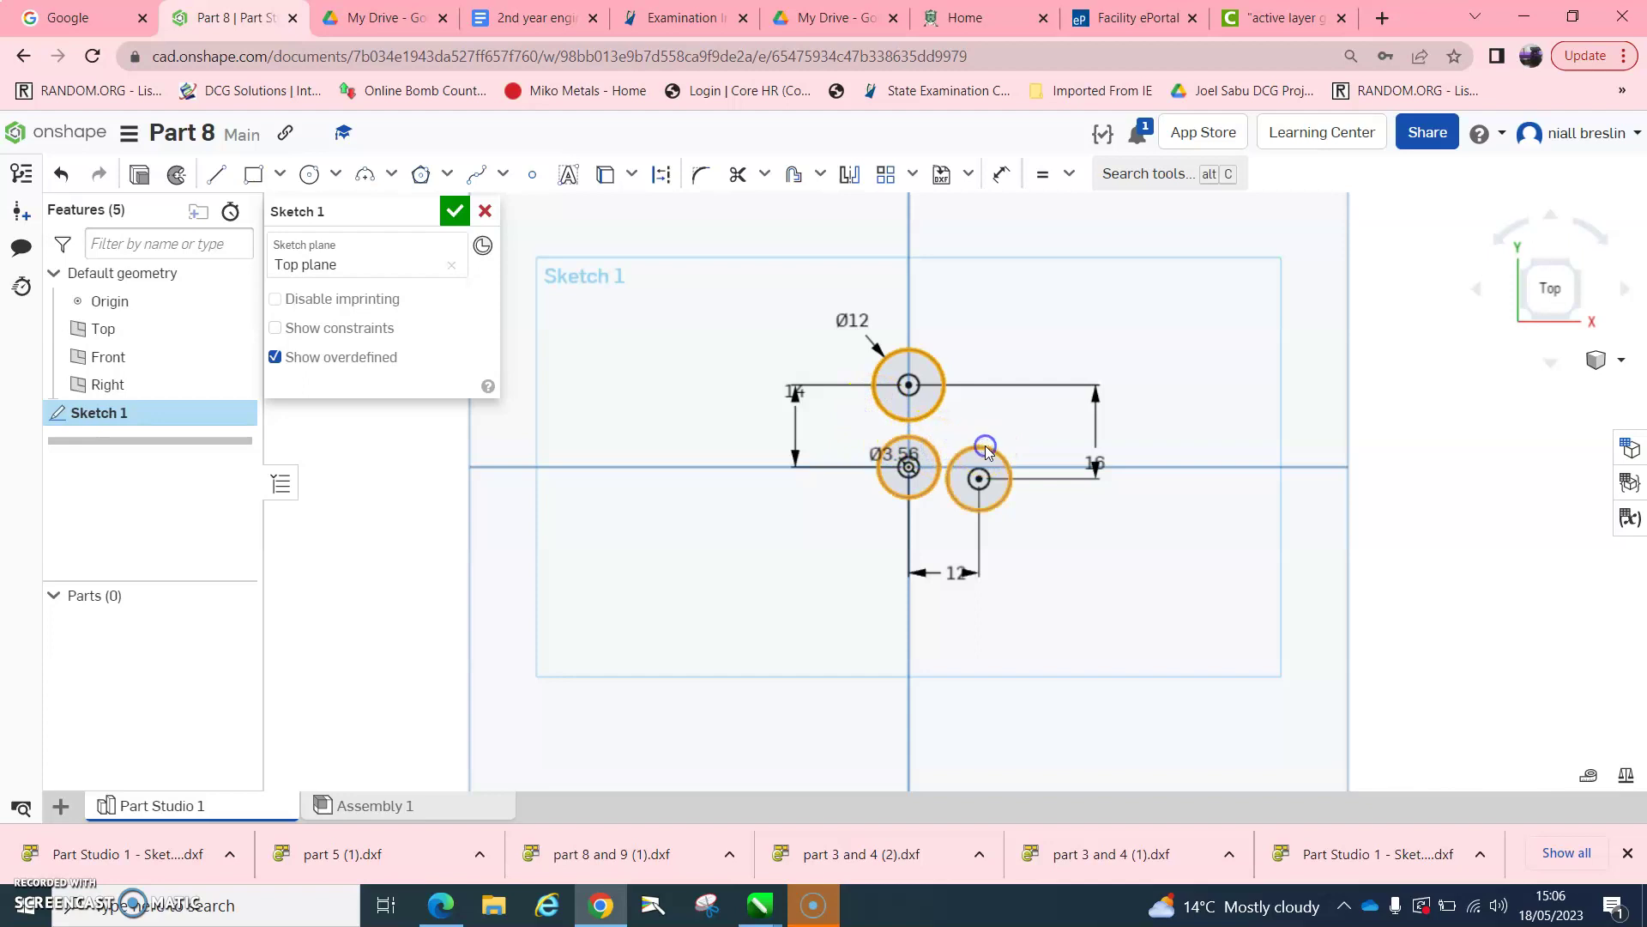
{"action": "left_click", "coordinate": [1034, 176]}
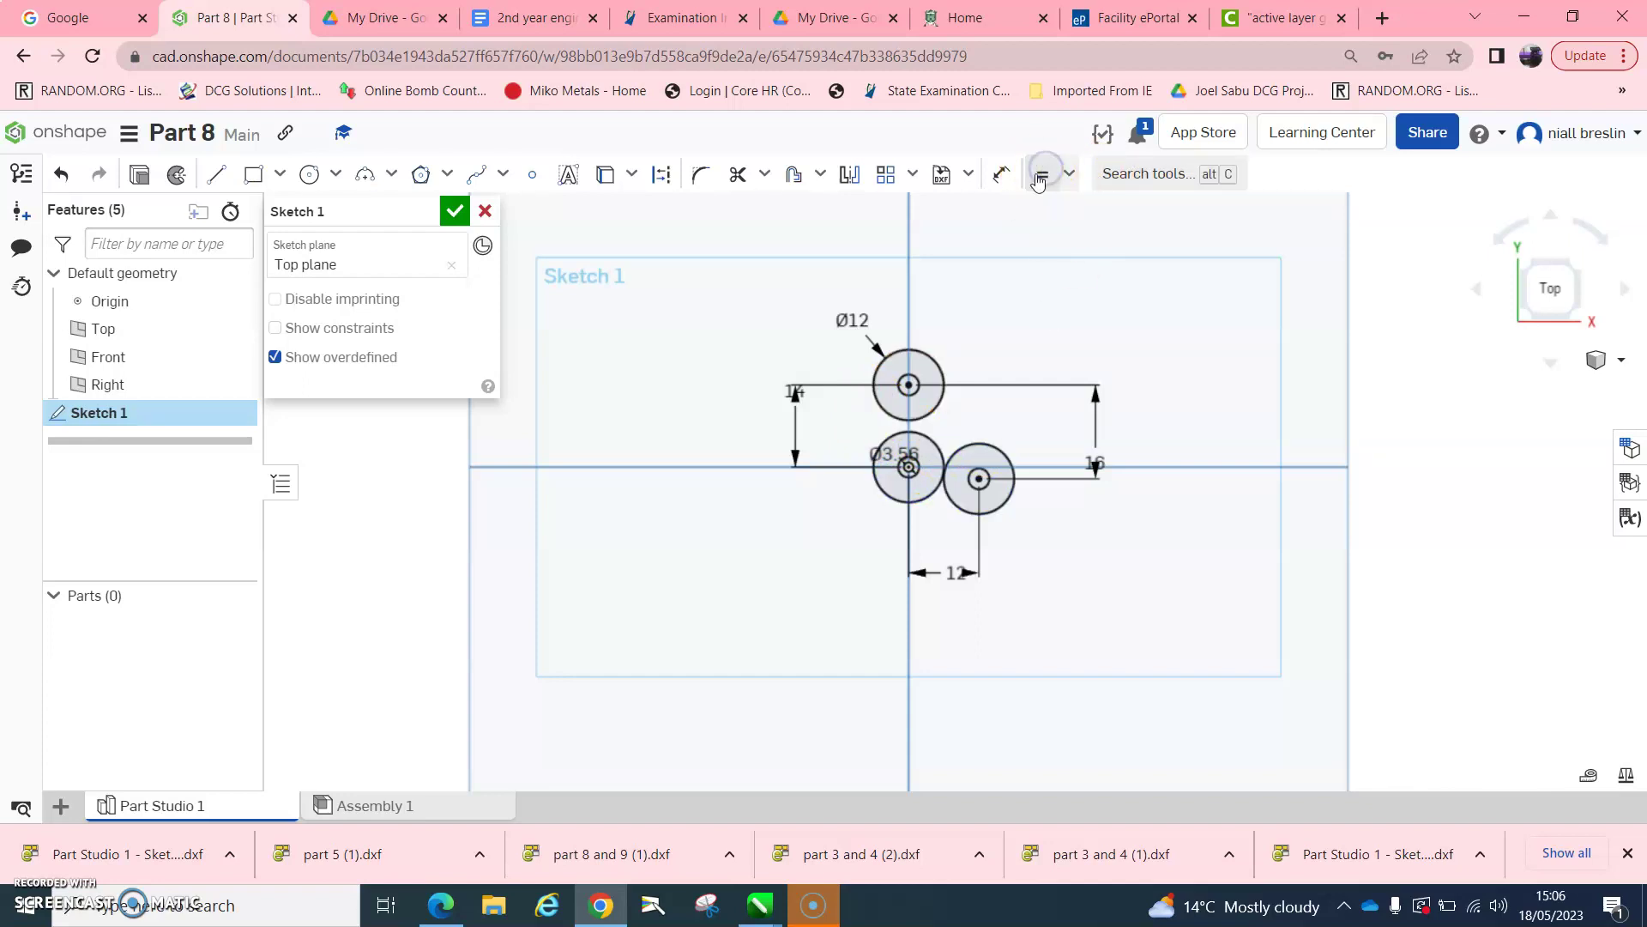
- Draw a vertical left edge and a slanted lower edge between the circles
{"action": "left_click", "coordinate": [923, 314]}
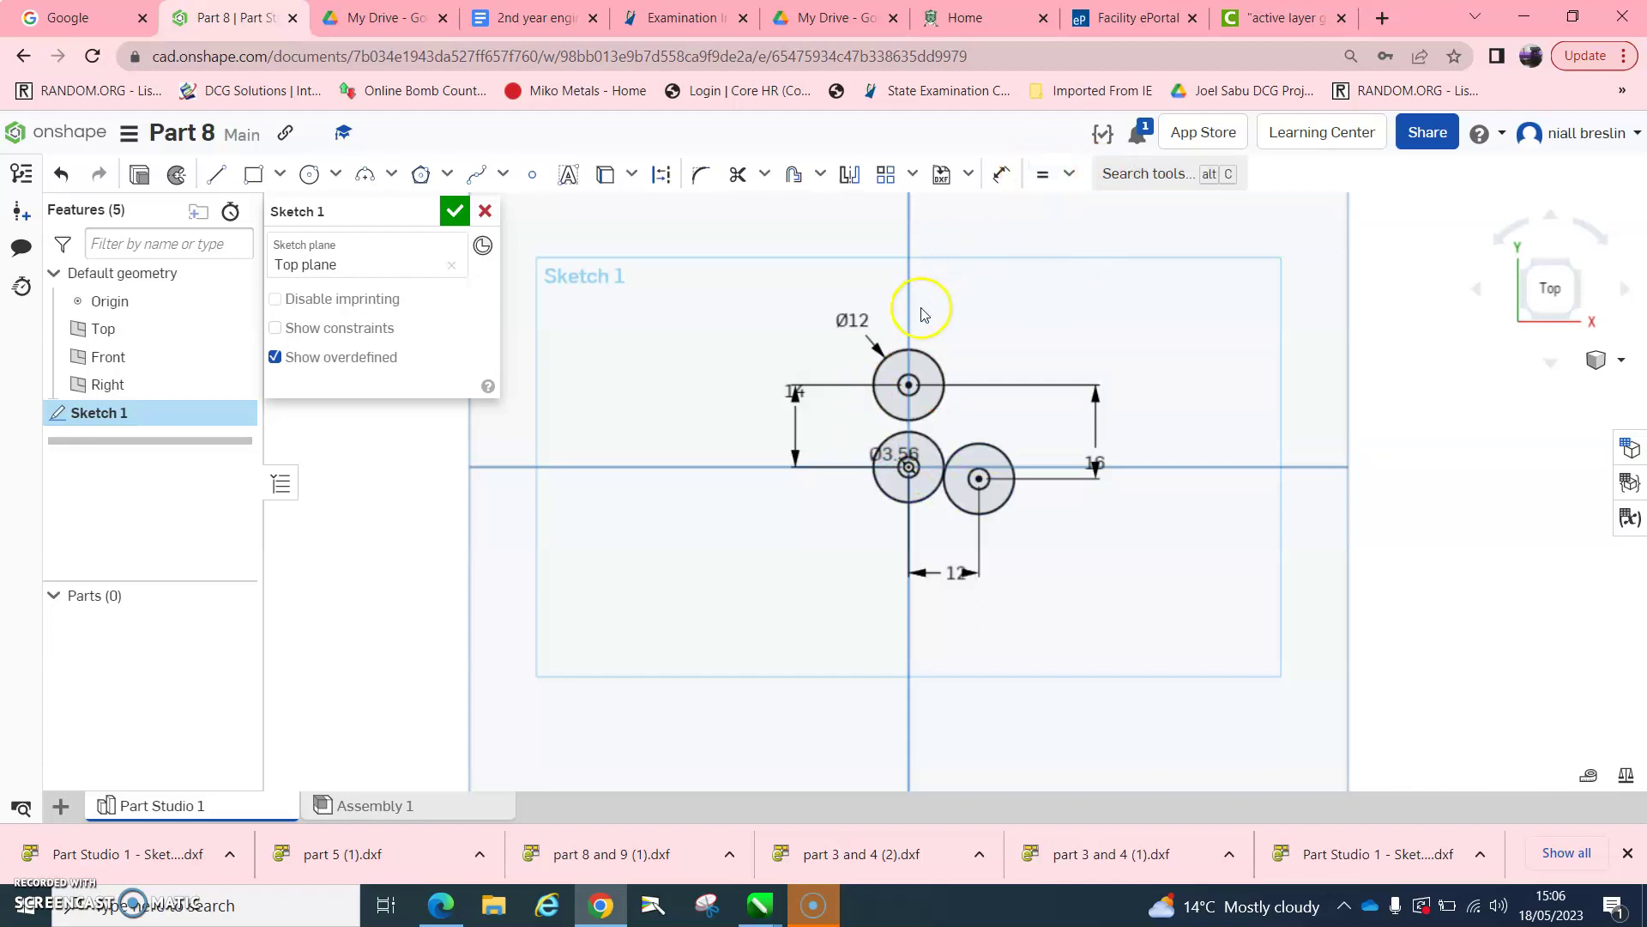
{"action": "left_click", "coordinate": [390, 17]}
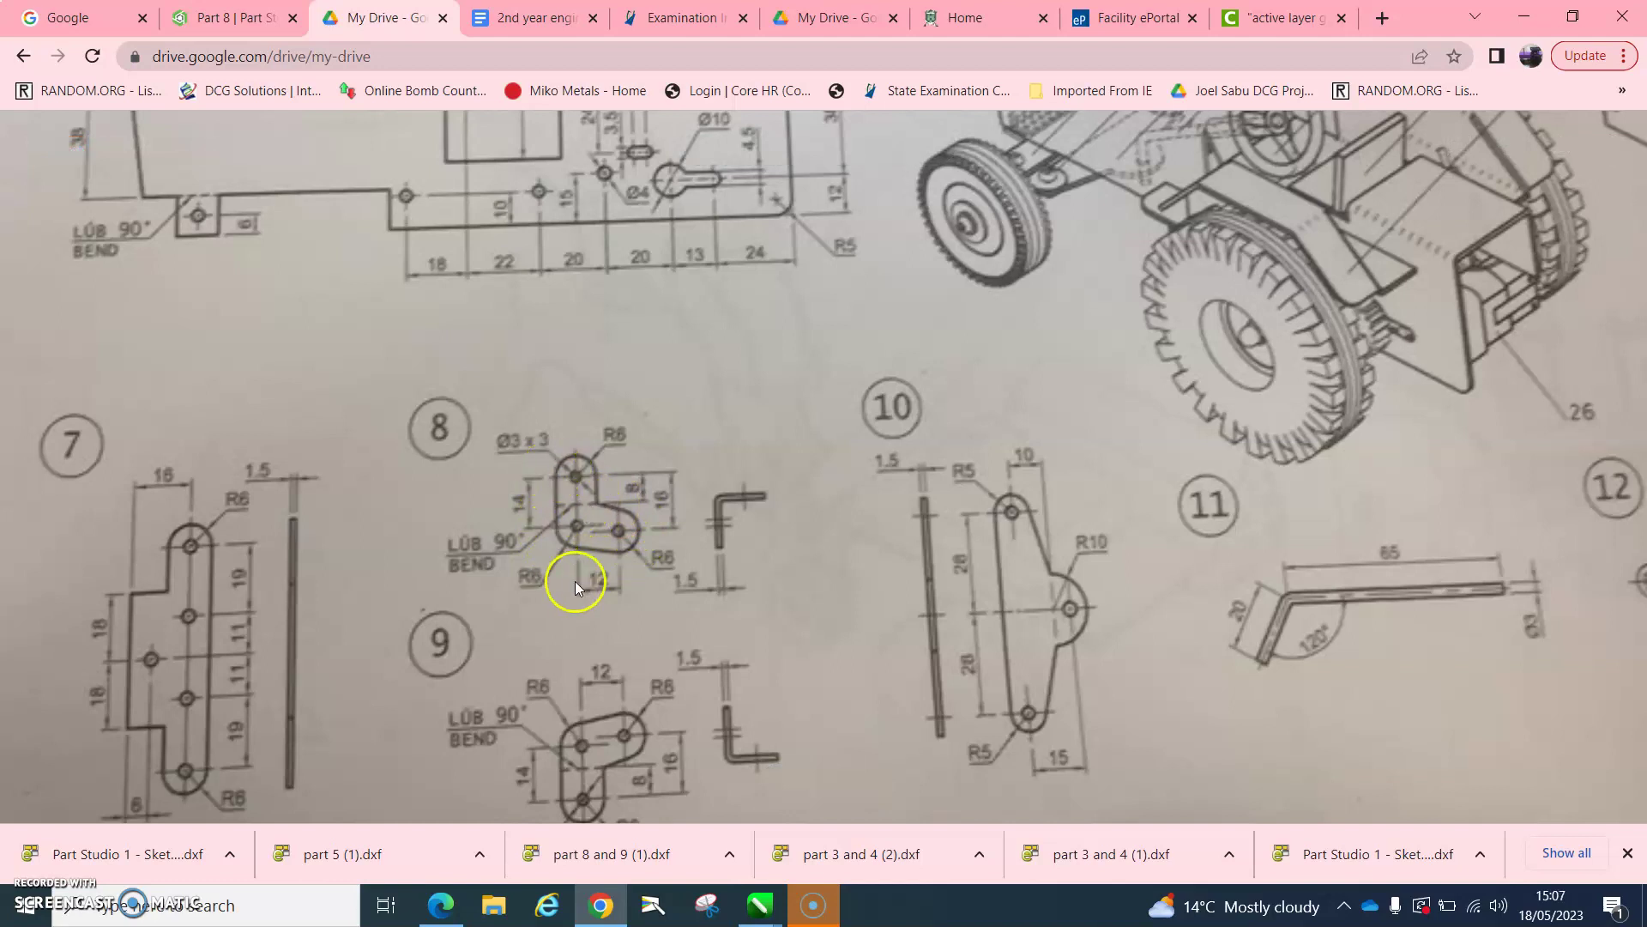
{"action": "key", "text": "ctrl+shift+Tab"}
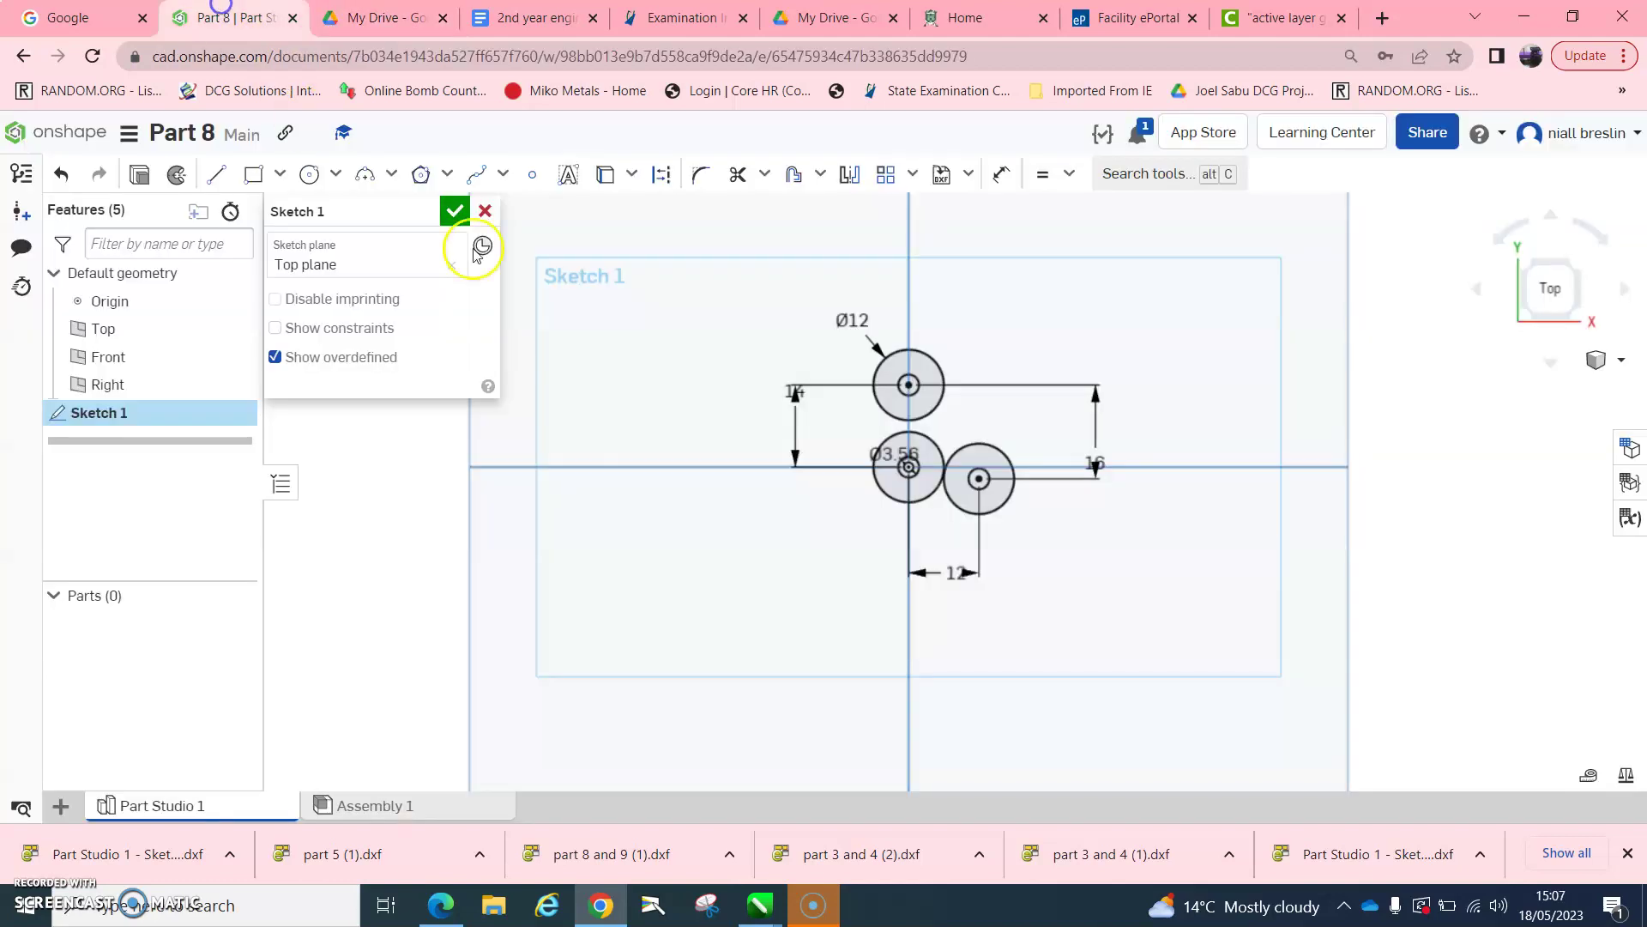
{"action": "left_click", "coordinate": [223, 186]}
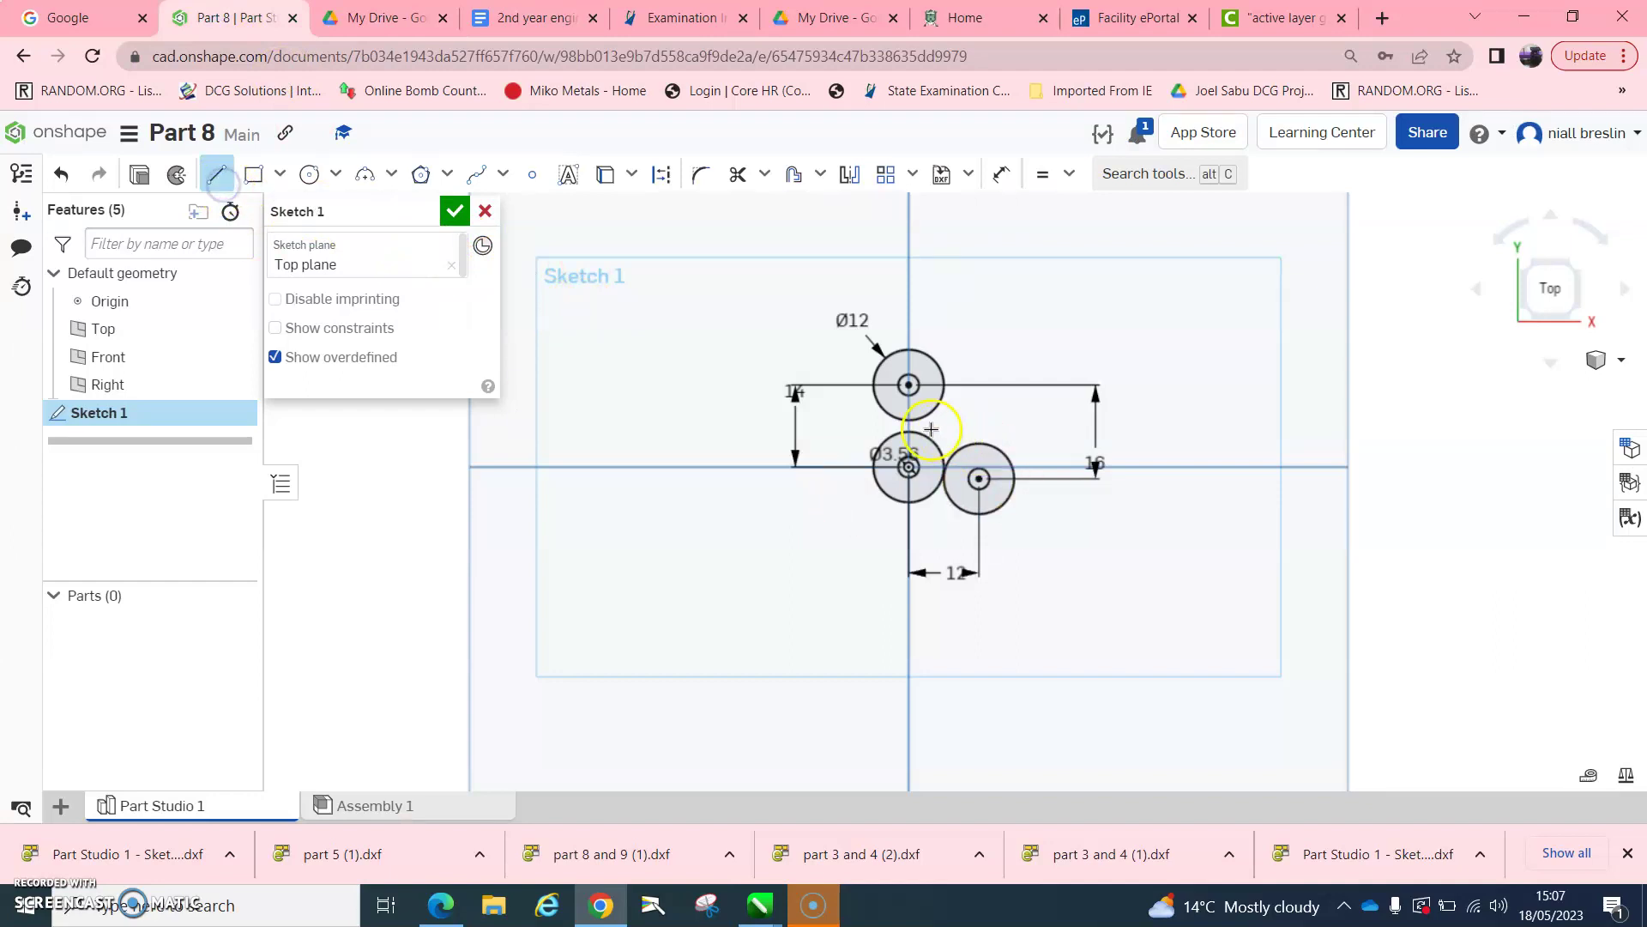
{"action": "left_click", "coordinate": [875, 393]}
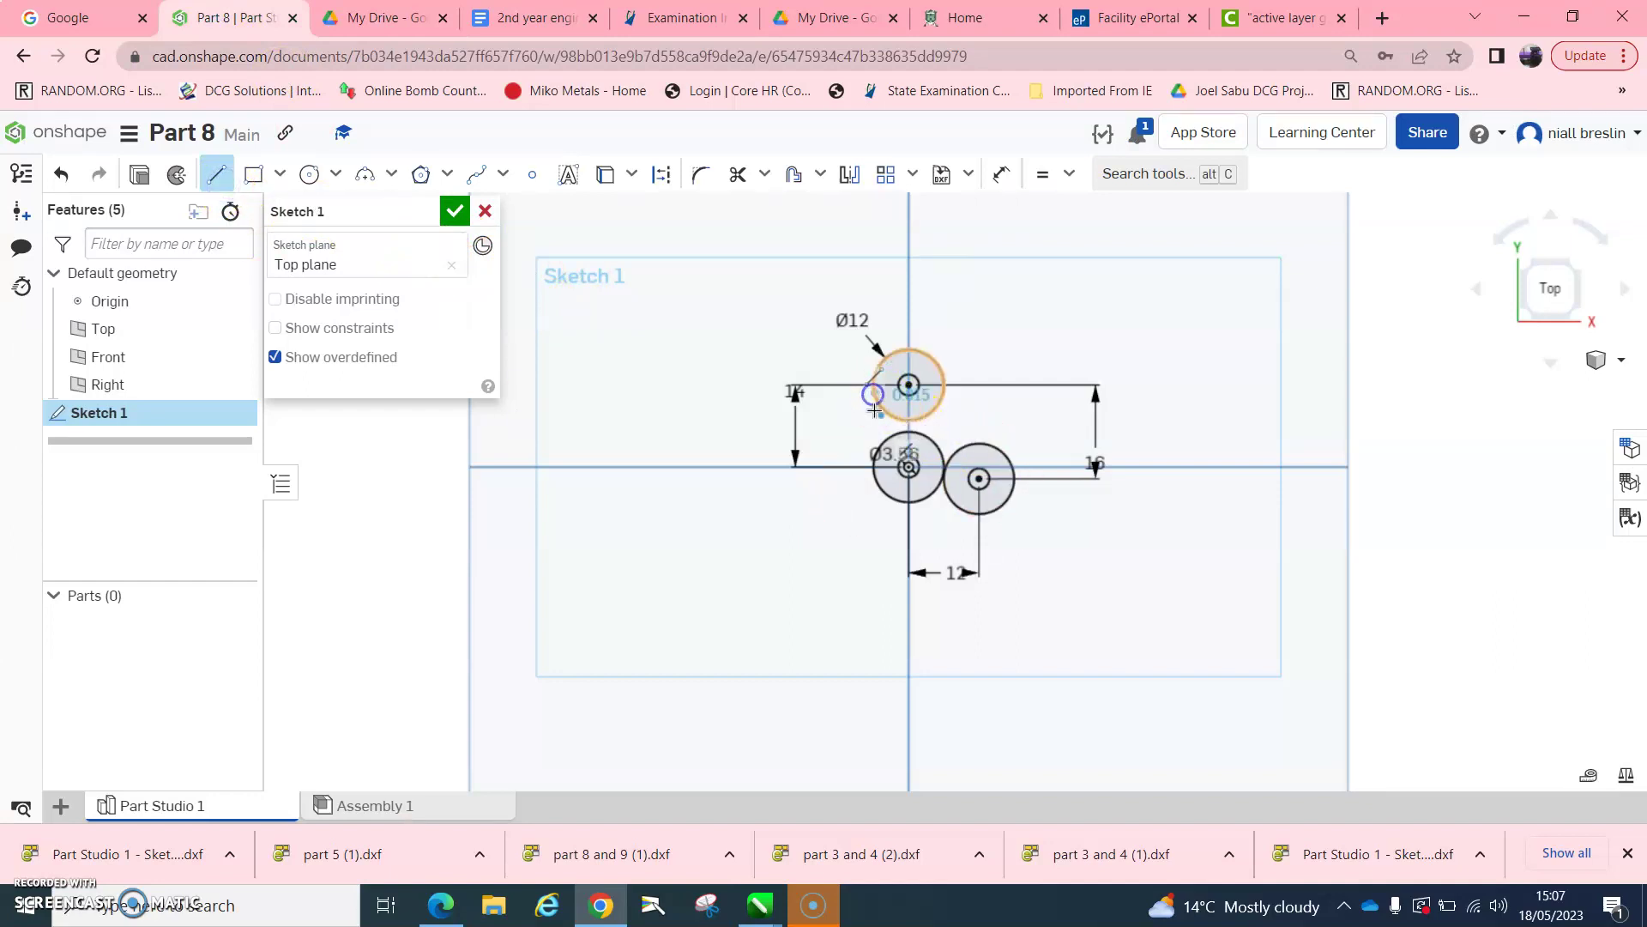
{"action": "left_click", "coordinate": [871, 469]}
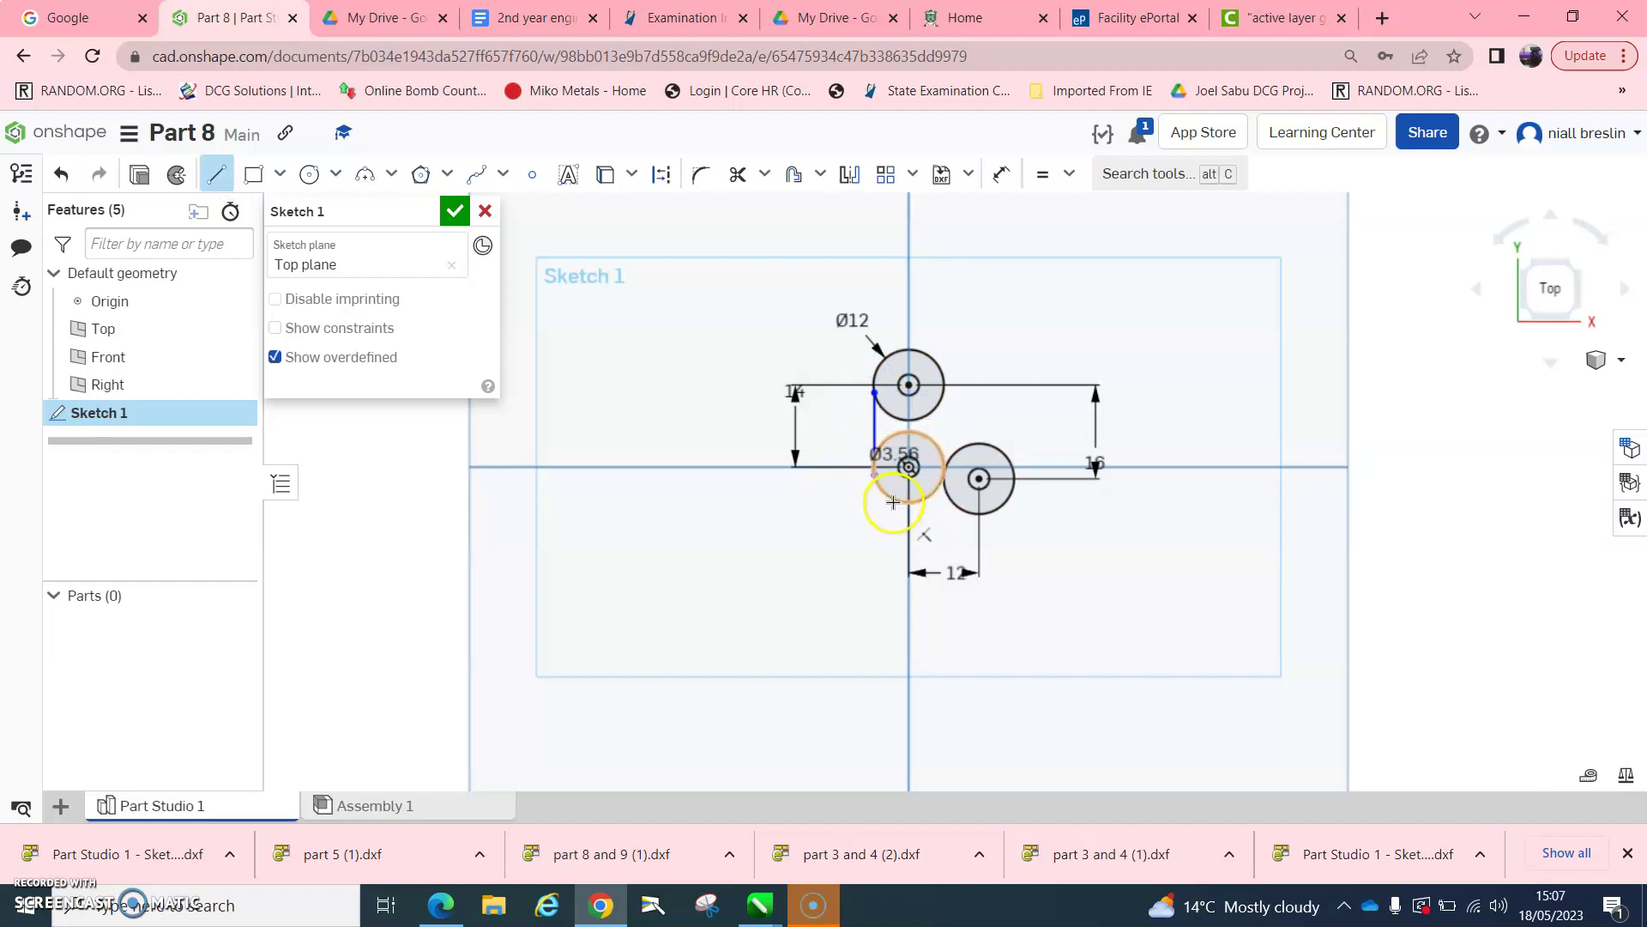
{"action": "left_click", "coordinate": [893, 499]}
{"action": "left_click", "coordinate": [972, 513]}
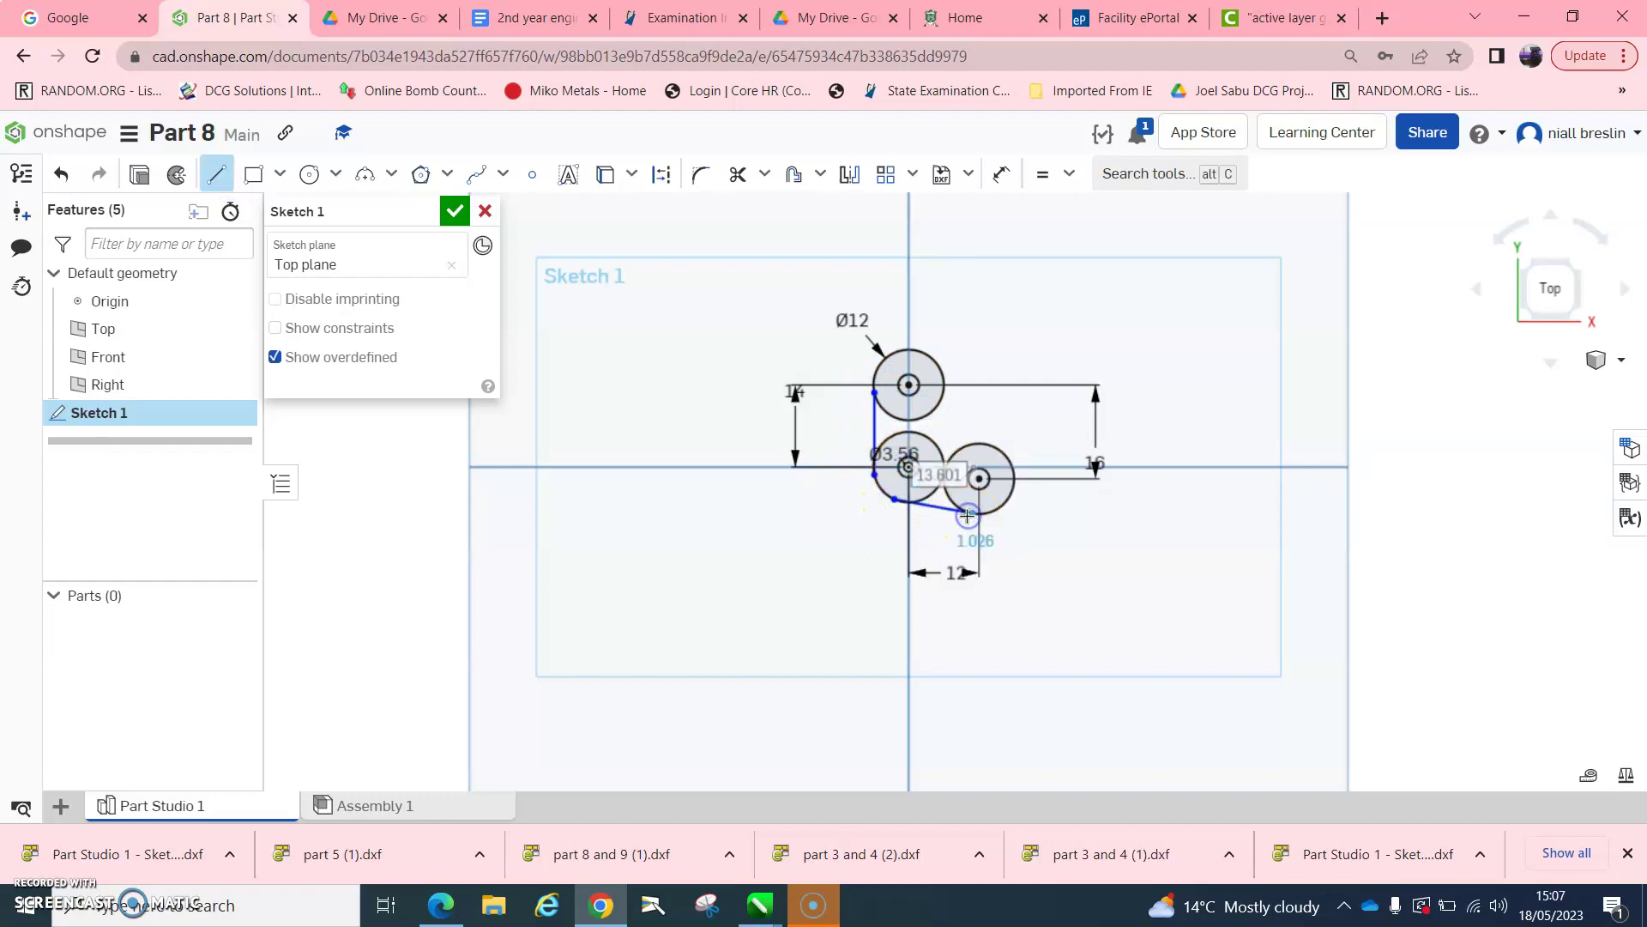
- Make the vertical line tangent to the top circle and the slanted line tangent to both lower circles
{"action": "left_click", "coordinate": [1067, 176]}
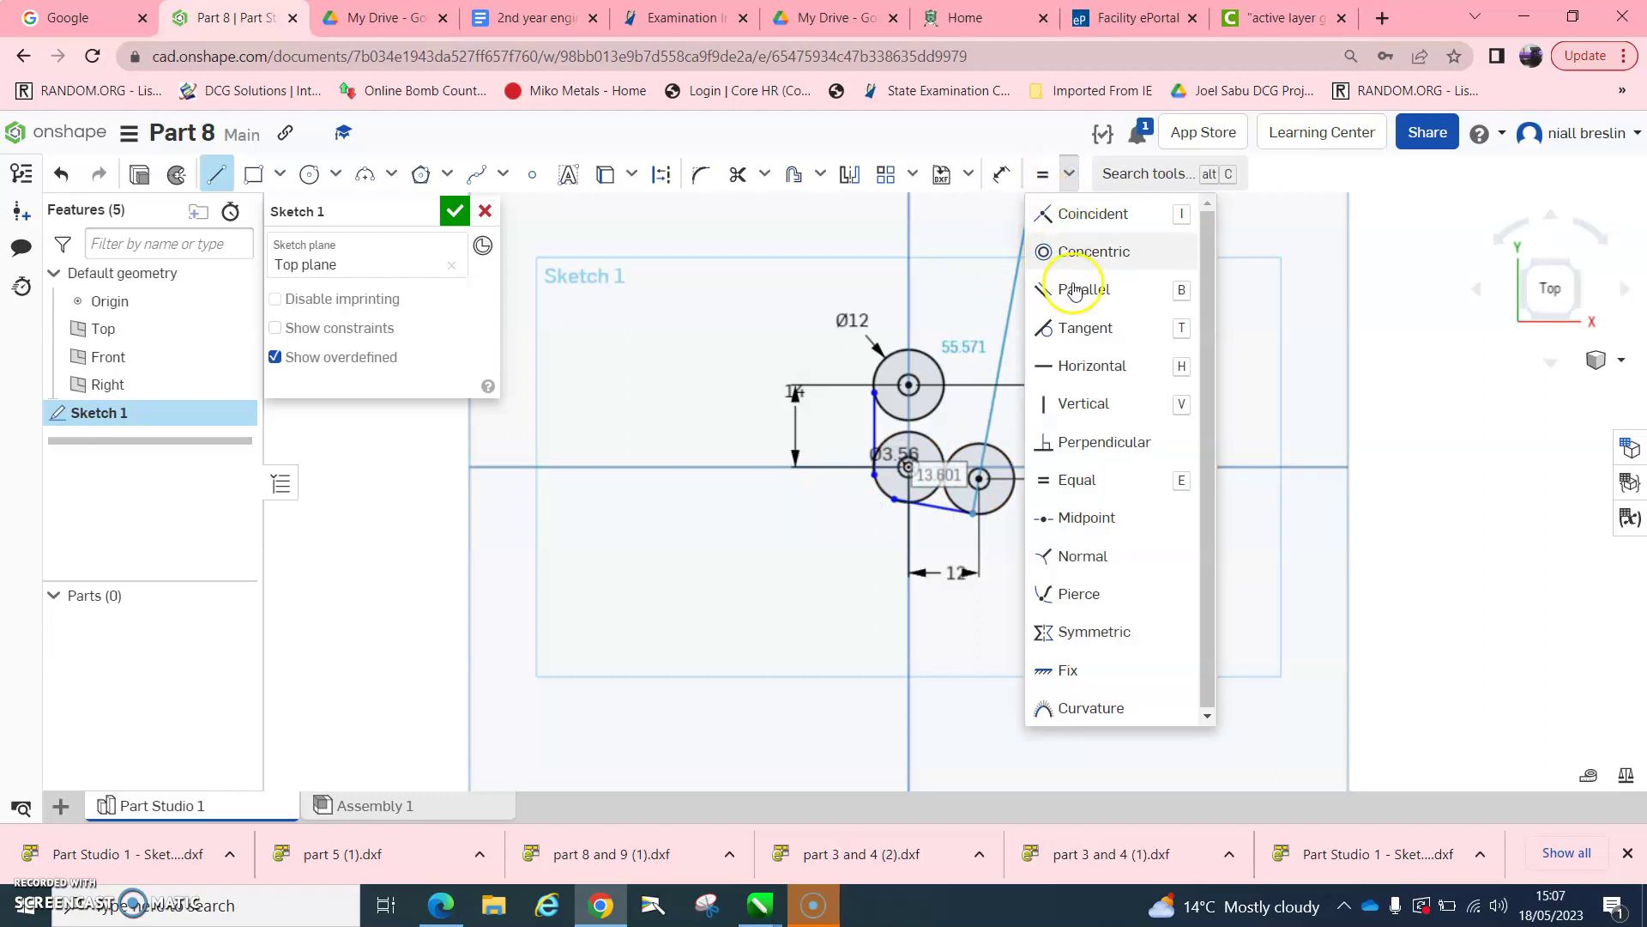
{"action": "left_click", "coordinate": [1082, 330]}
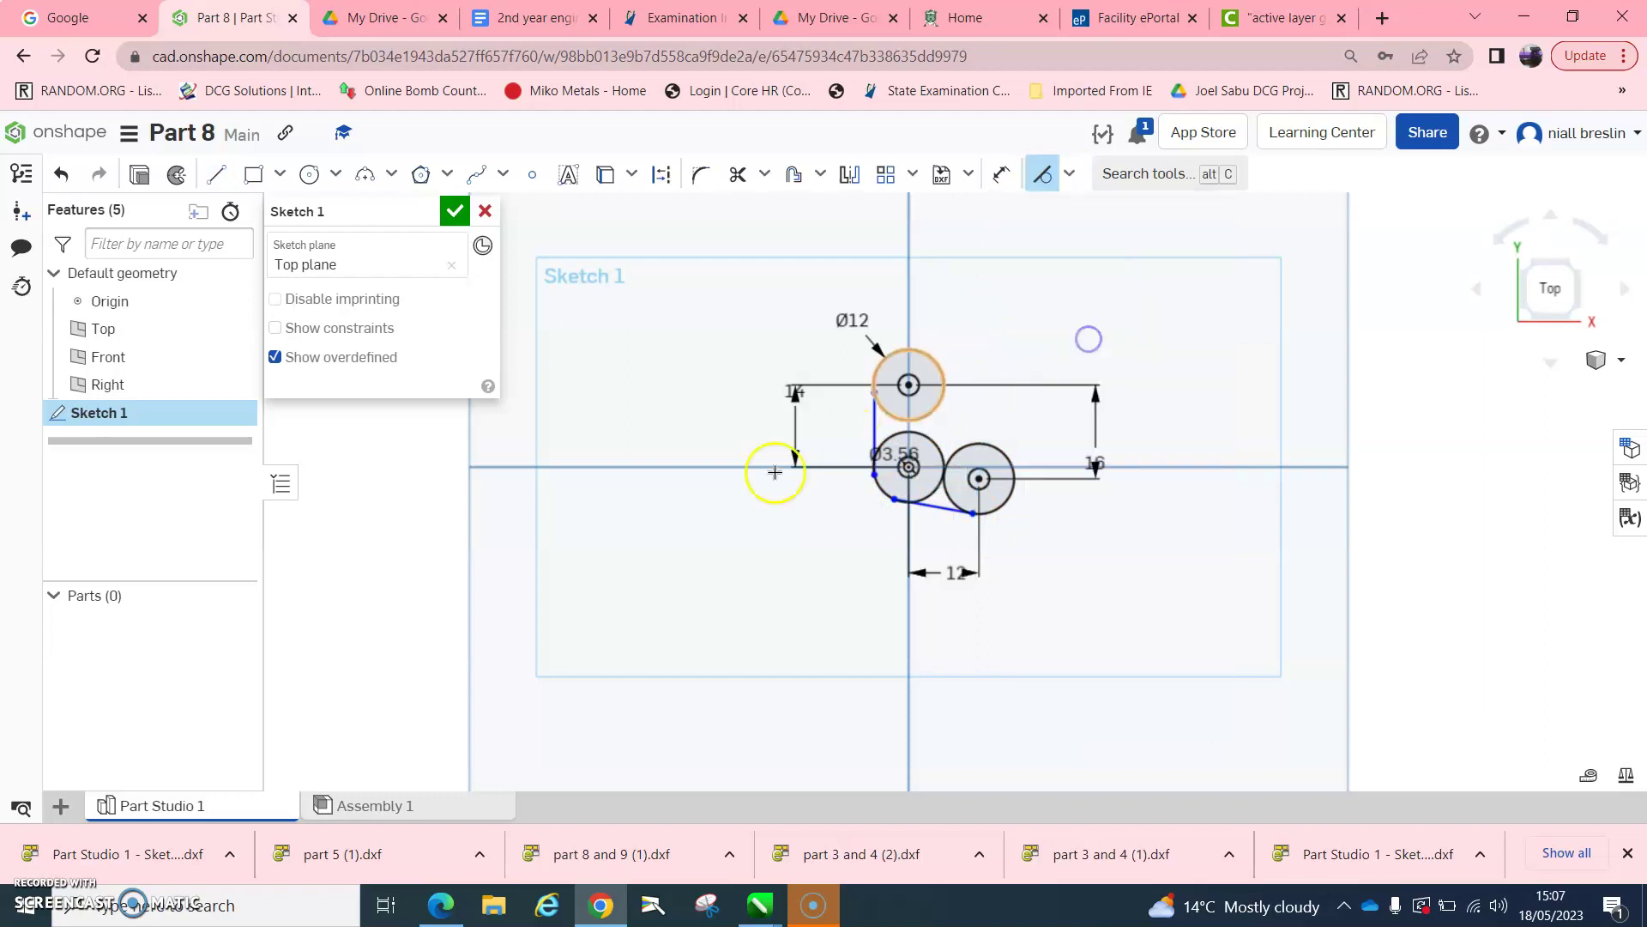
{"action": "left_click", "coordinate": [885, 419]}
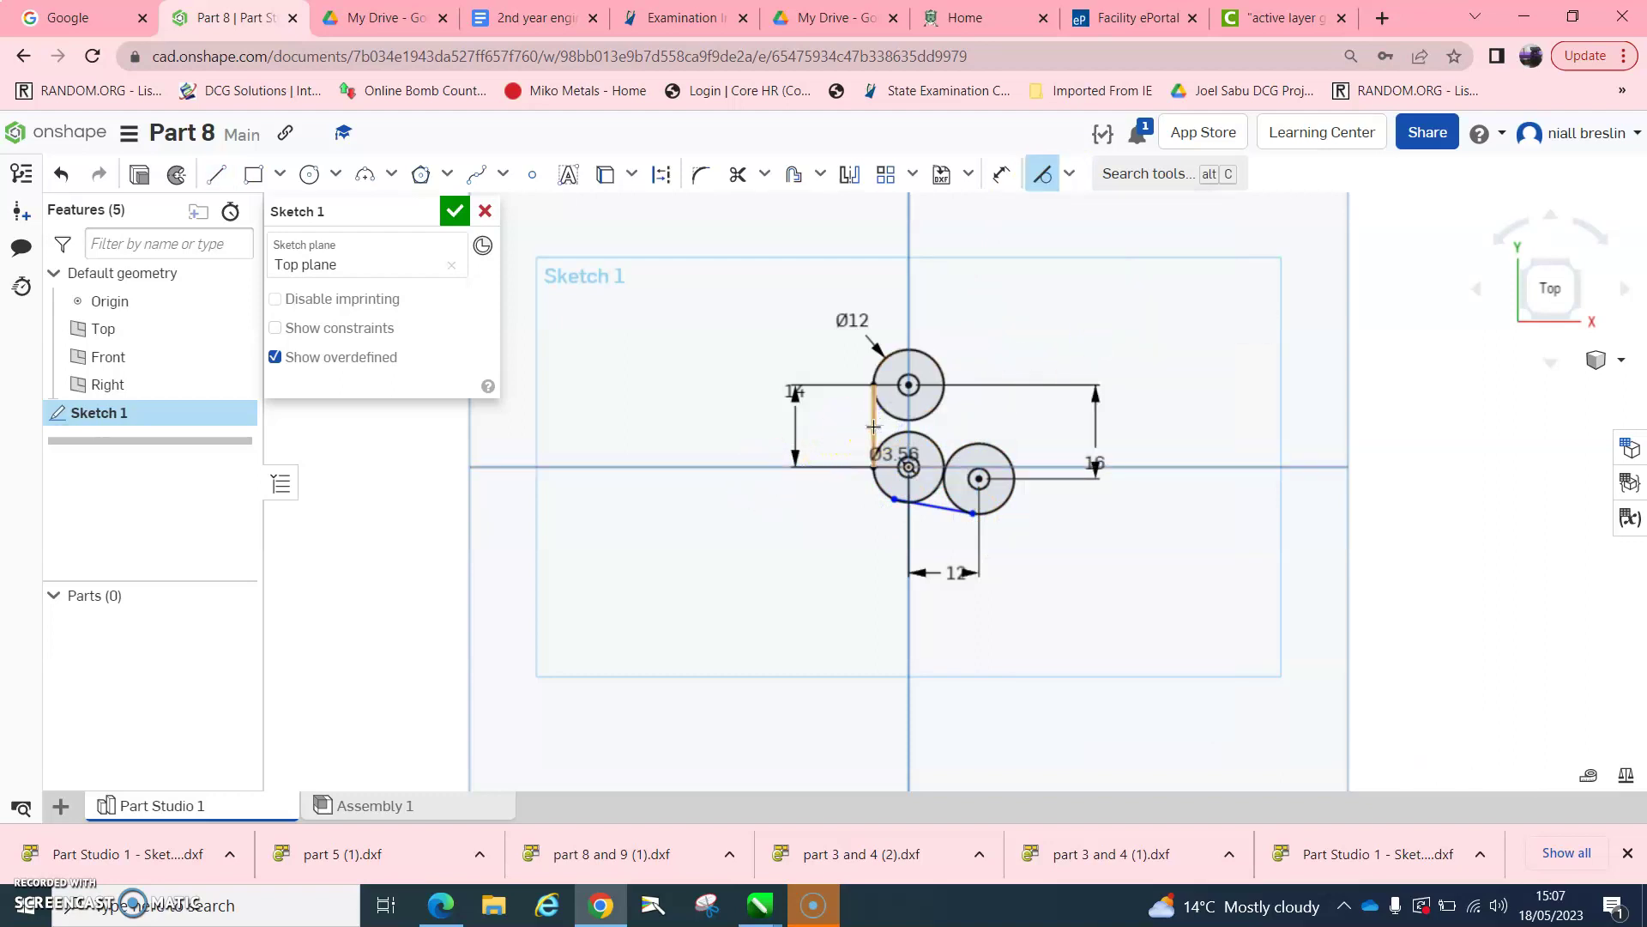
{"action": "left_click", "coordinate": [934, 506]}
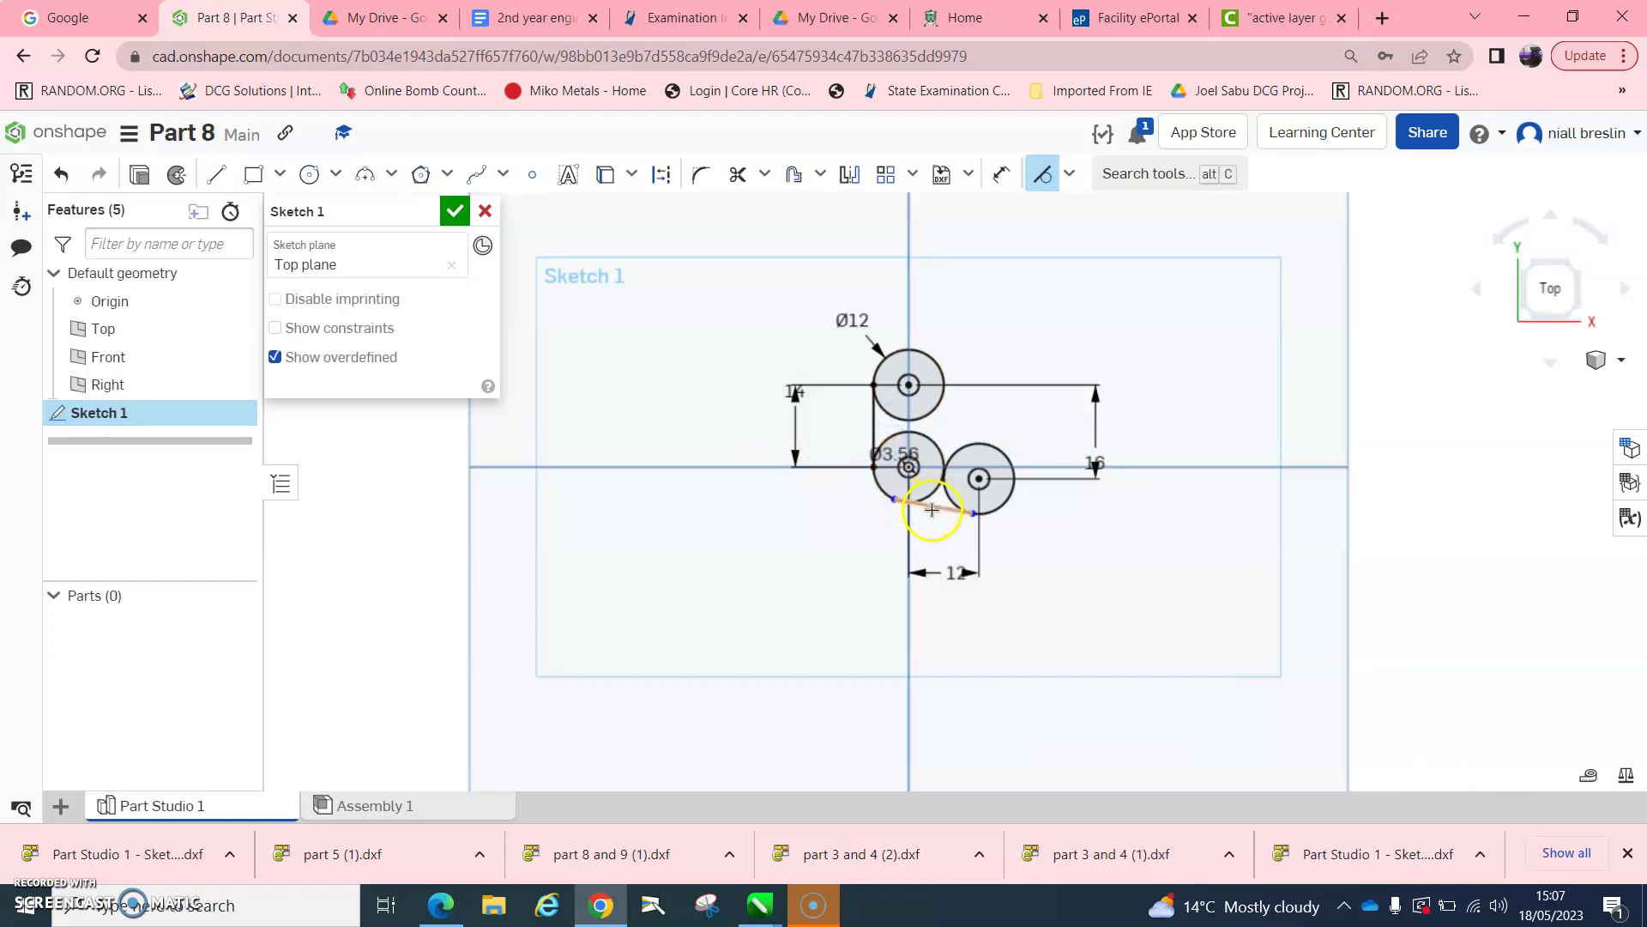
{"action": "left_click", "coordinate": [928, 498]}
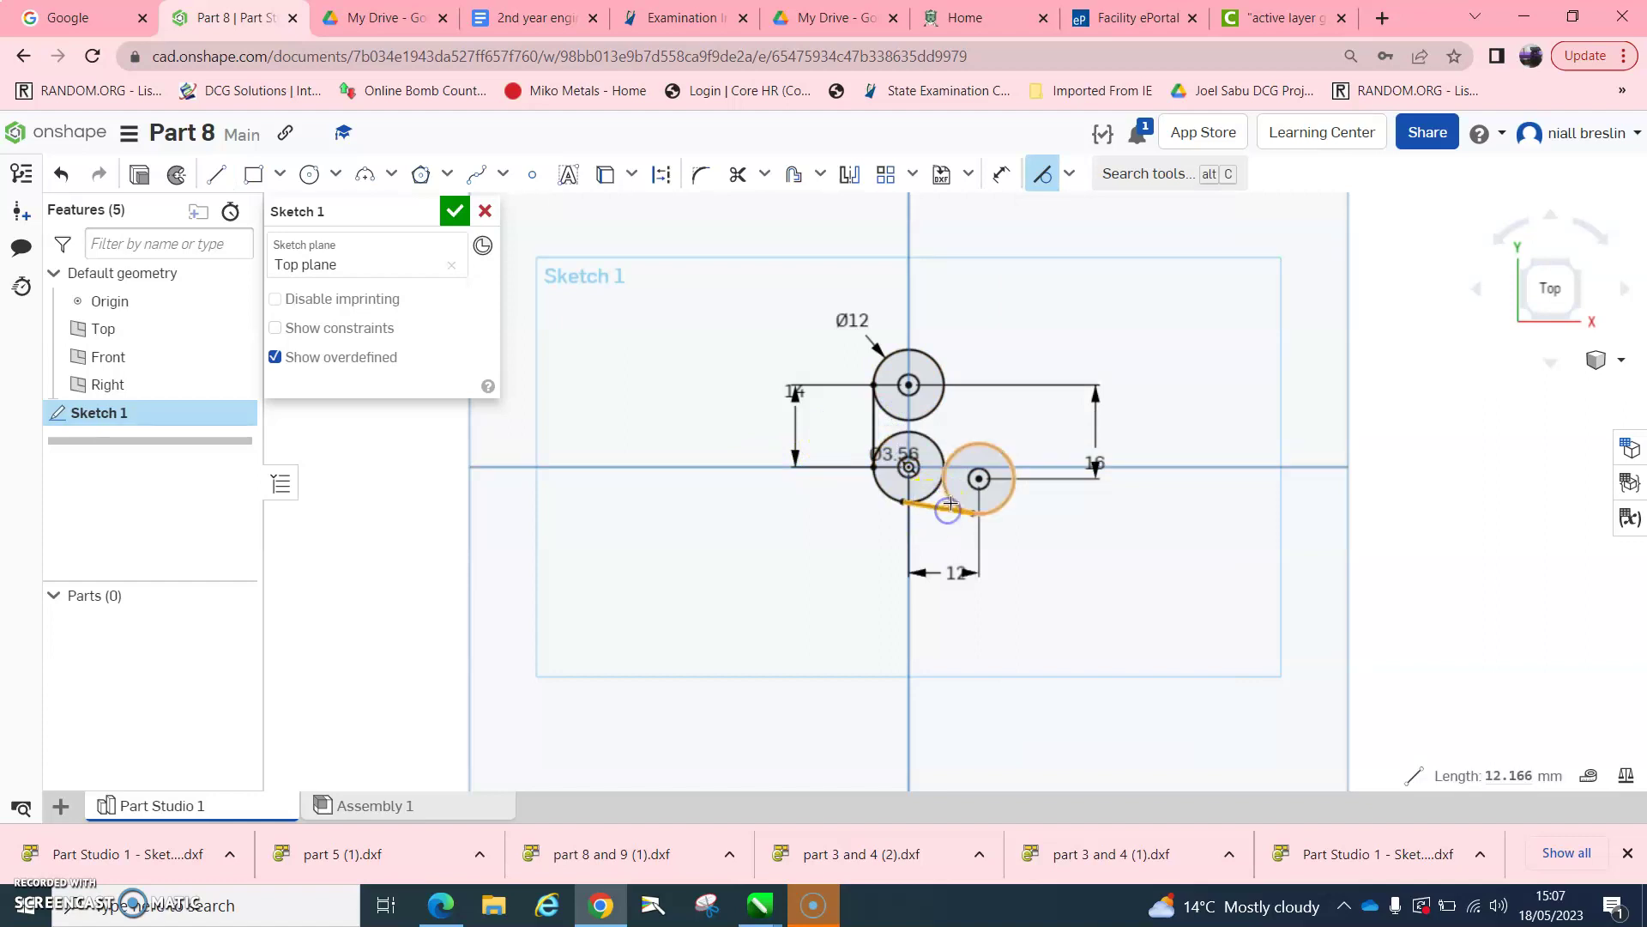
{"action": "left_click", "coordinate": [951, 501]}
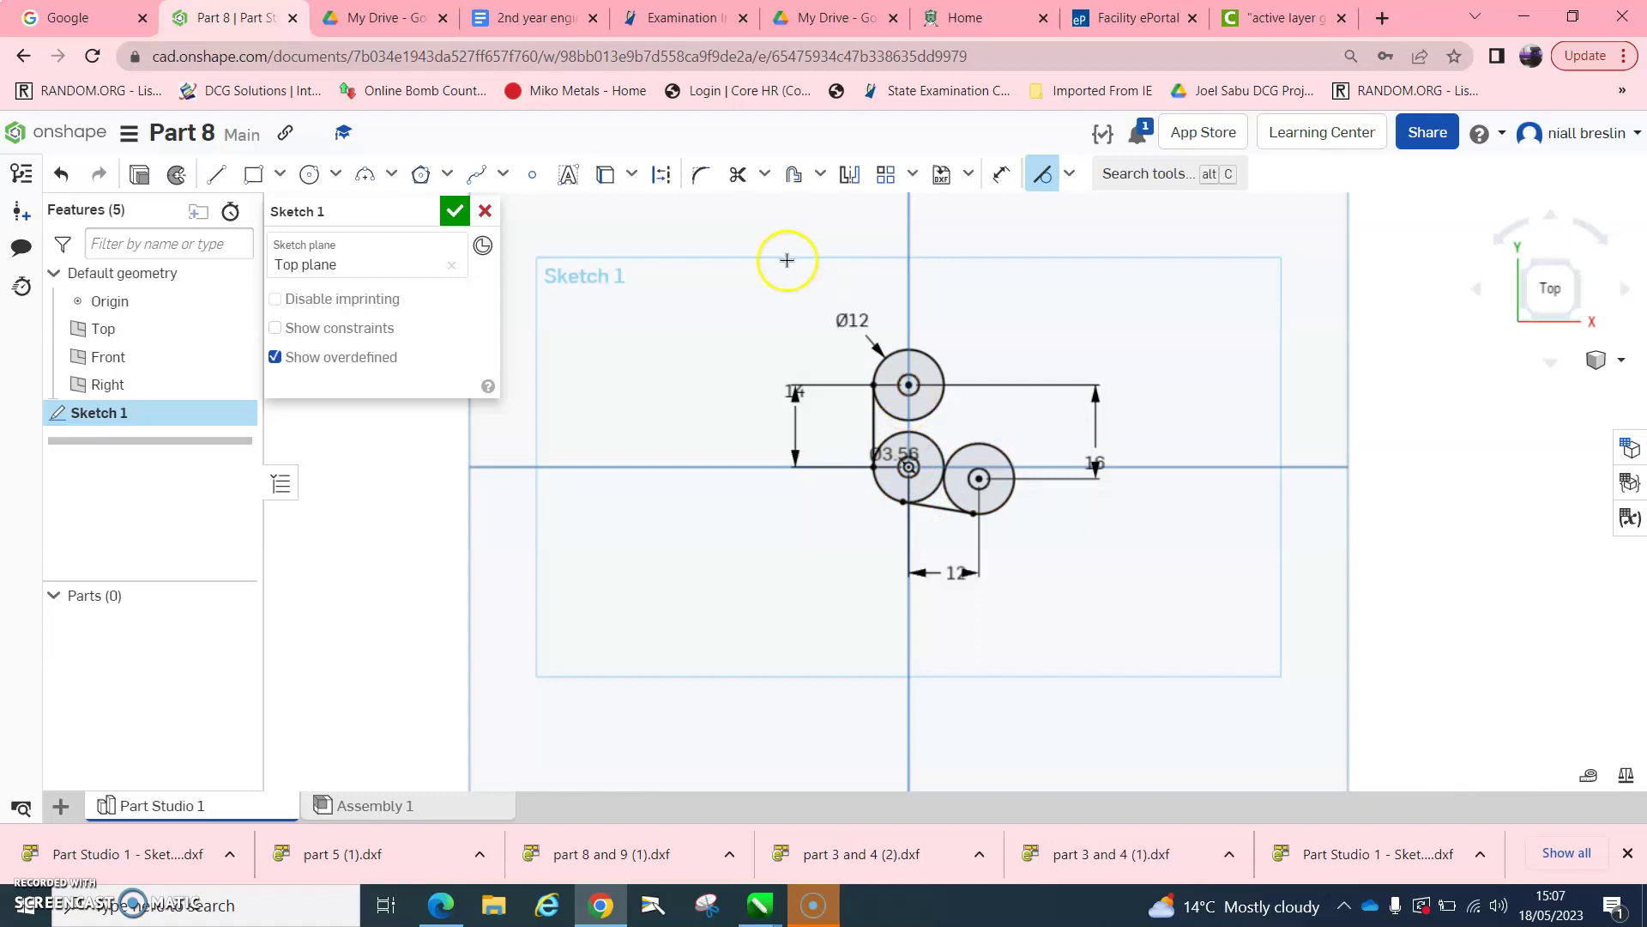
- Draw a short vertical line below the top circle's right edge and dimension it 8
{"action": "left_click", "coordinate": [532, 18]}
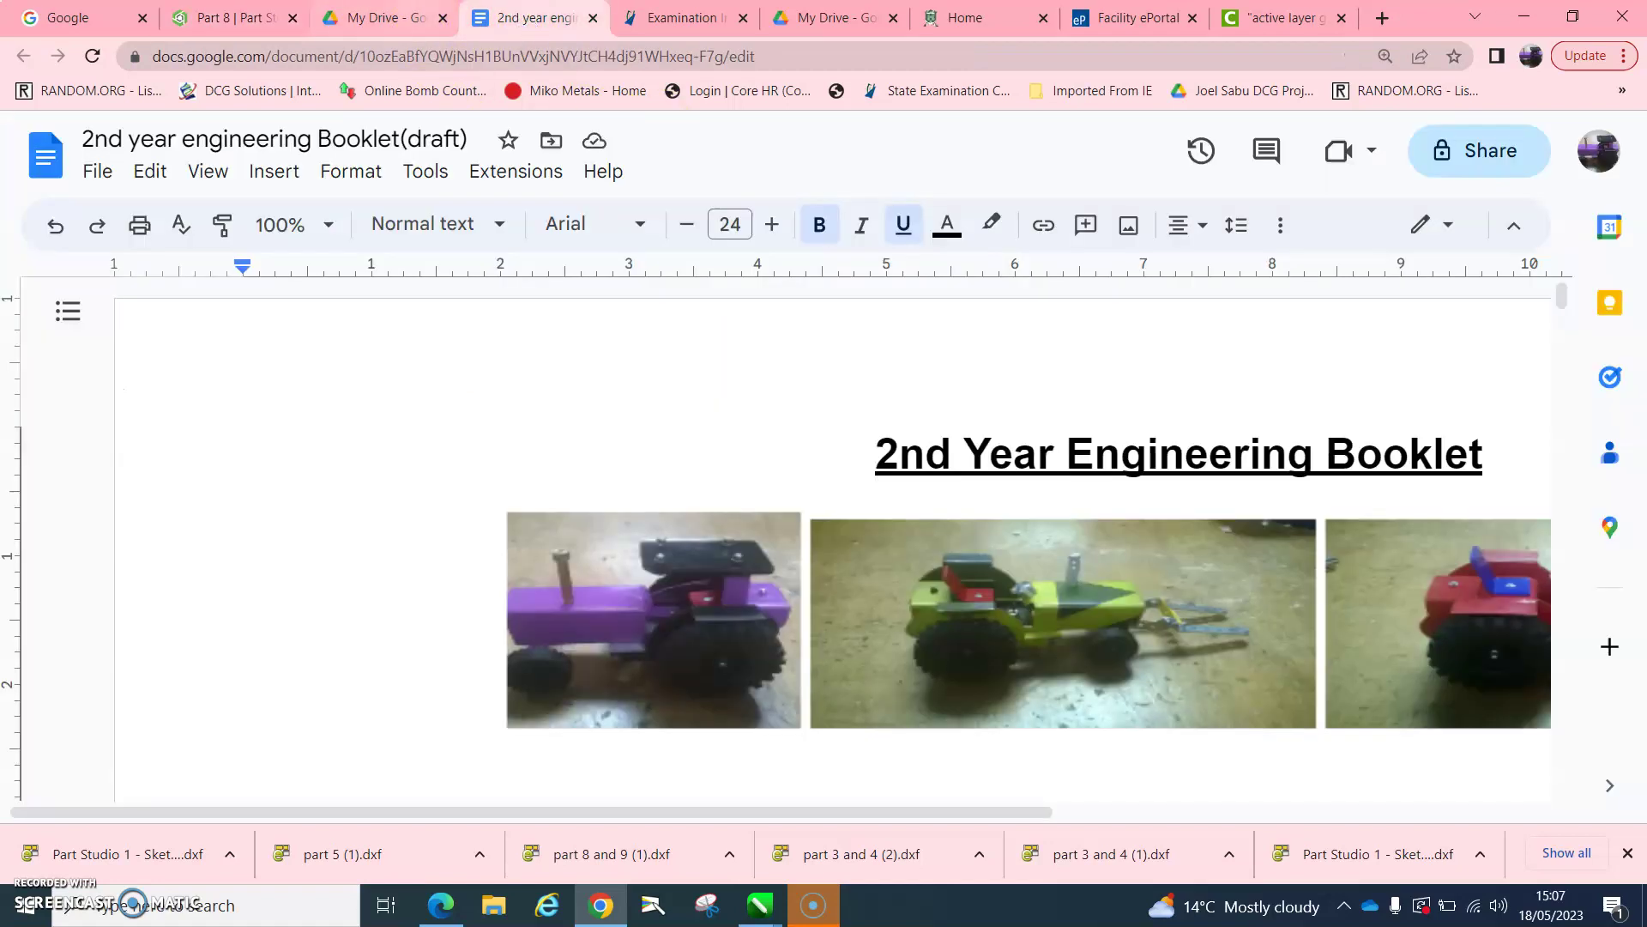
{"action": "left_click", "coordinate": [359, 17]}
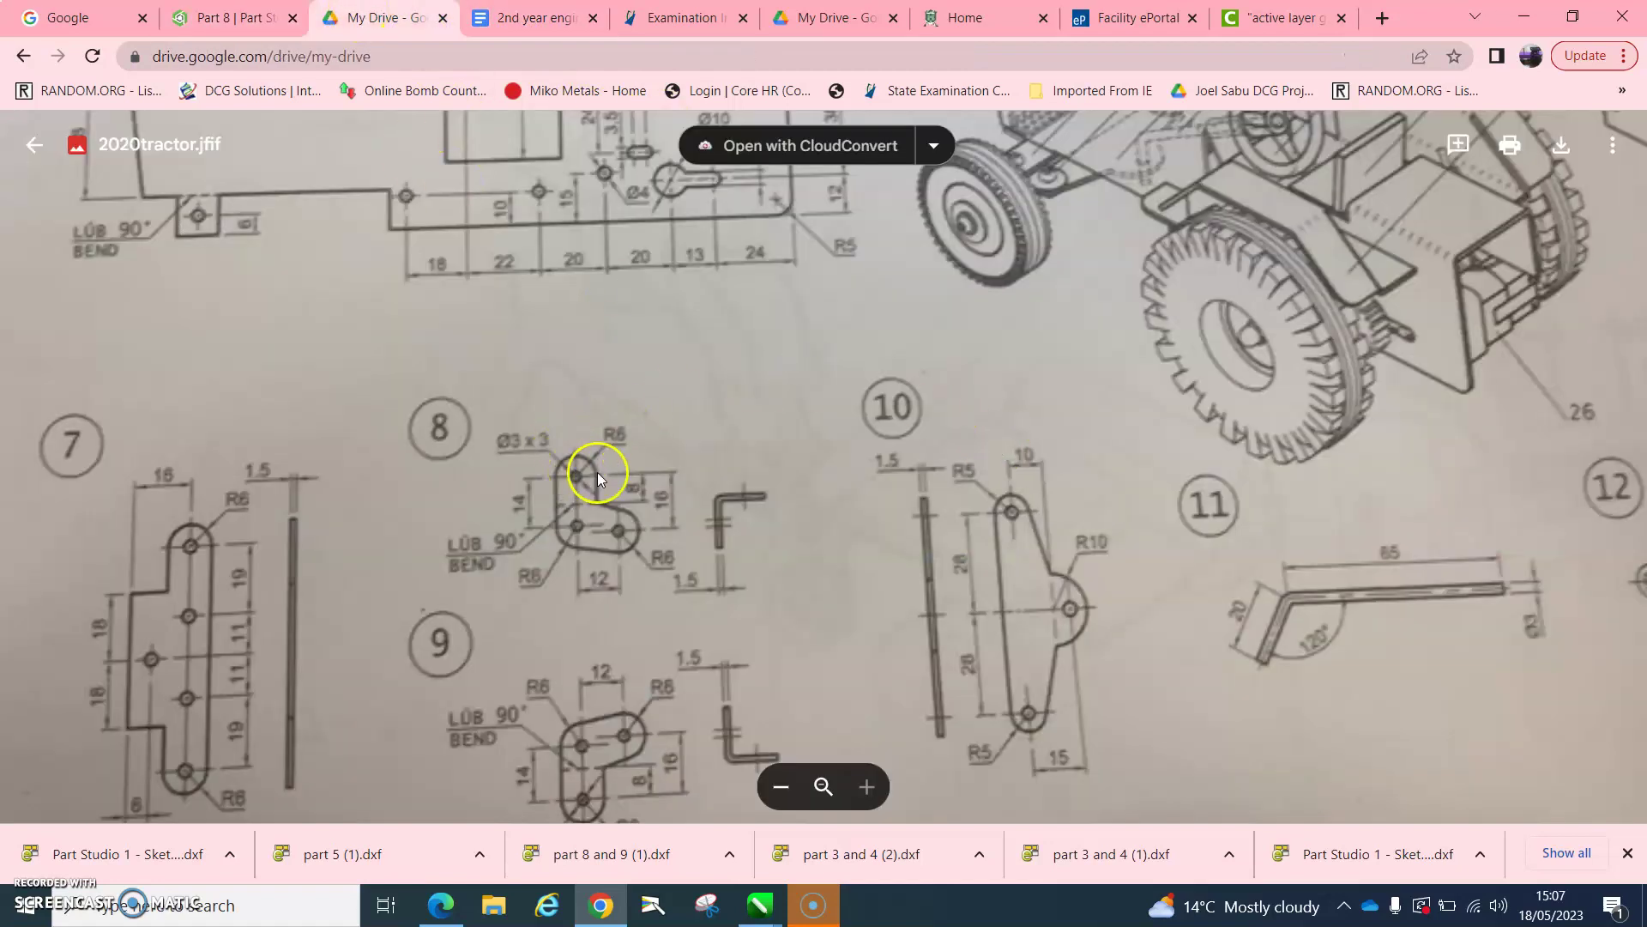
{"action": "left_click", "coordinate": [227, 17]}
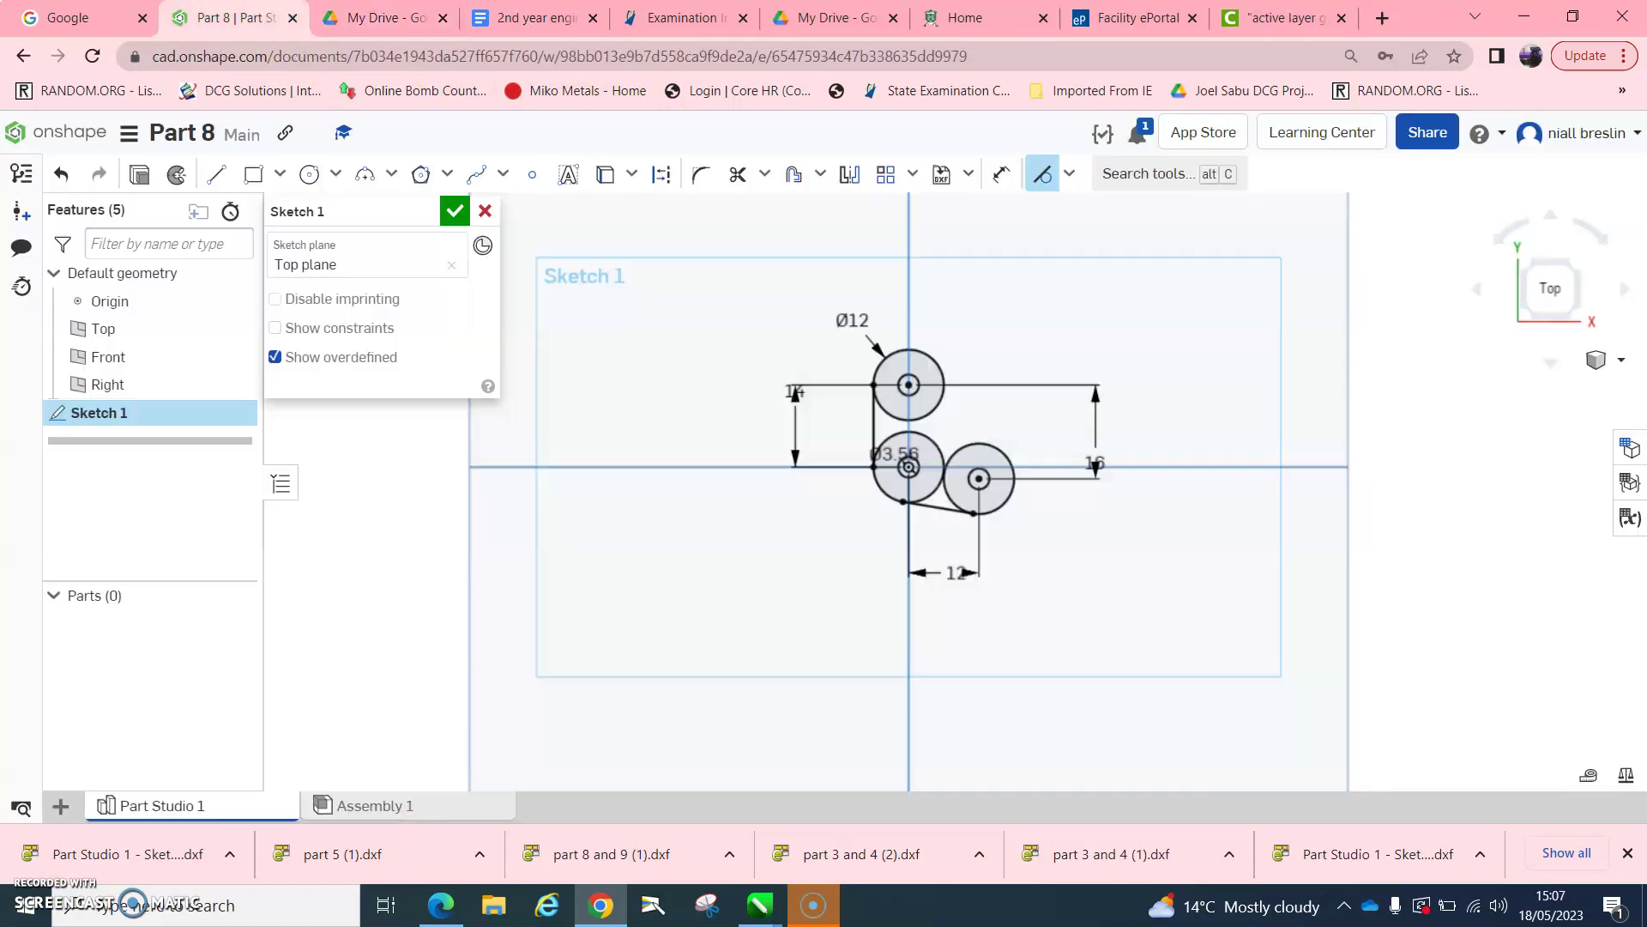
{"action": "left_click", "coordinate": [215, 175]}
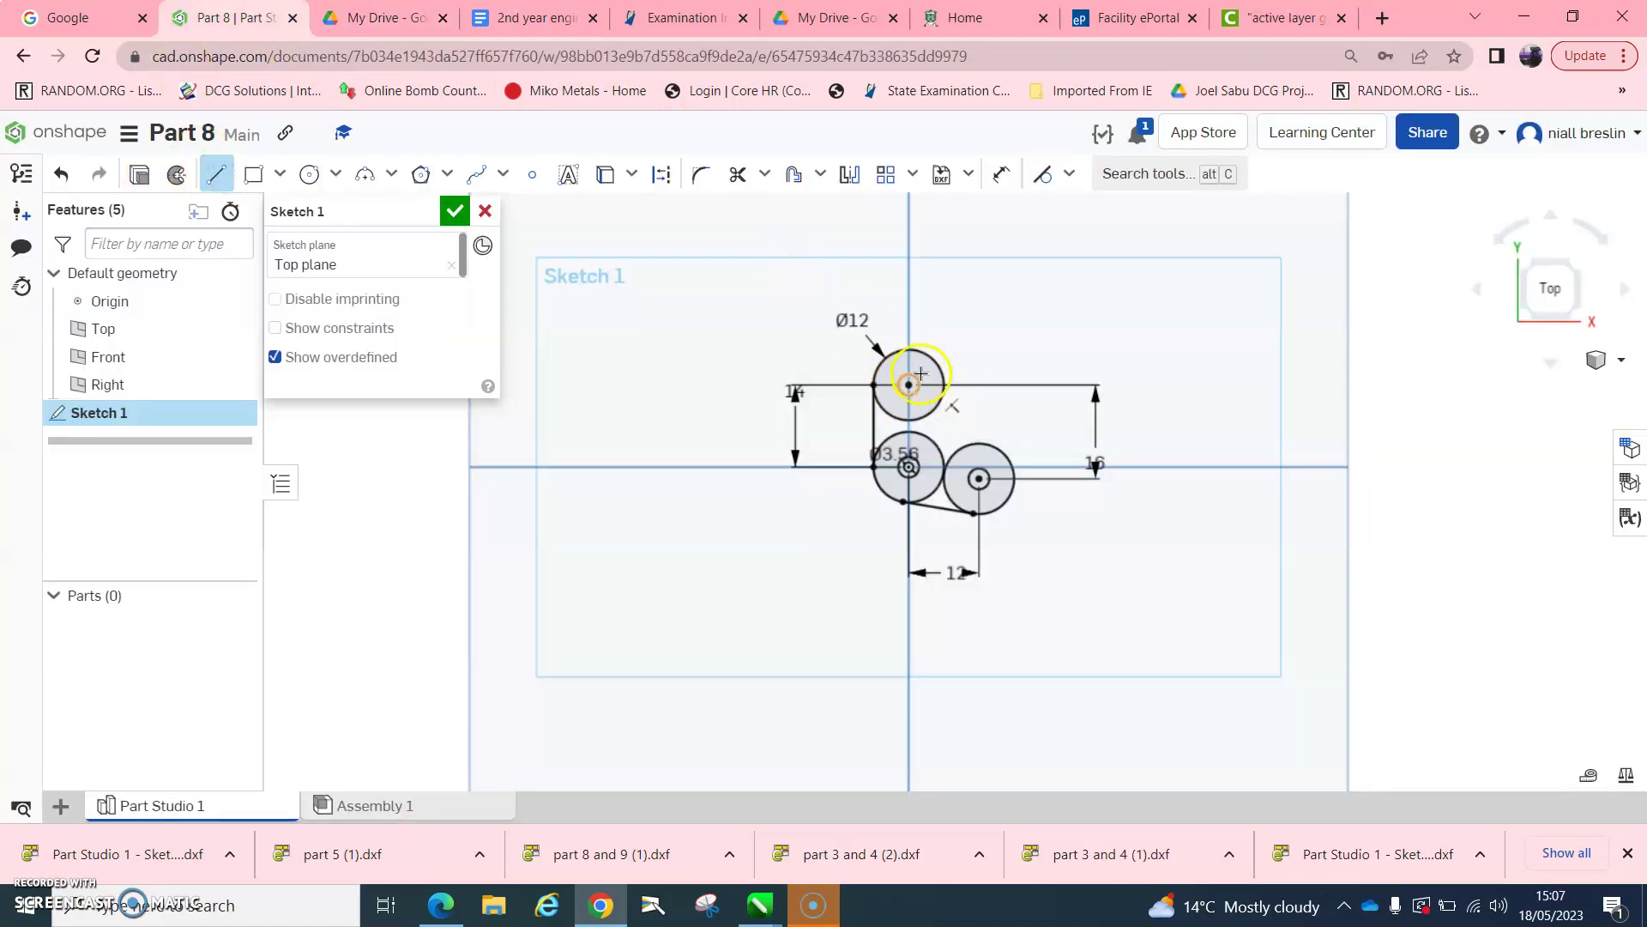
{"action": "left_click_drag", "start_coordinate": [945, 379], "coordinate": [943, 416]}
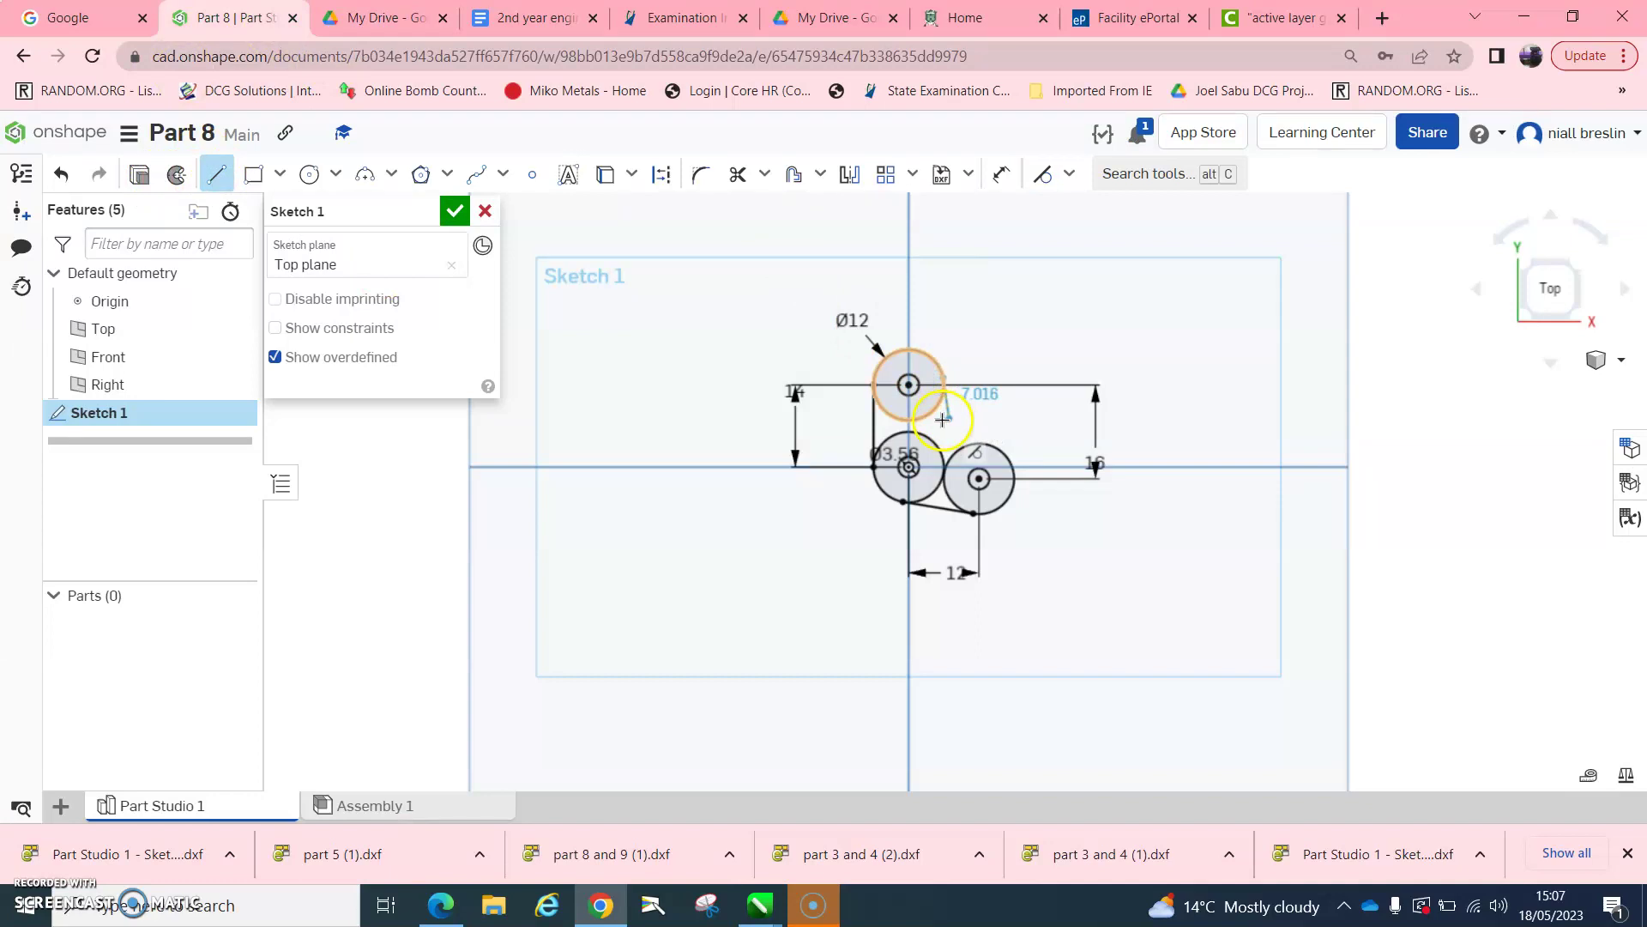
{"action": "left_click", "coordinate": [943, 421]}
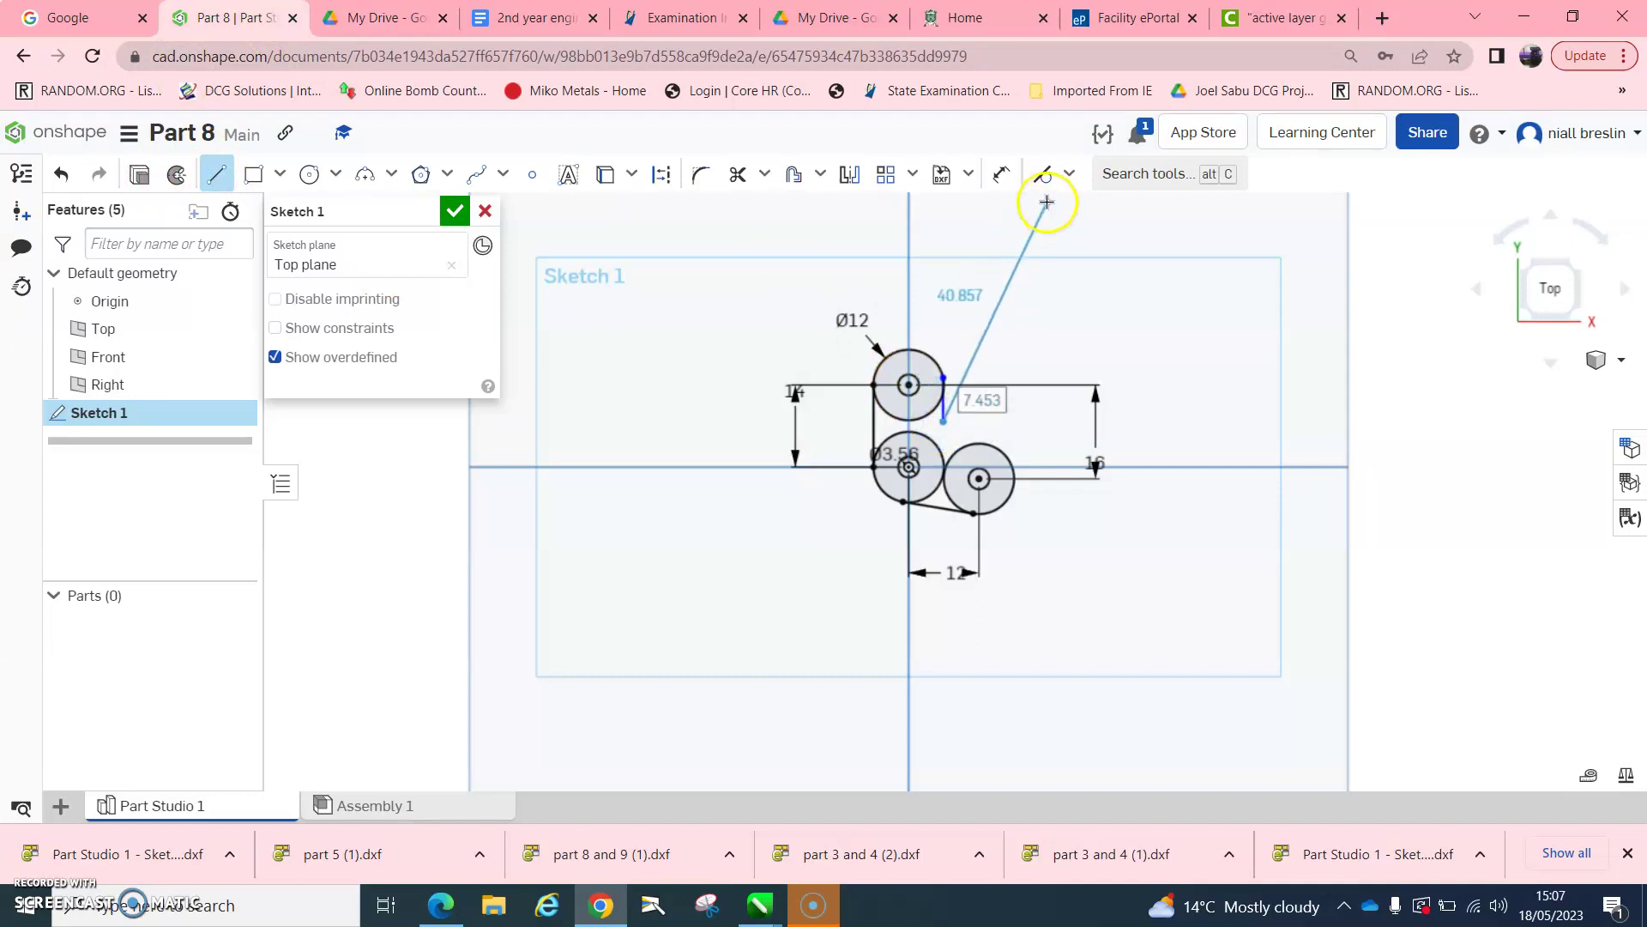
{"action": "left_click", "coordinate": [1043, 174]}
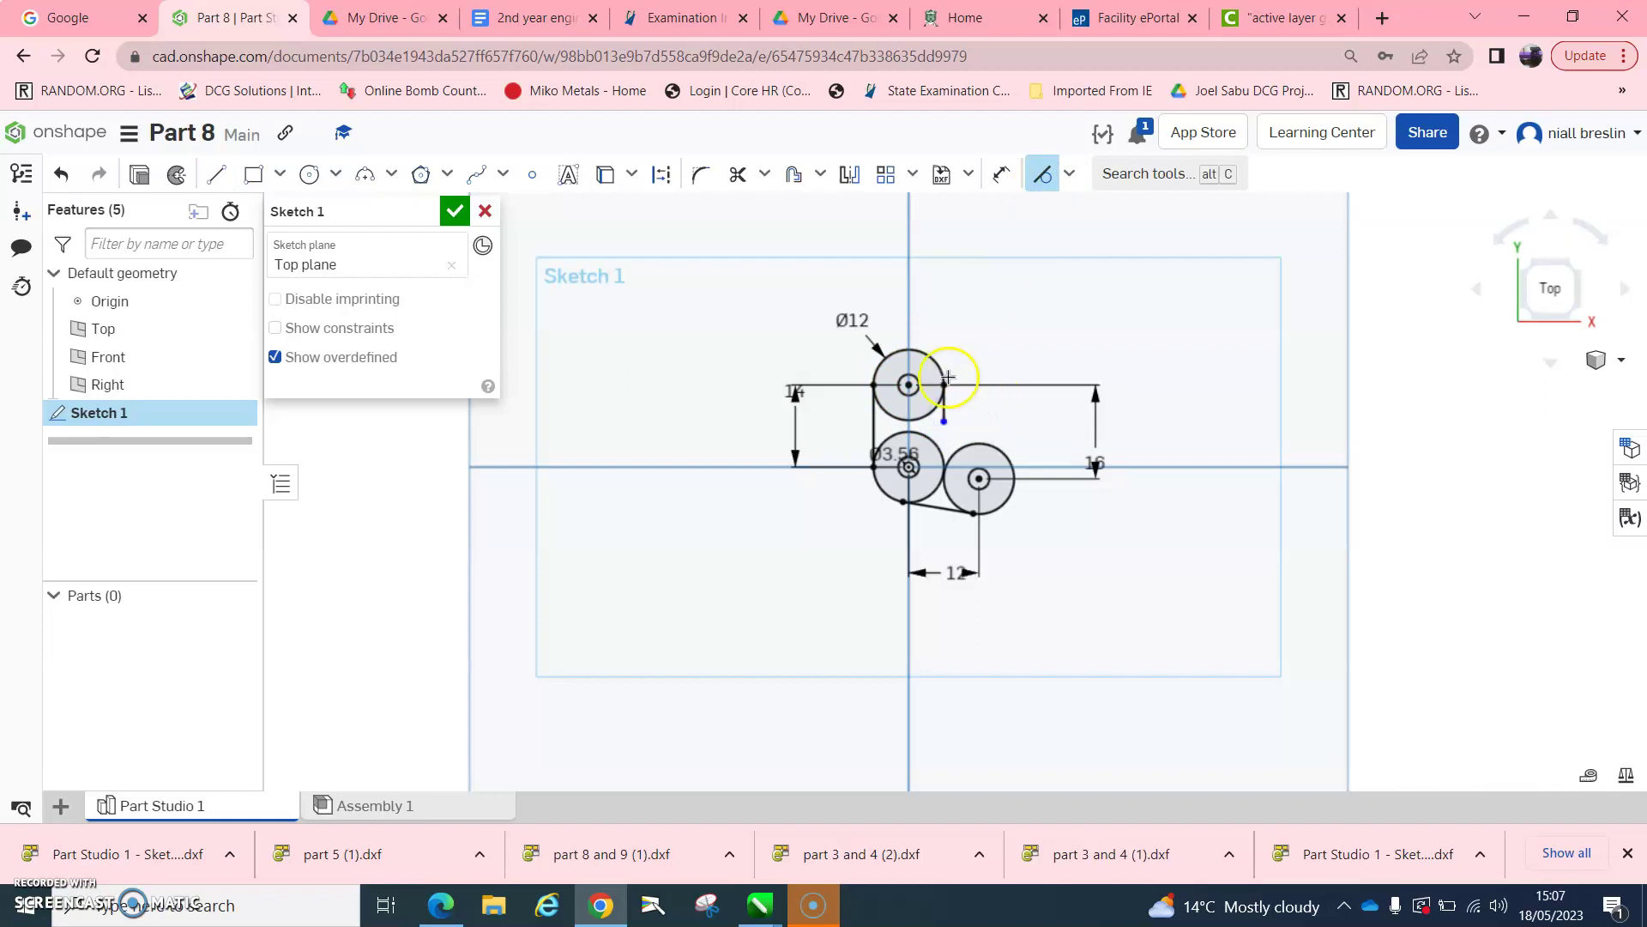
{"action": "key", "text": "u"}
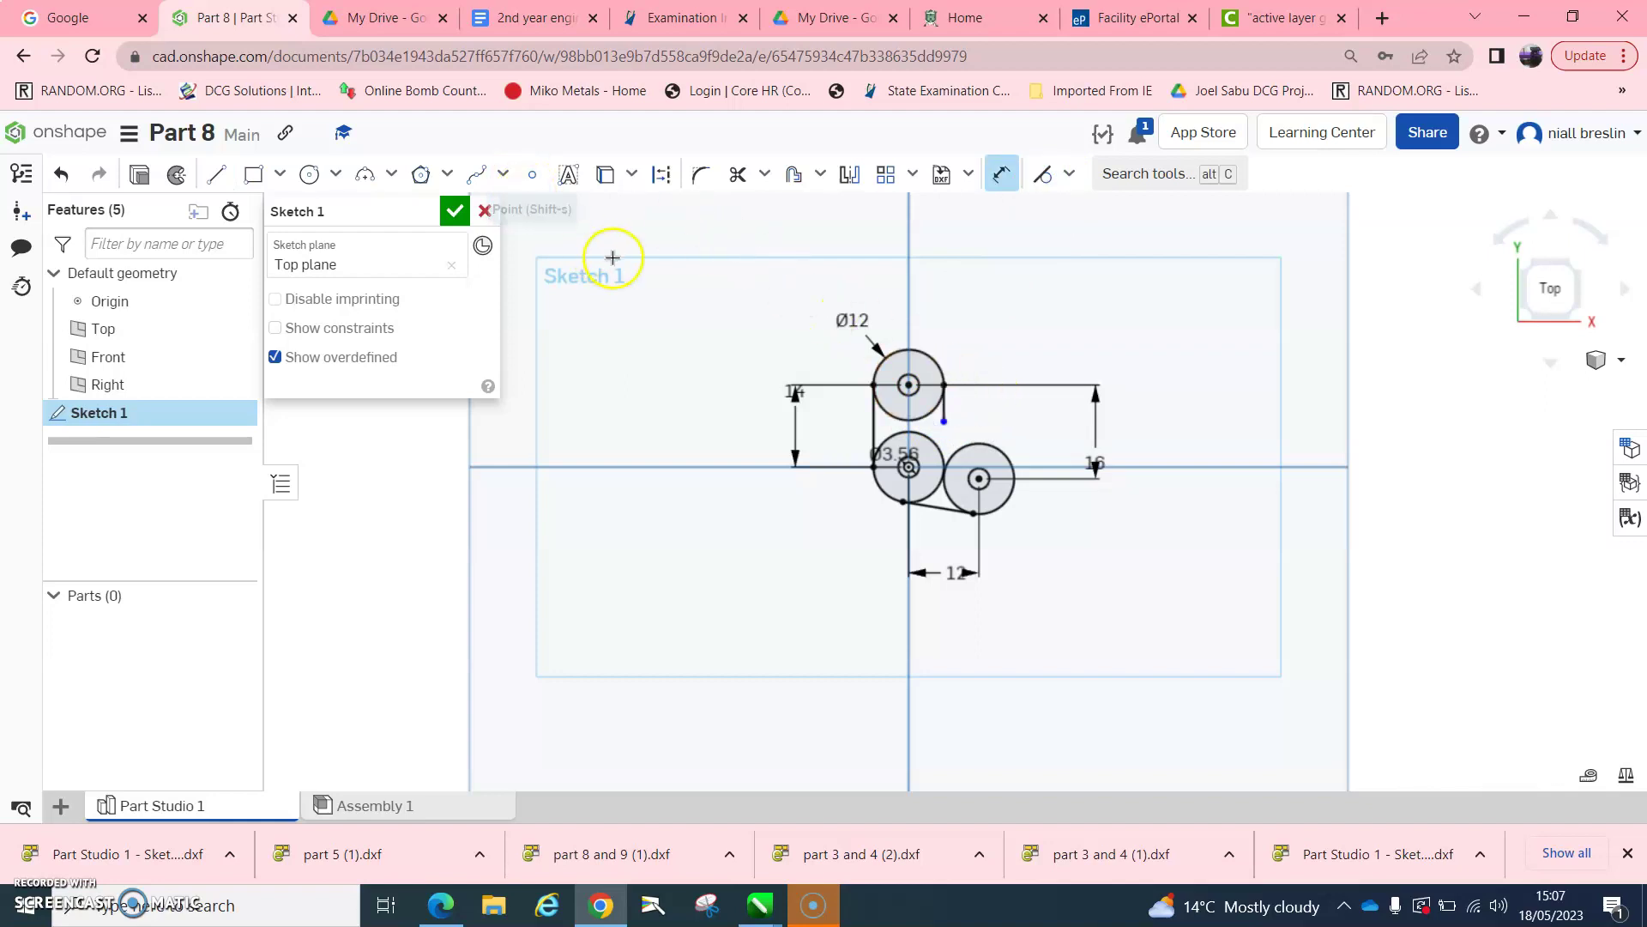
{"action": "left_click", "coordinate": [946, 409]}
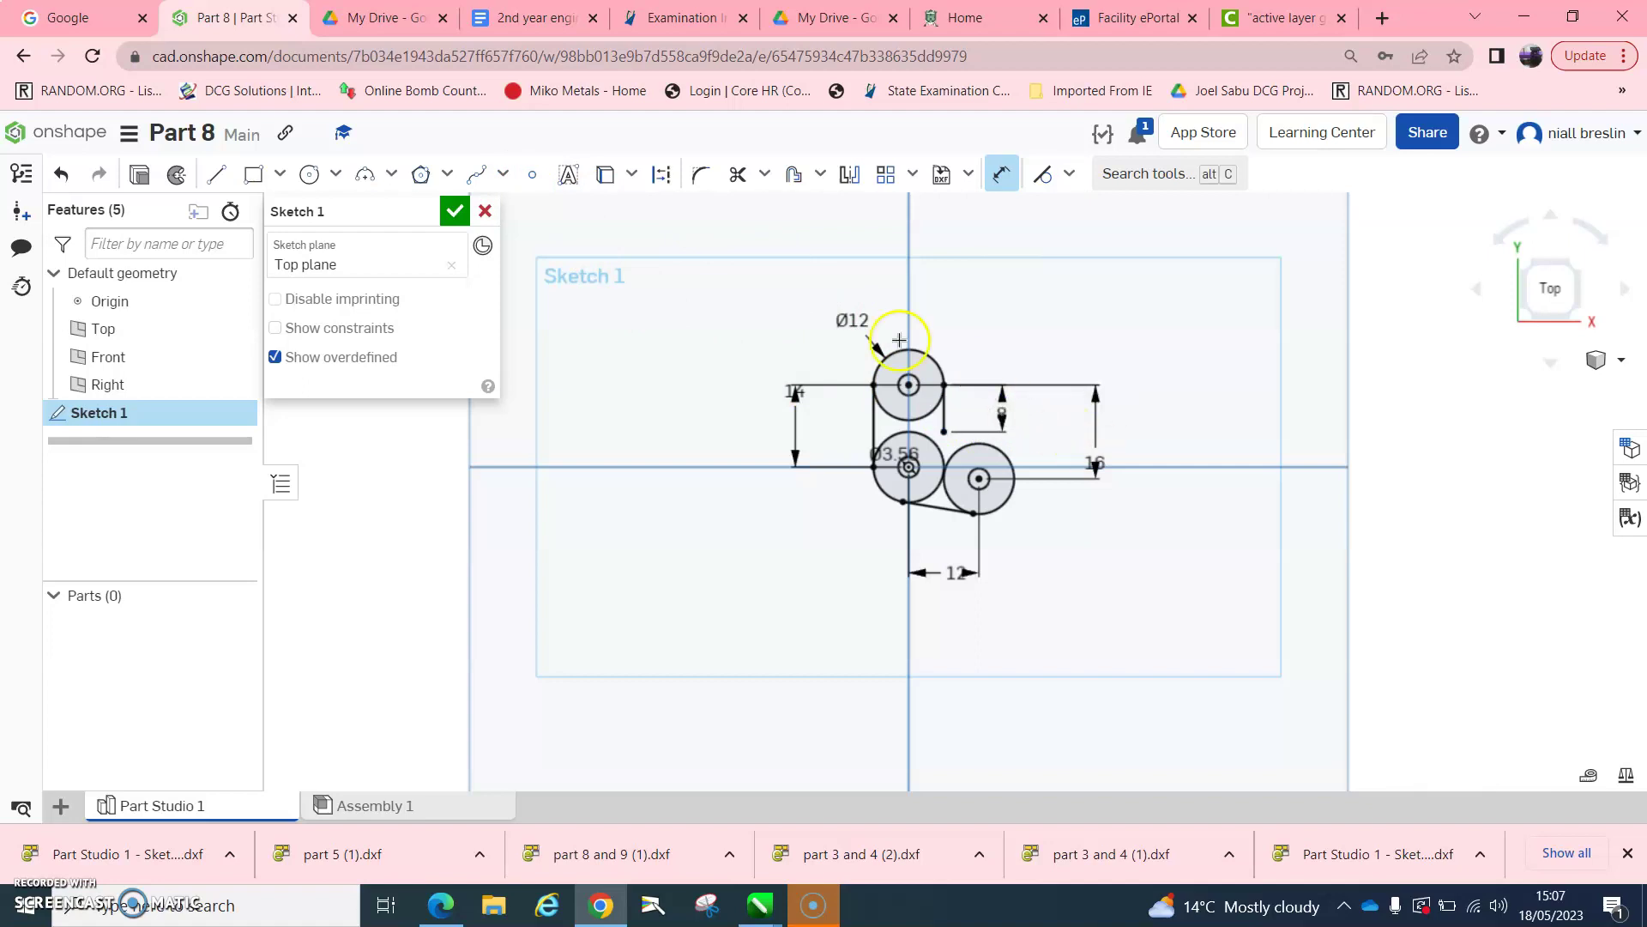
- Join the short line's lower end to the right circle with a slanted line, undoing a failed tangency
{"action": "left_click", "coordinate": [217, 175]}
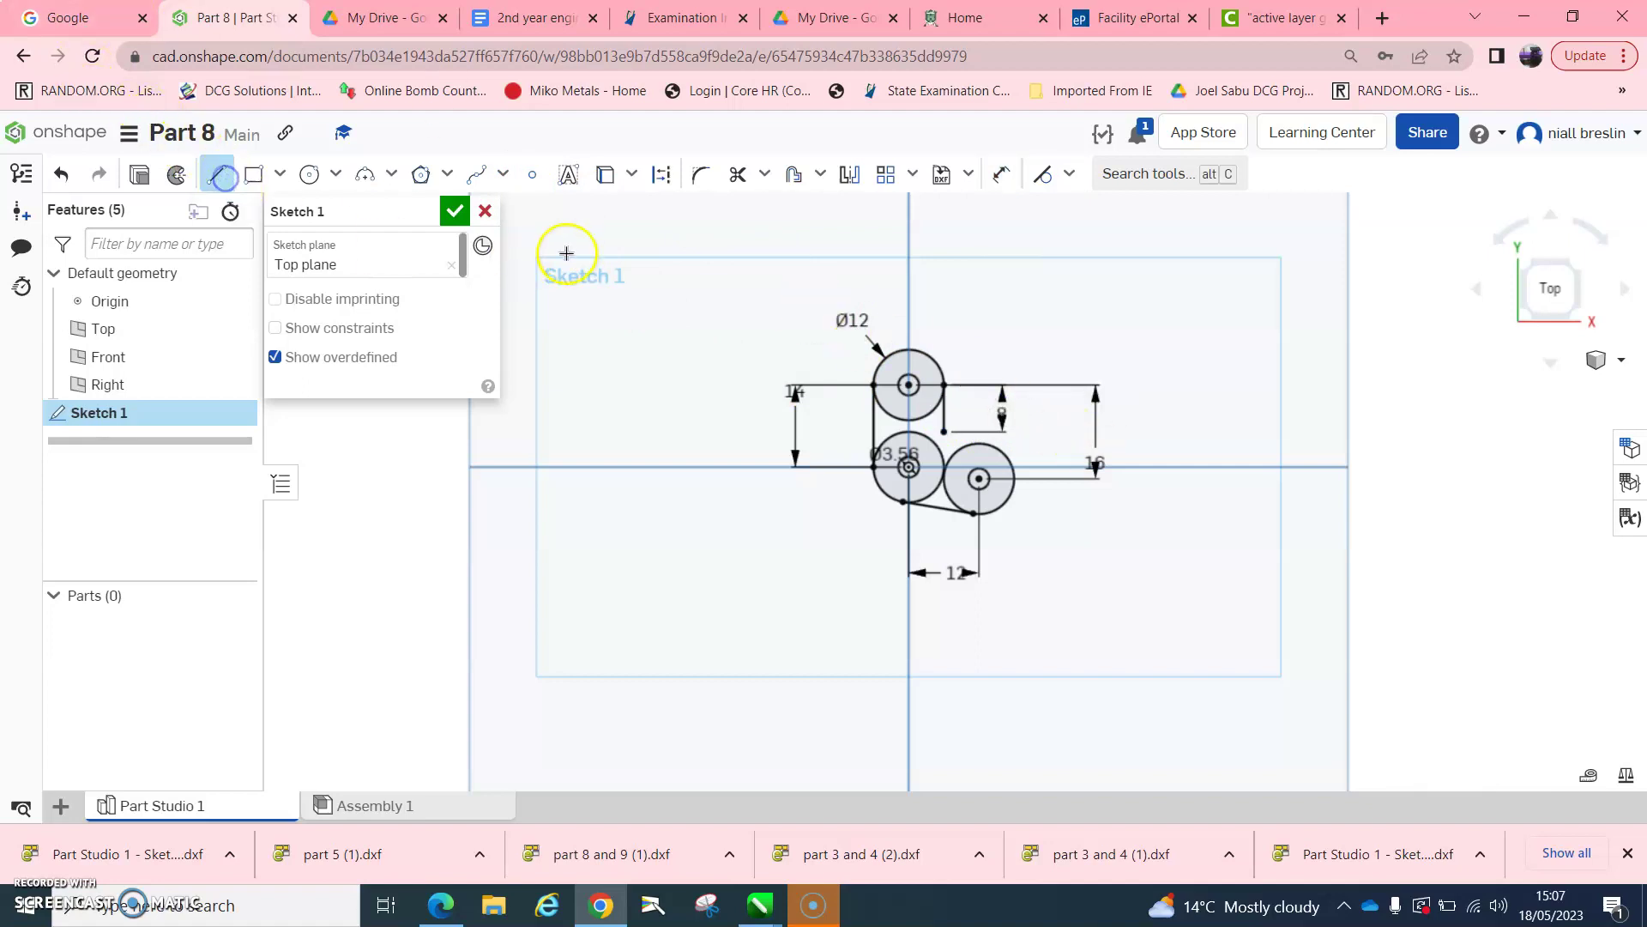
{"action": "left_click", "coordinate": [944, 431]}
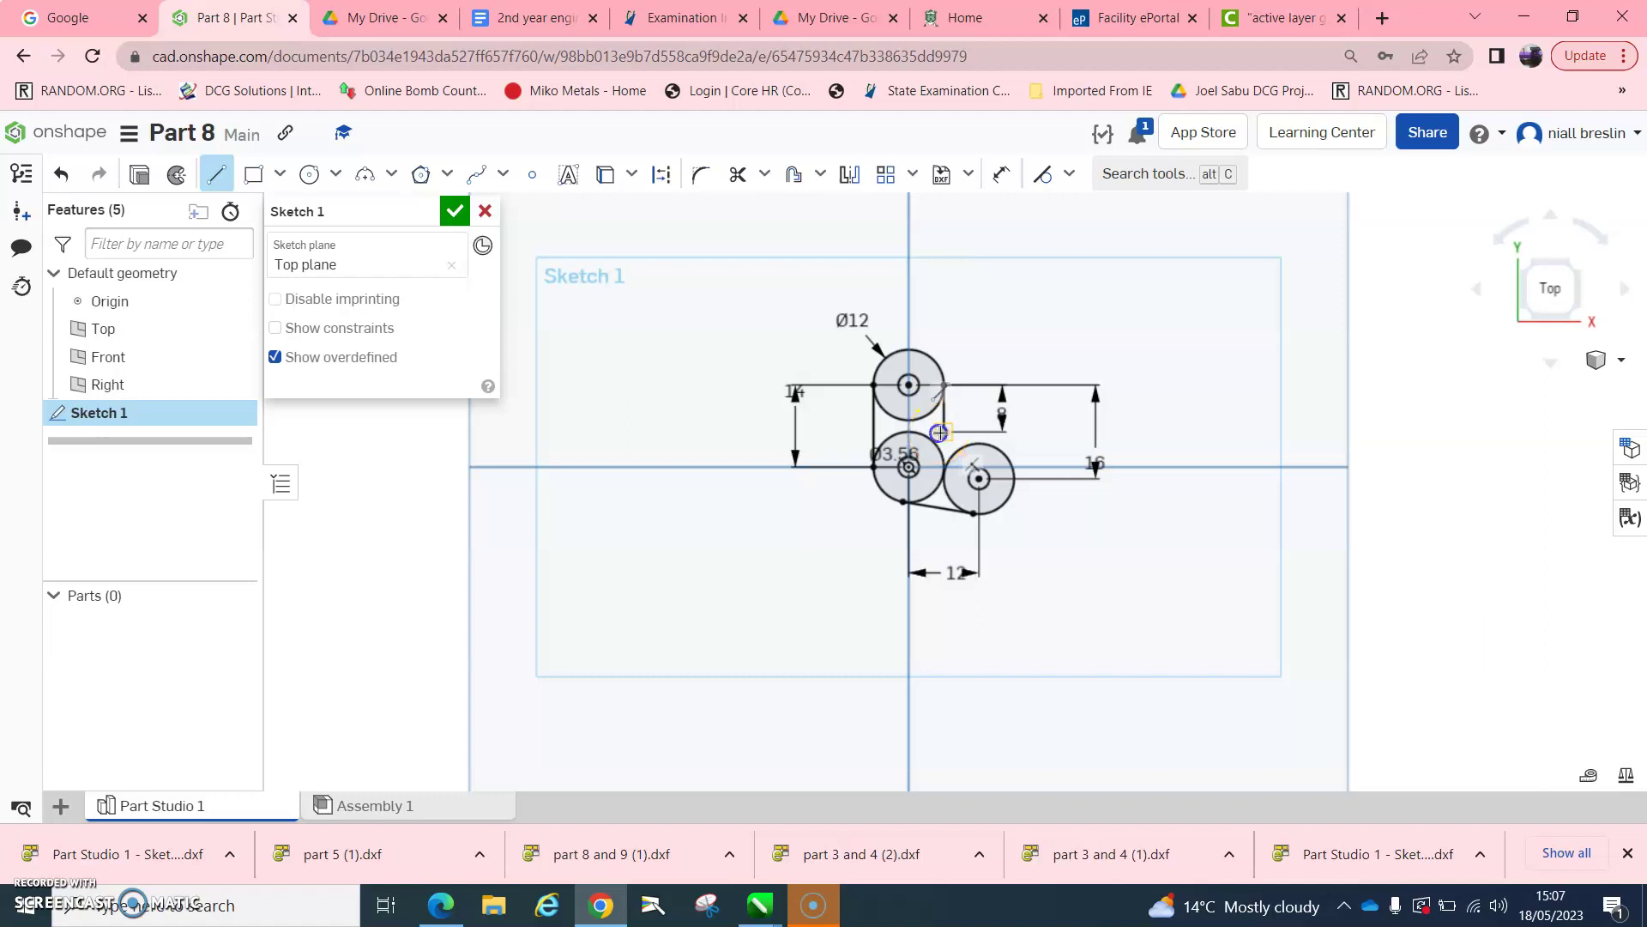
{"action": "left_click", "coordinate": [989, 443]}
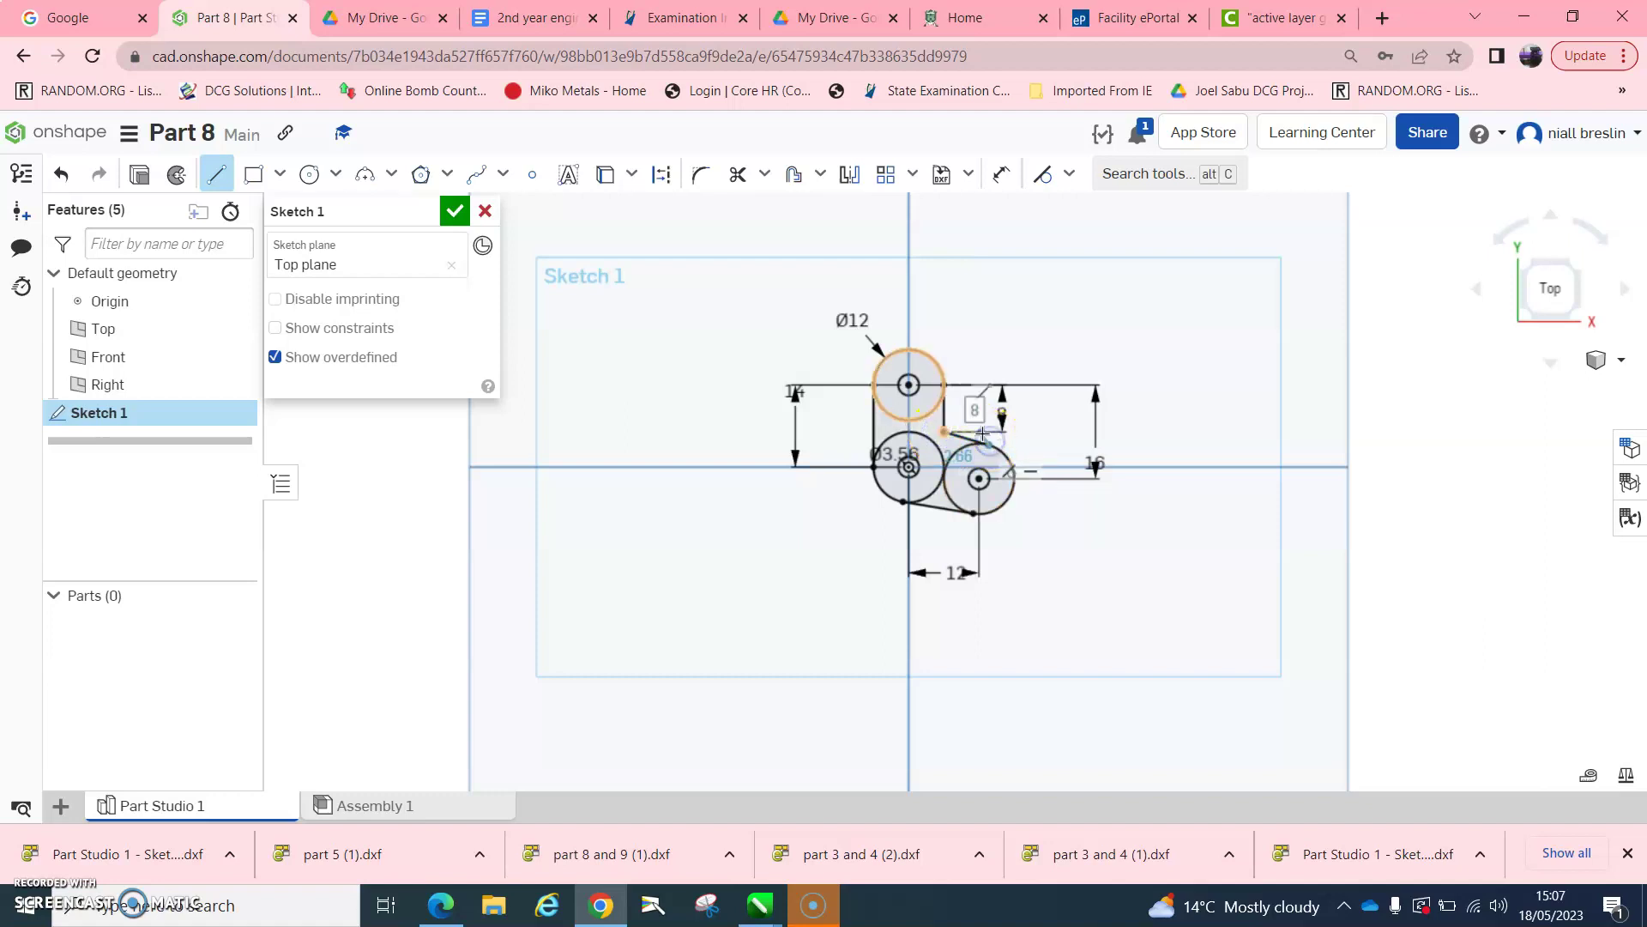
{"action": "left_click", "coordinate": [1045, 184]}
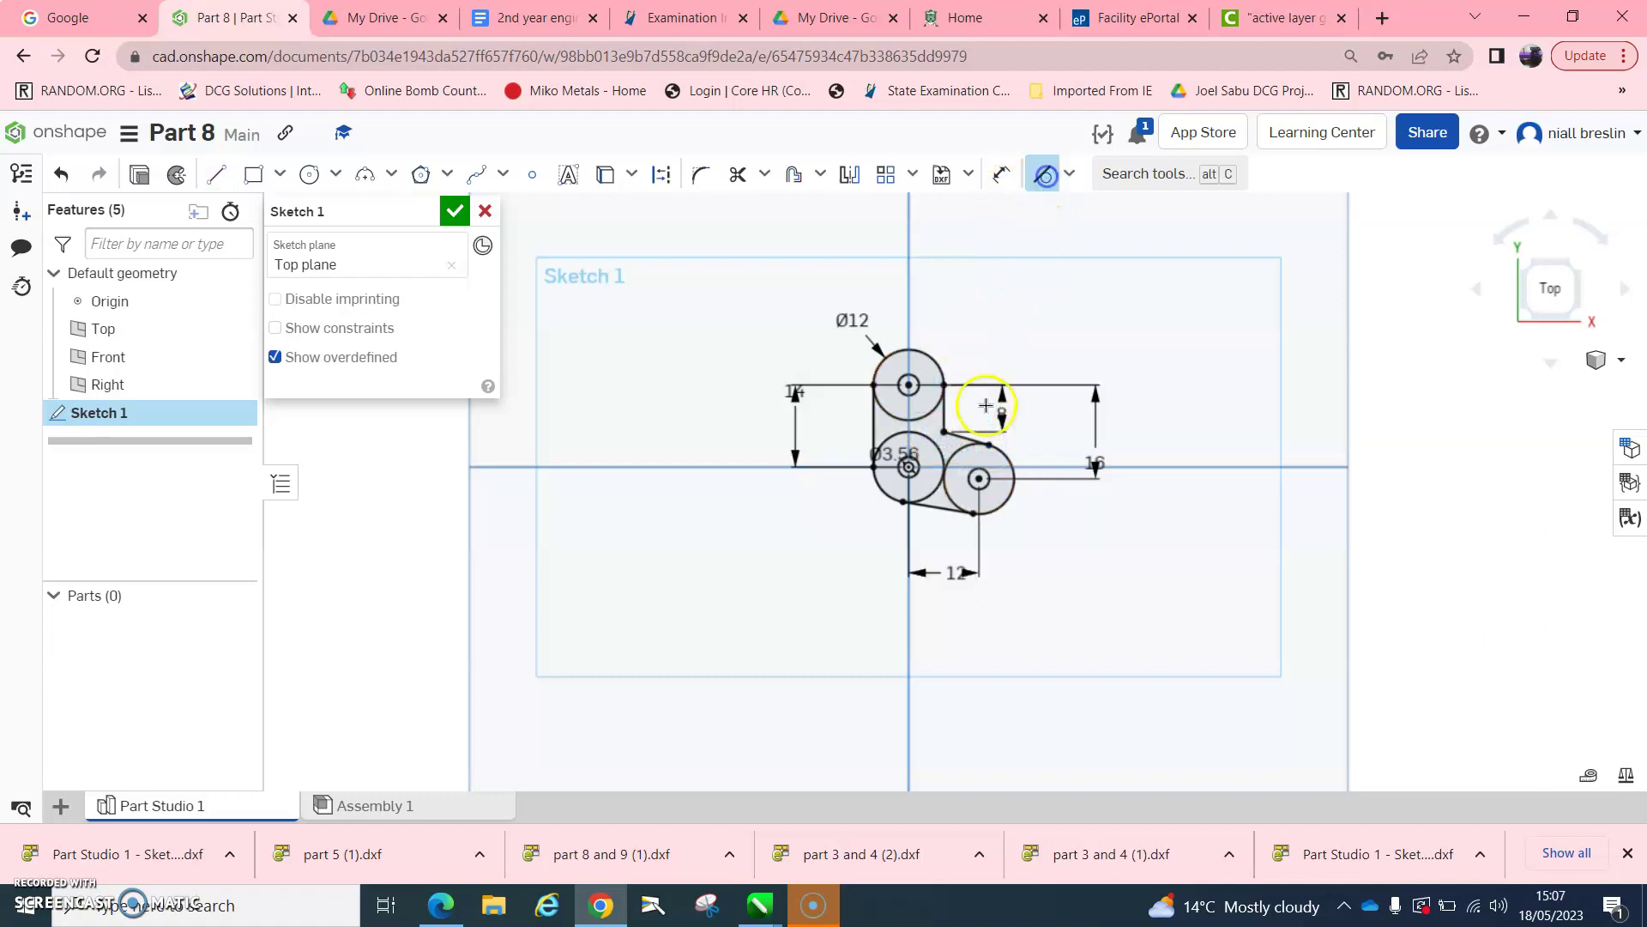
{"action": "left_click", "coordinate": [1004, 454]}
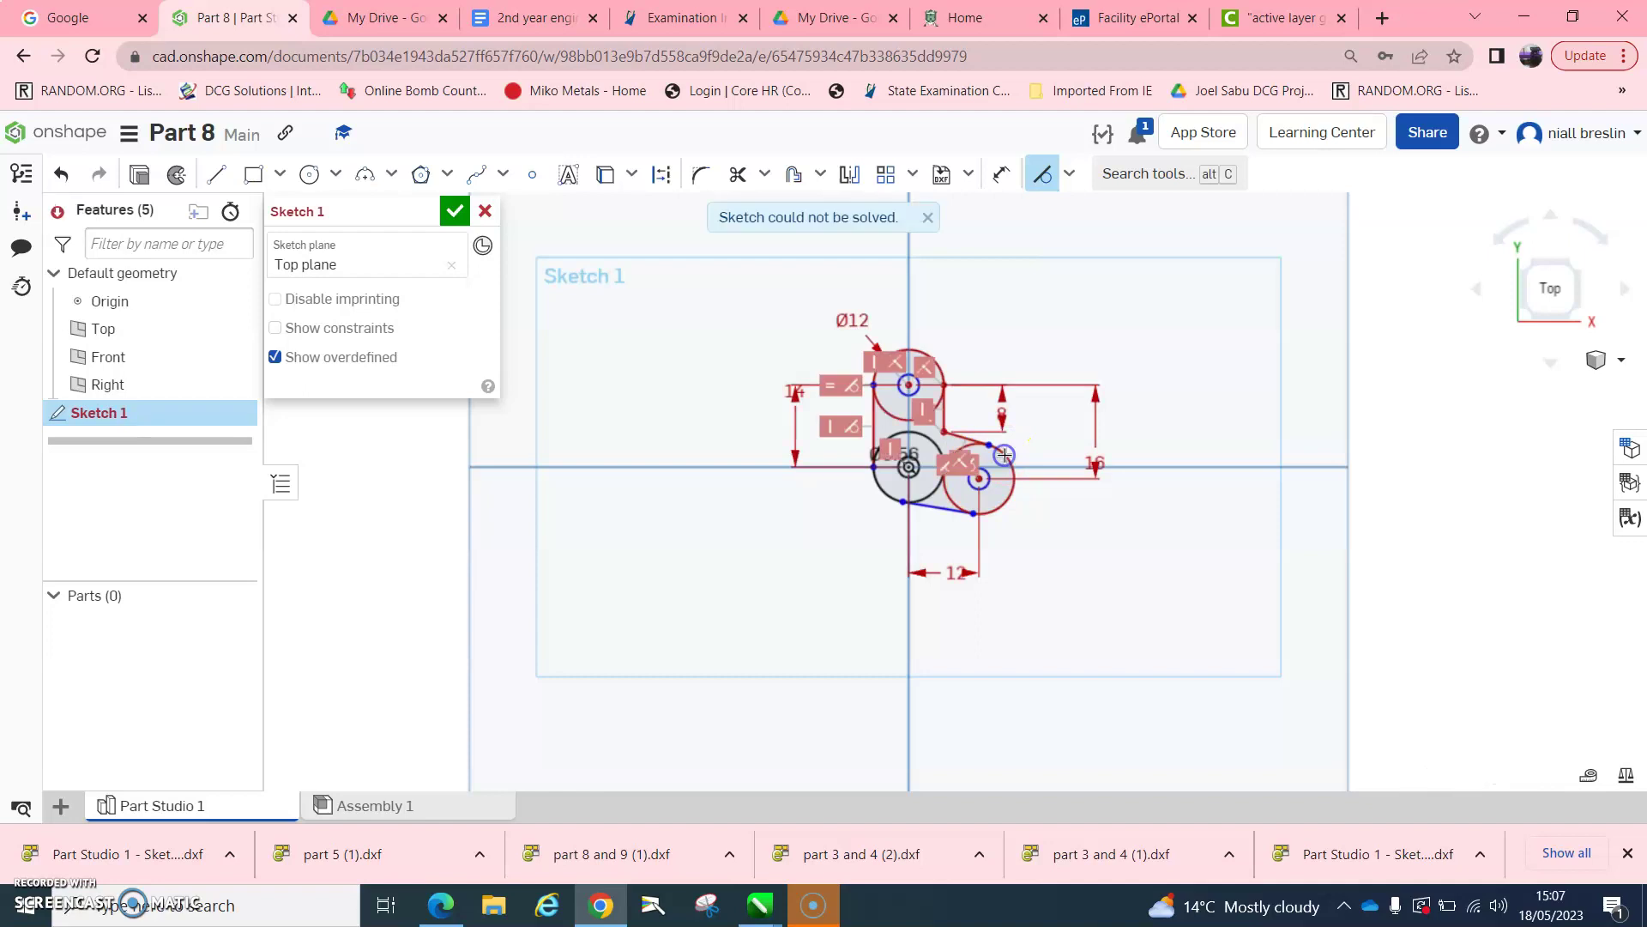
{"action": "left_click", "coordinate": [61, 174]}
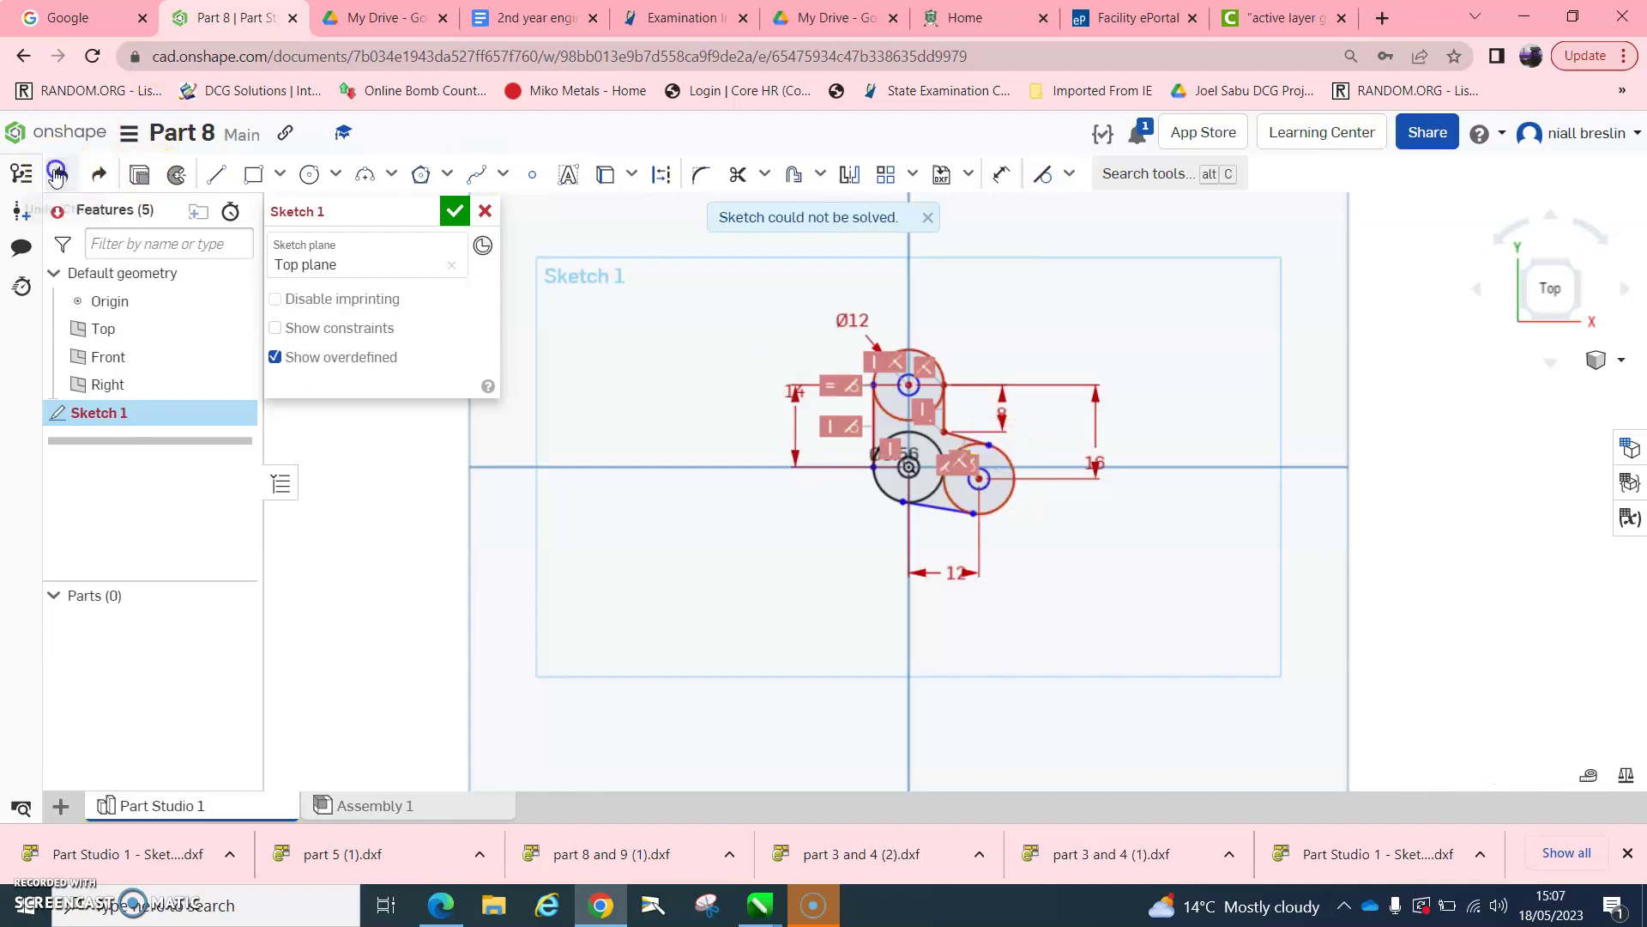
{"action": "left_click", "coordinate": [956, 434]}
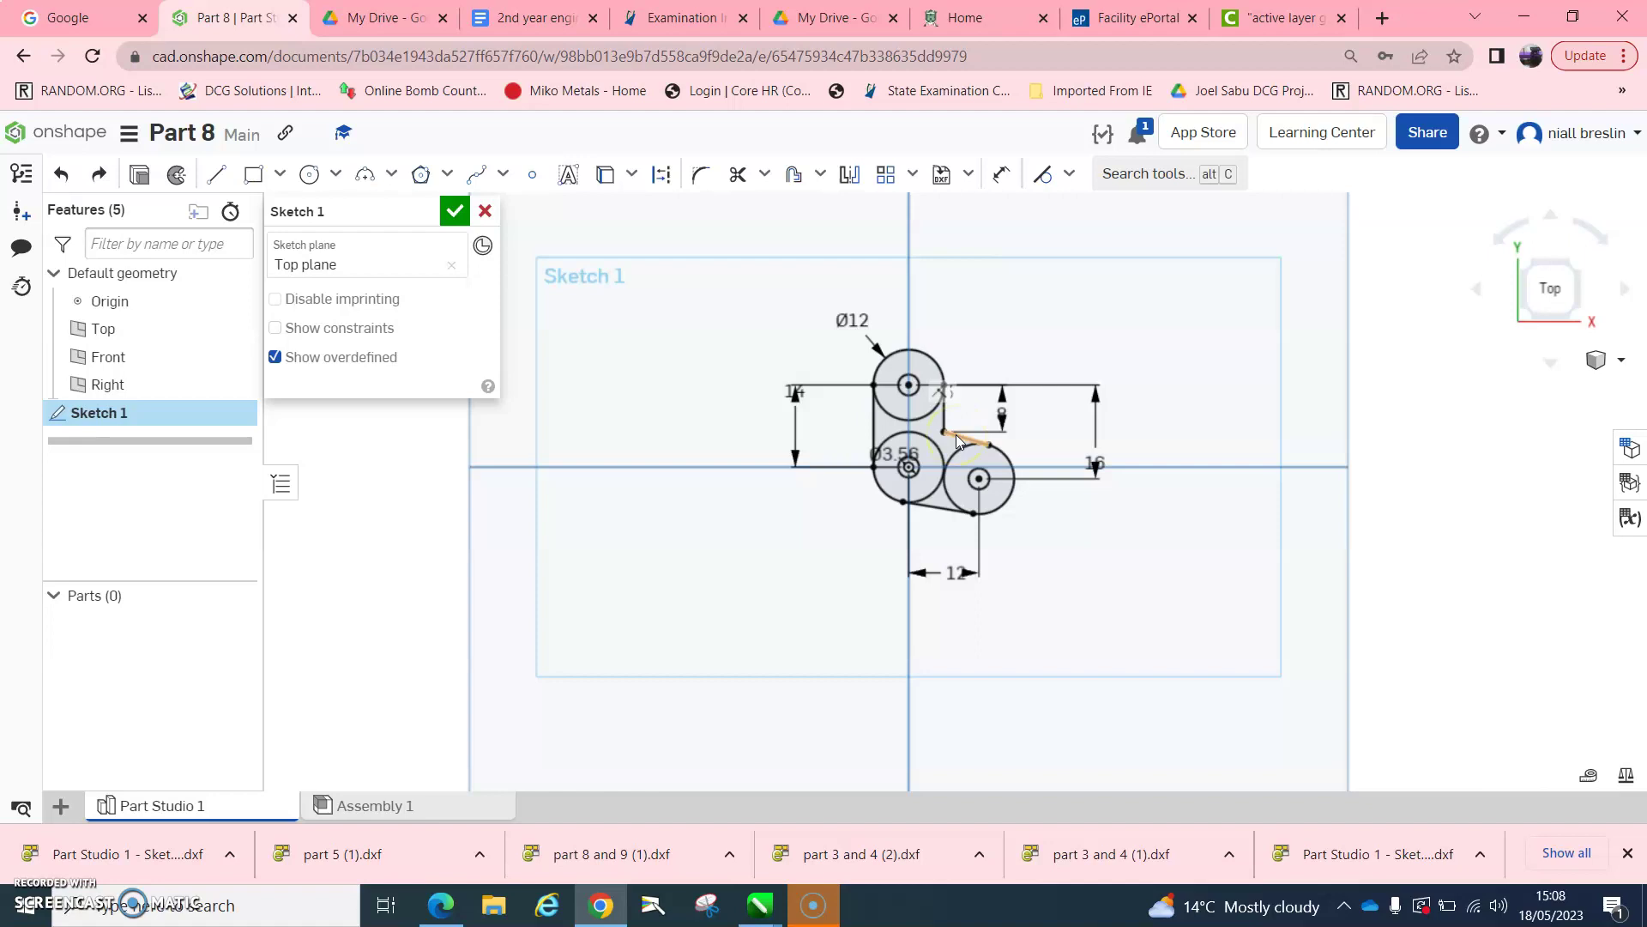
{"action": "scroll", "coordinate": [988, 451], "scroll_direction": "up", "scroll_amount": 5}
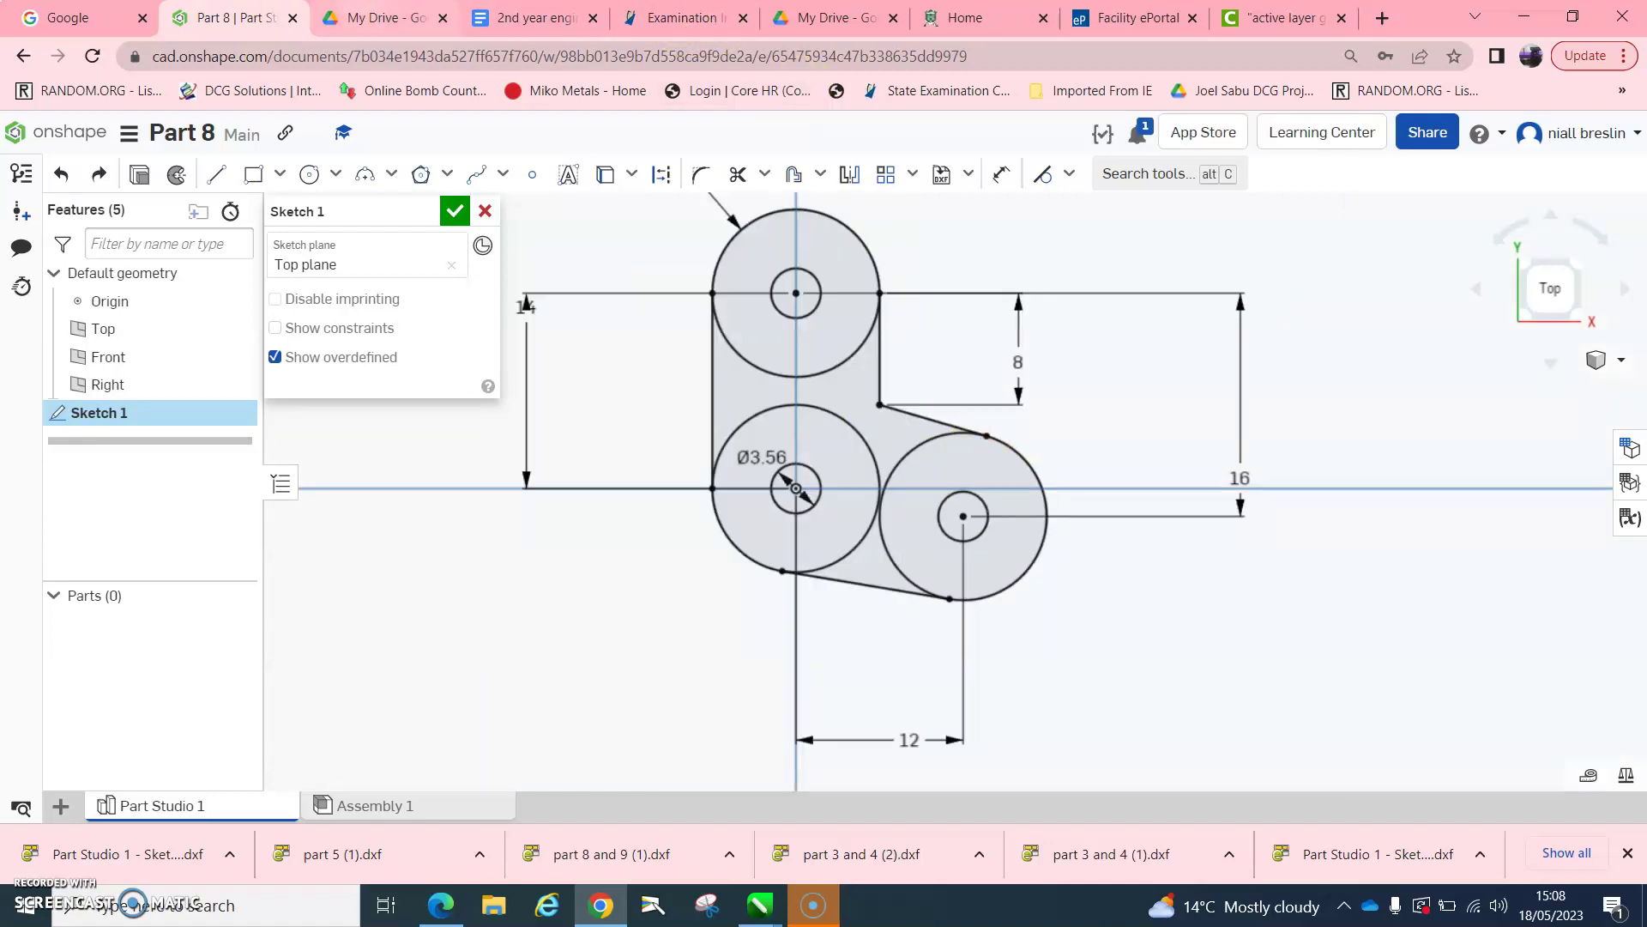
- Trim the inner arcs of the top, left and right circles into one continuous outline
{"action": "left_click", "coordinate": [386, 17]}
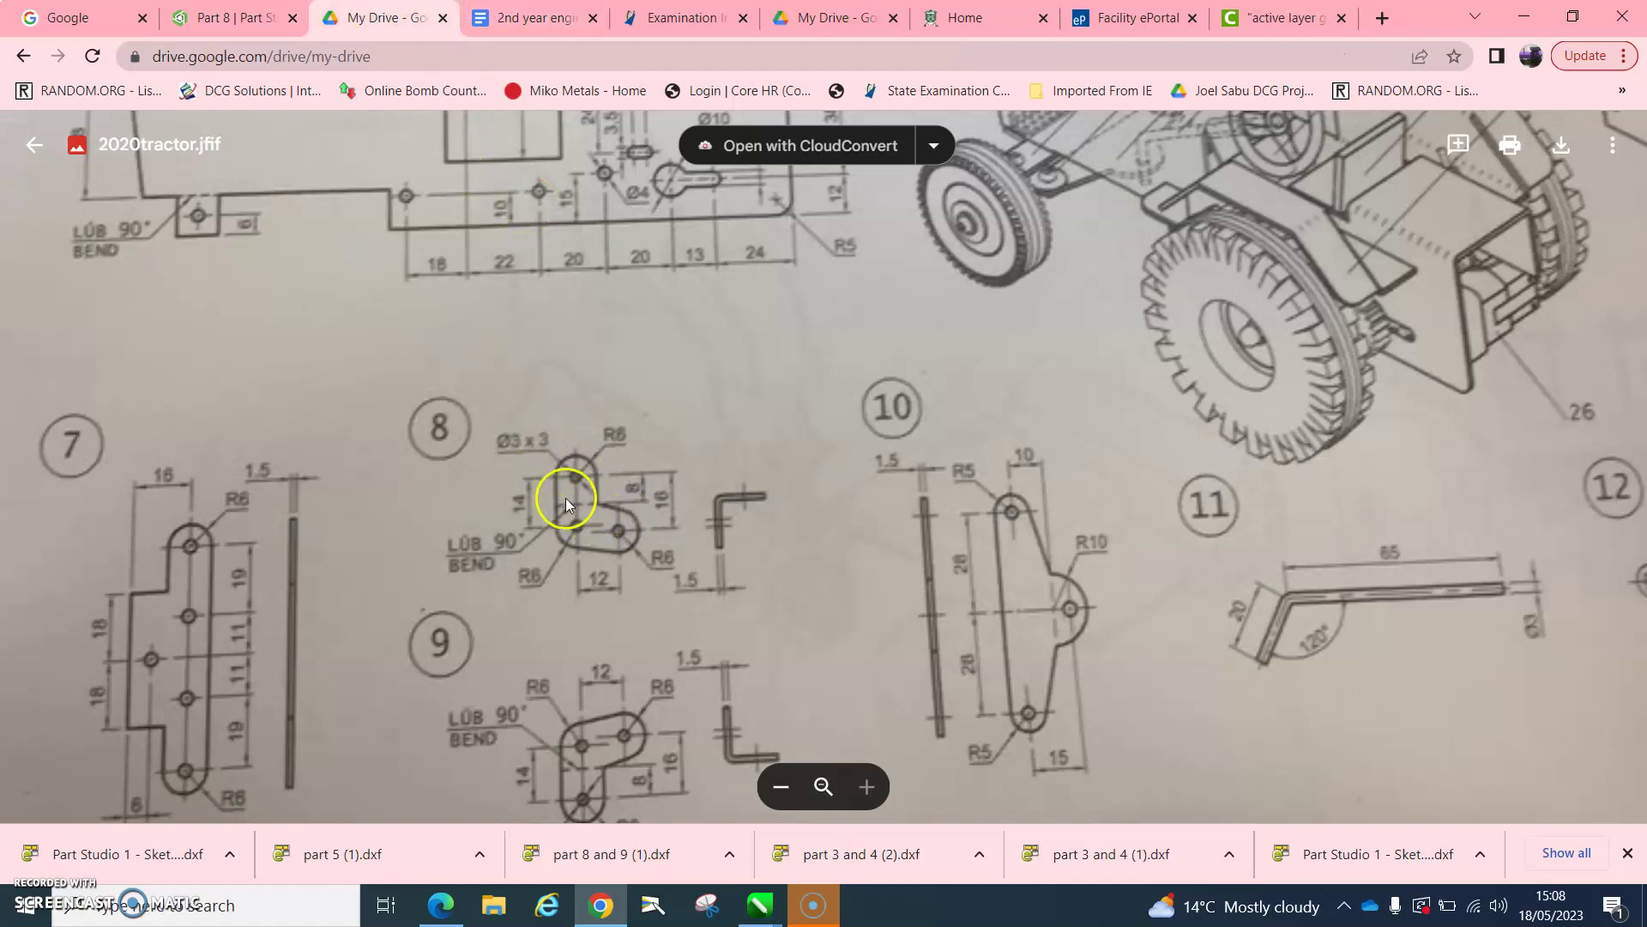
{"action": "left_click", "coordinate": [227, 17]}
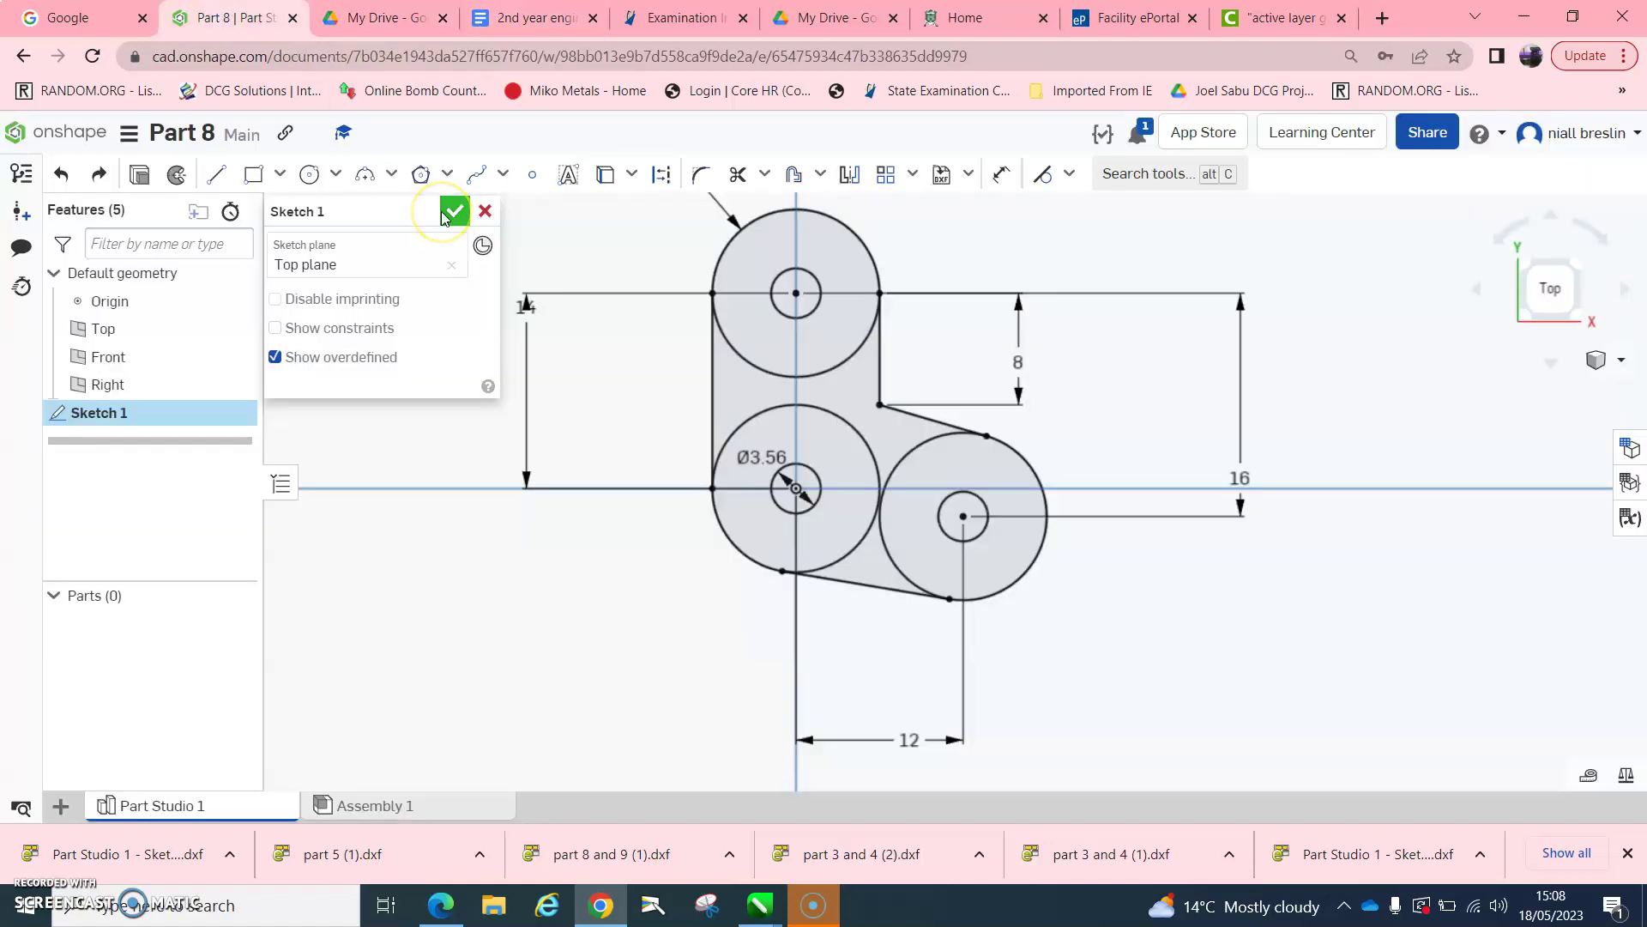
{"action": "key", "text": "m"}
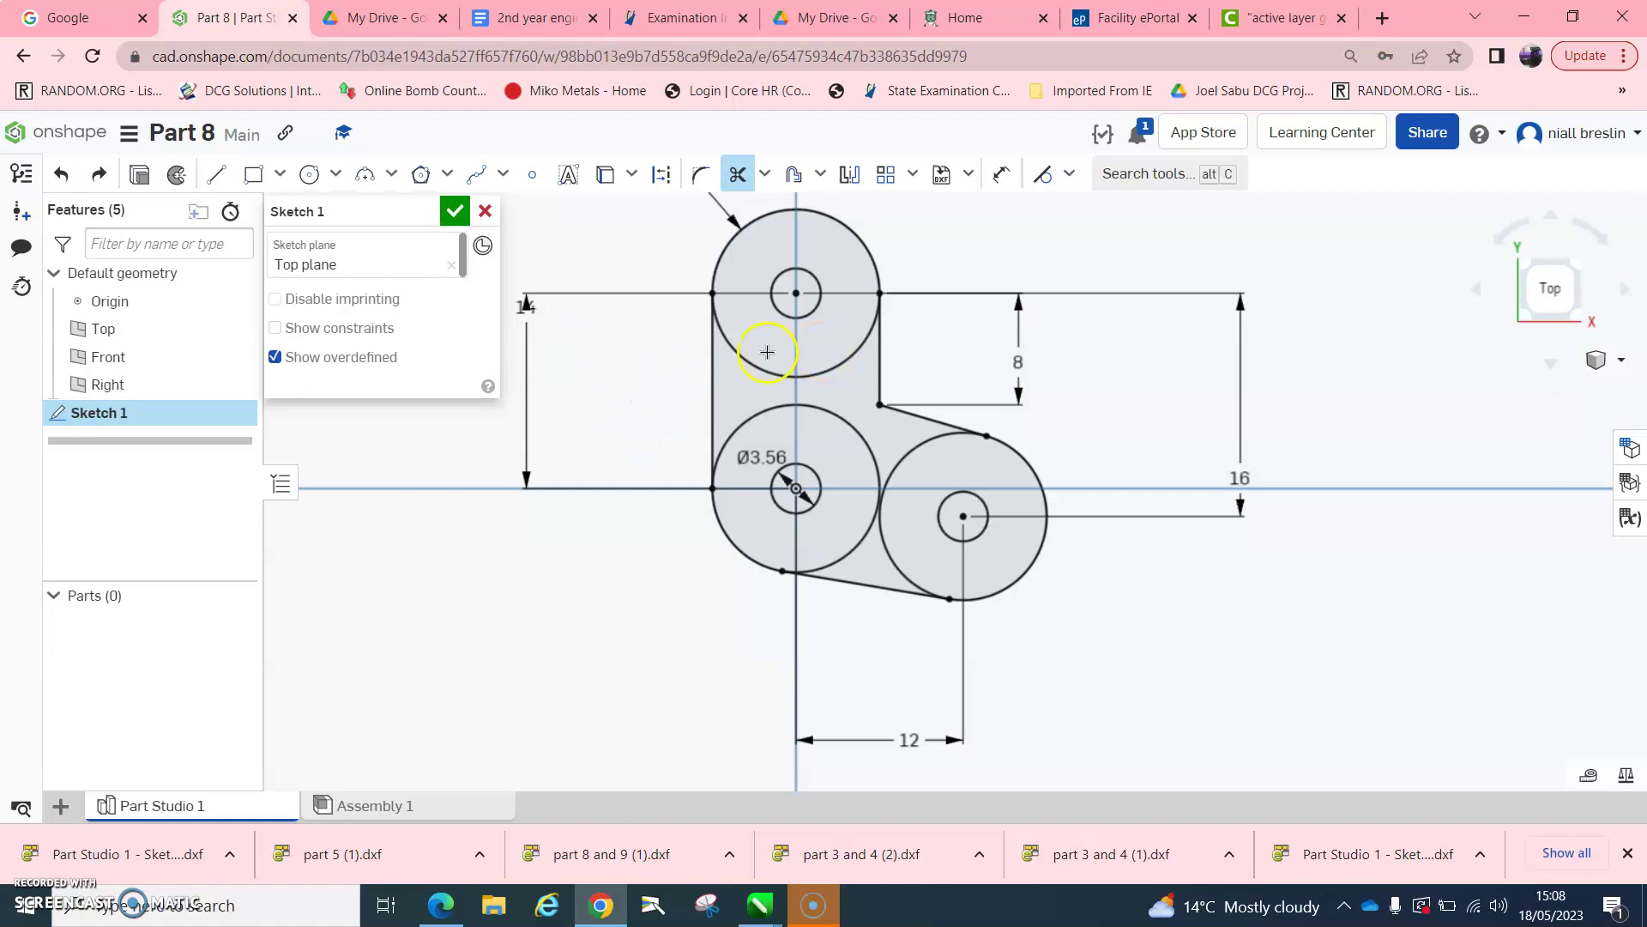
{"action": "left_click_drag", "start_coordinate": [767, 352], "coordinate": [743, 367]}
{"action": "left_click", "coordinate": [747, 377]}
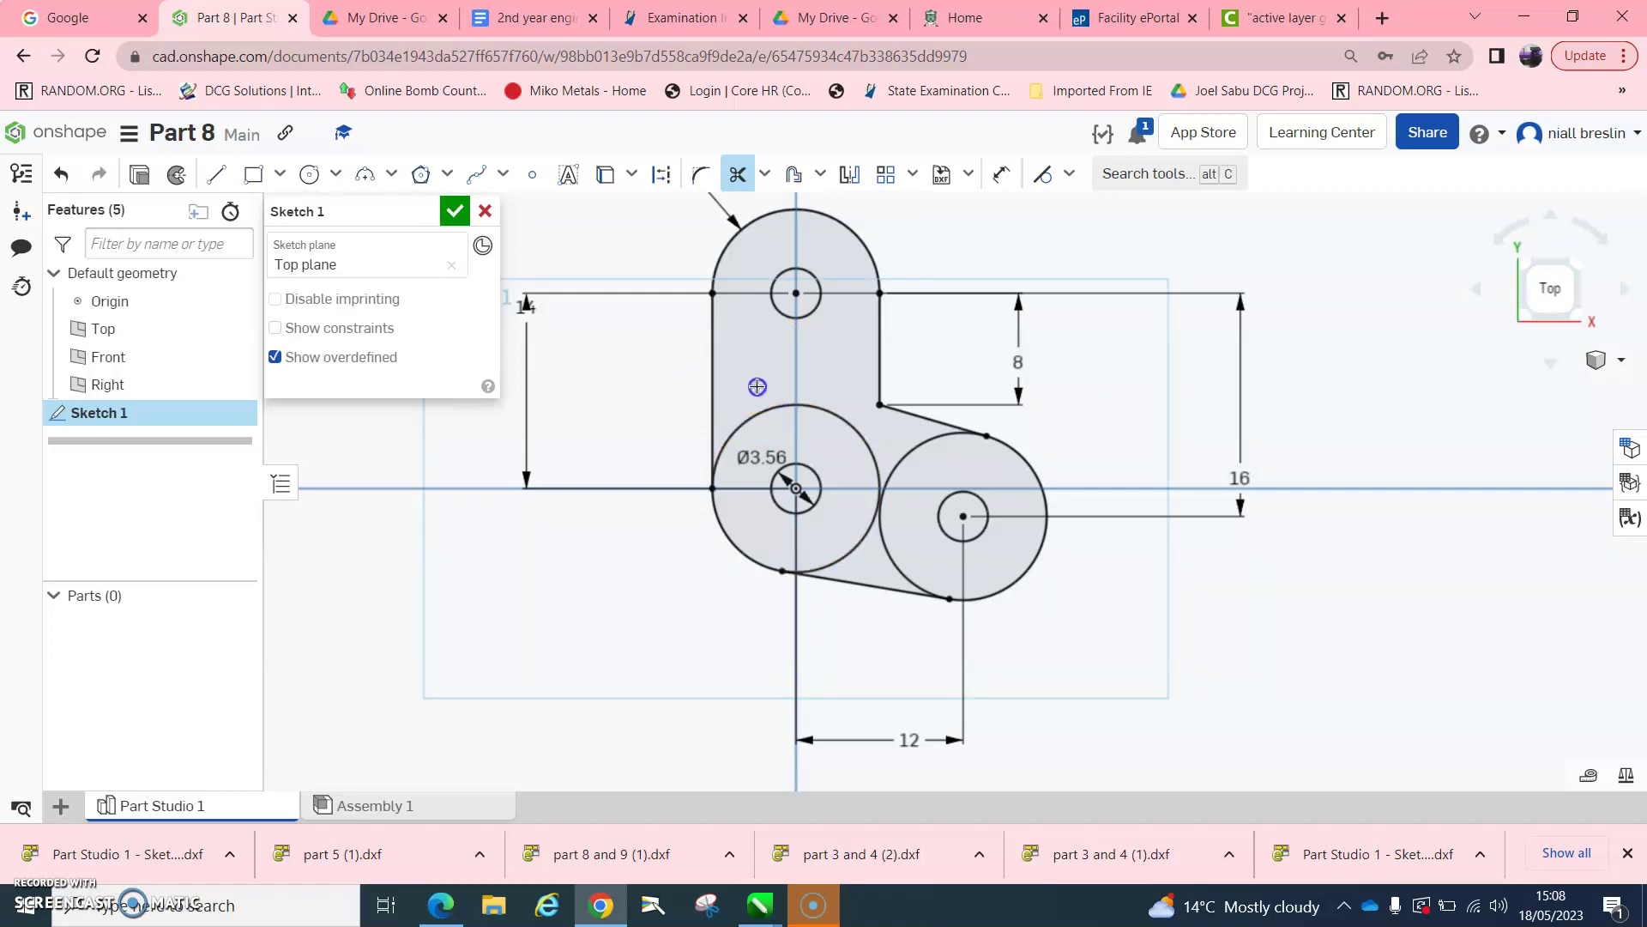
{"action": "left_click_drag", "start_coordinate": [757, 412], "coordinate": [759, 419]}
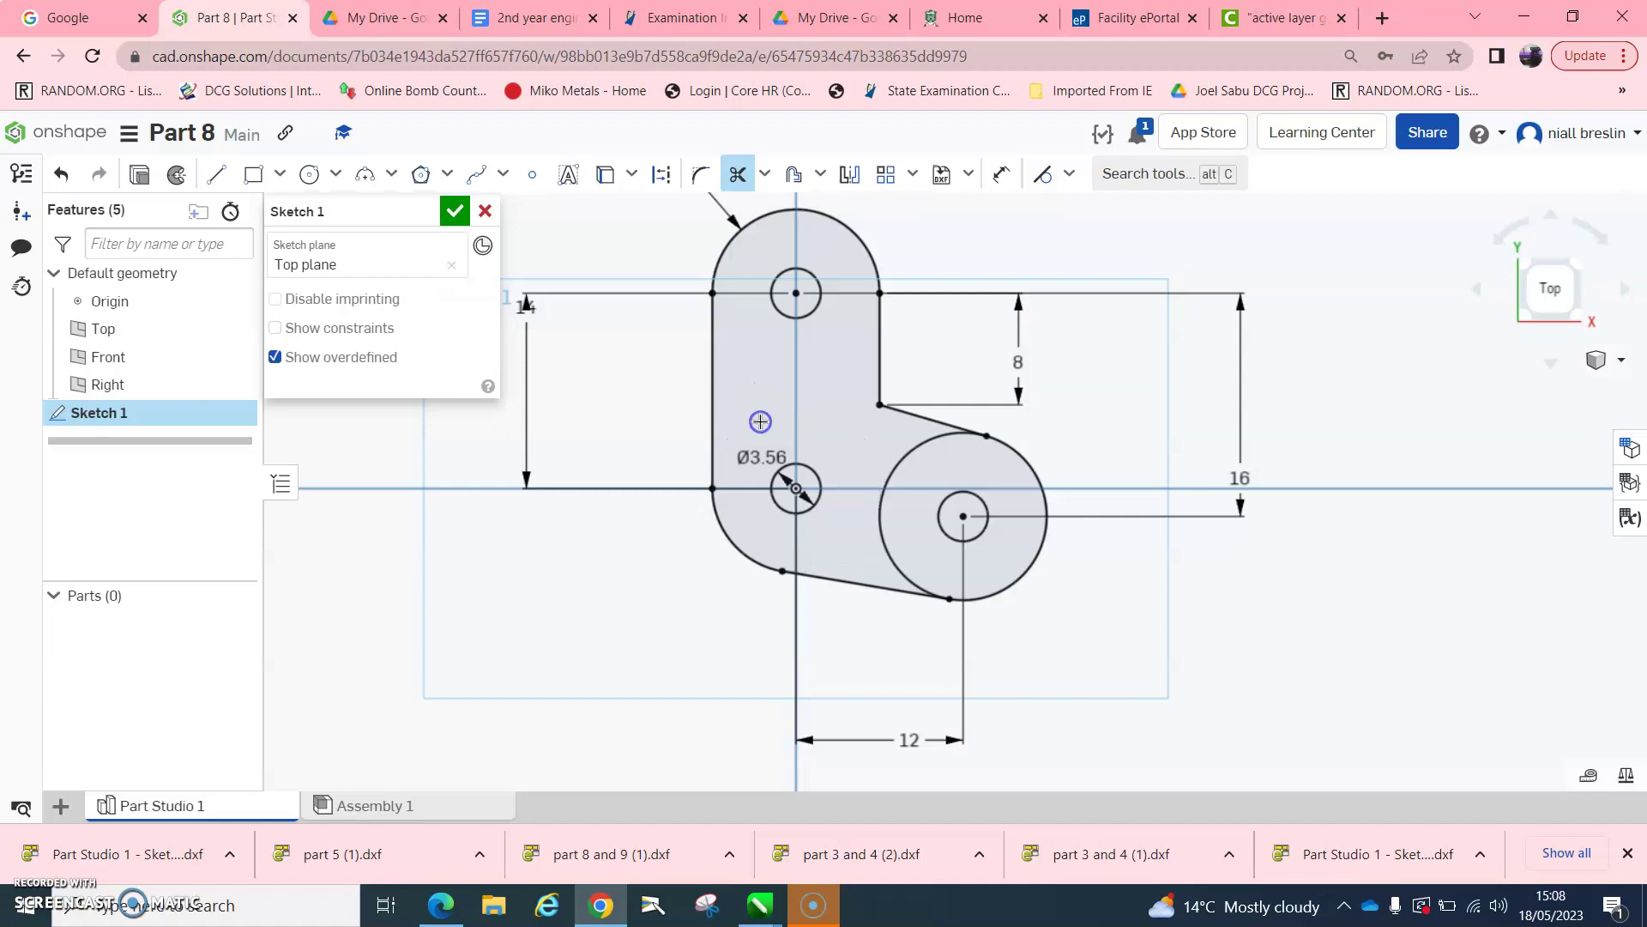
{"action": "left_click", "coordinate": [902, 453]}
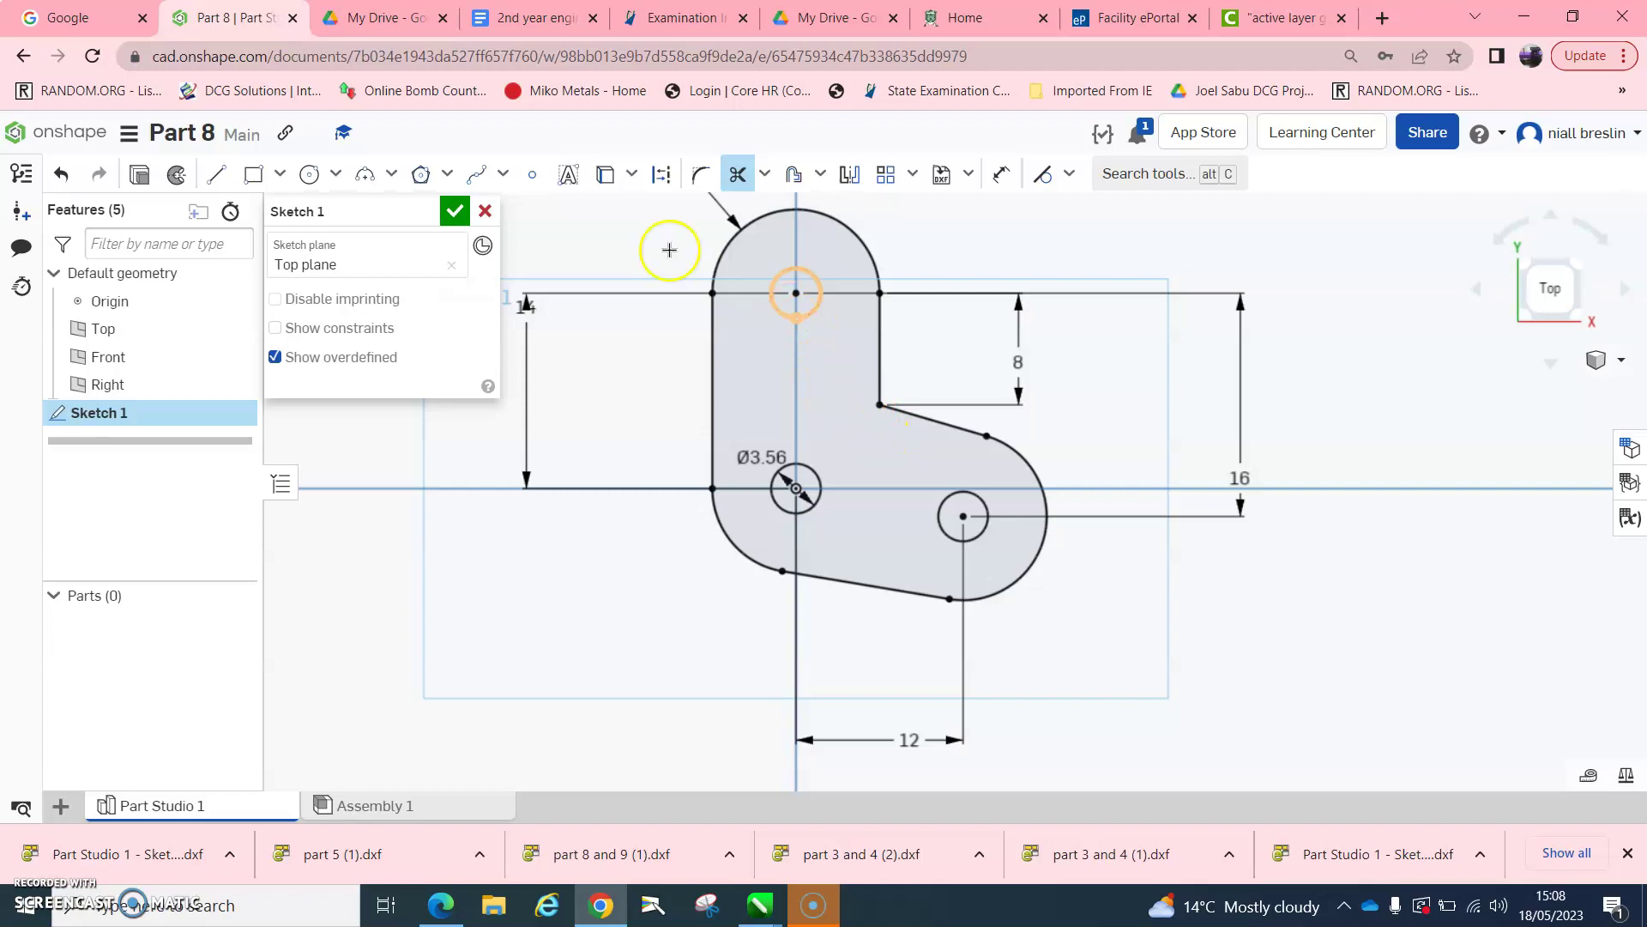
{"action": "left_click", "coordinate": [382, 18]}
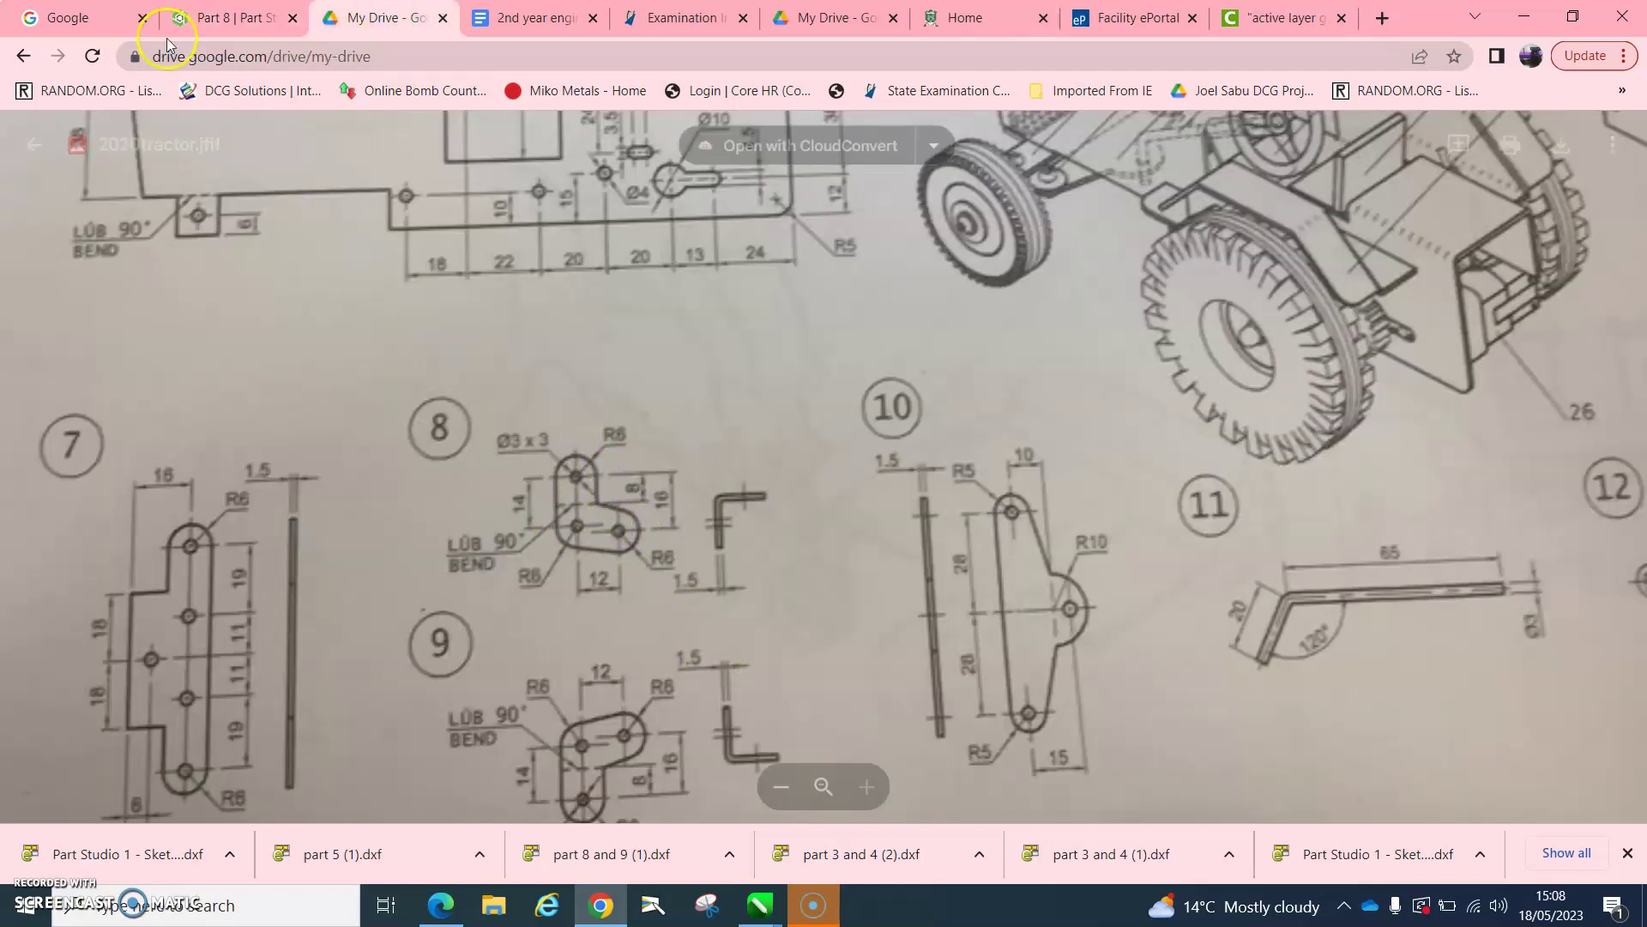
- Draw a horizontal centre line through the top hole and begin a vertical one
{"action": "left_click", "coordinate": [227, 17]}
{"action": "left_click", "coordinate": [220, 175]}
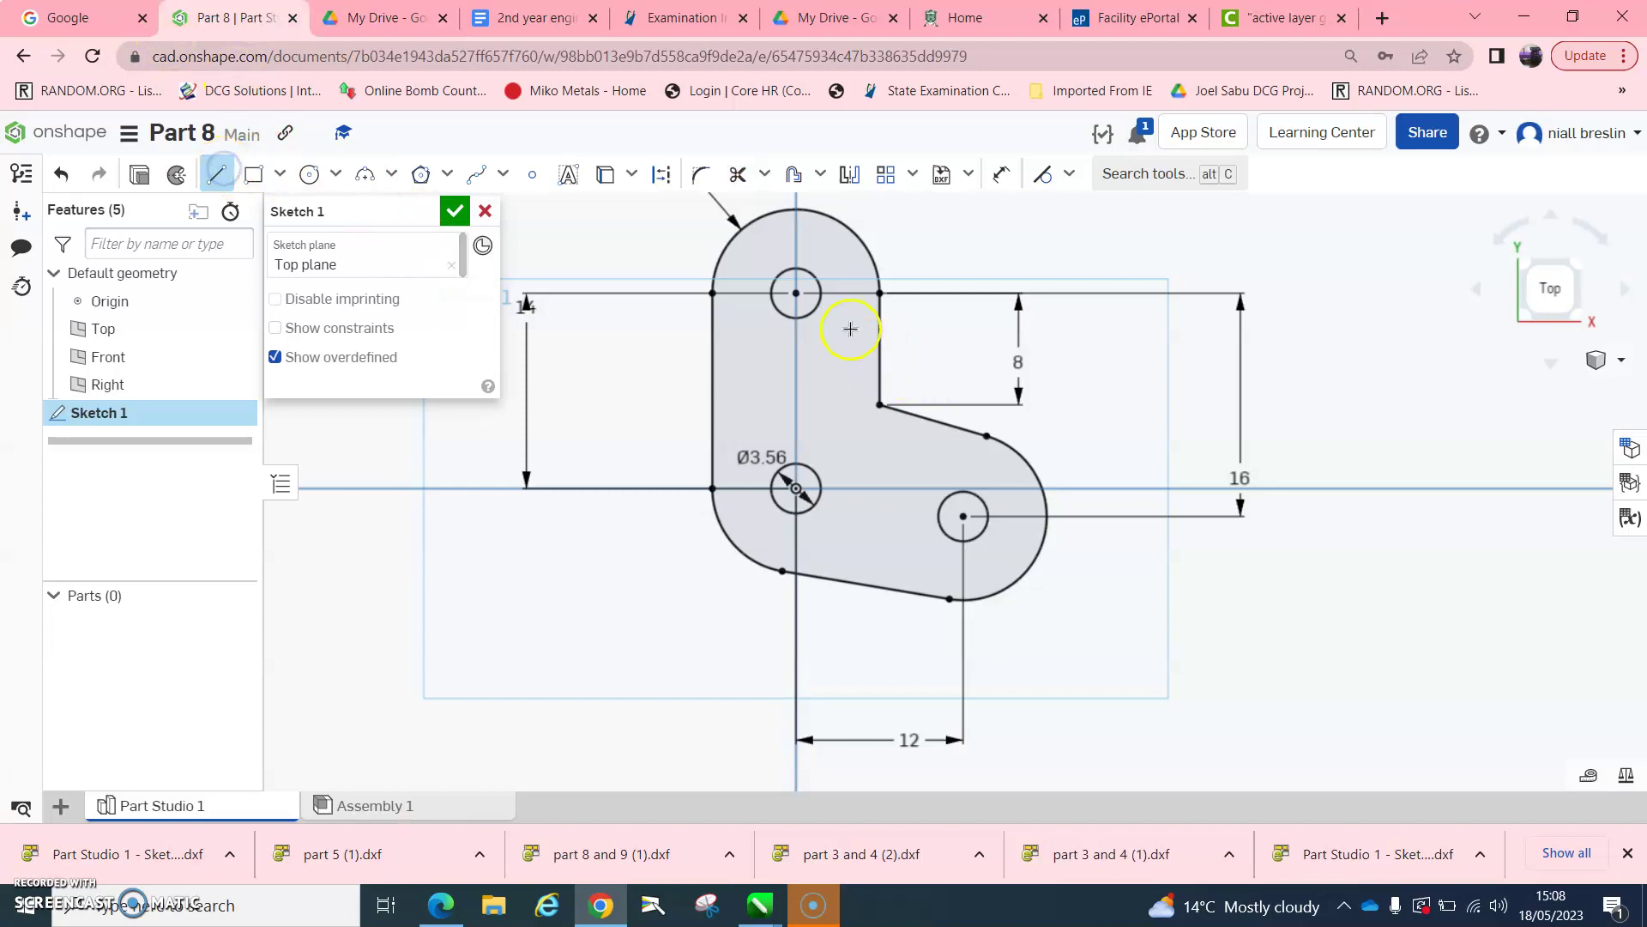
{"action": "left_click", "coordinate": [774, 294]}
{"action": "left_click", "coordinate": [816, 290]}
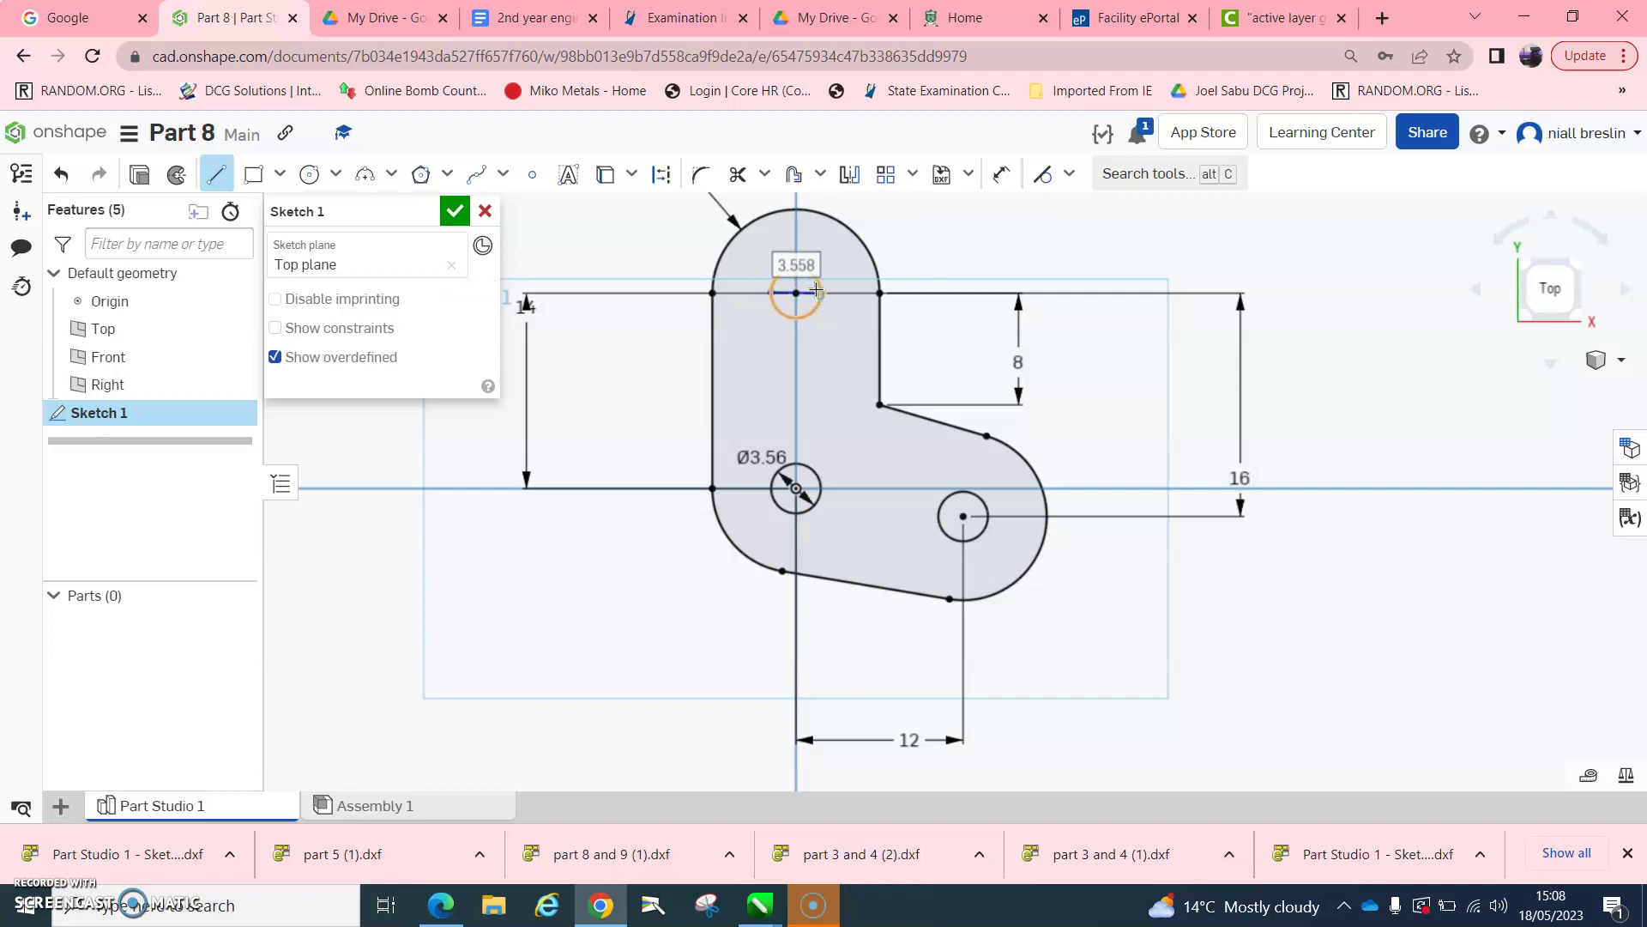
{"action": "left_click", "coordinate": [803, 273]}
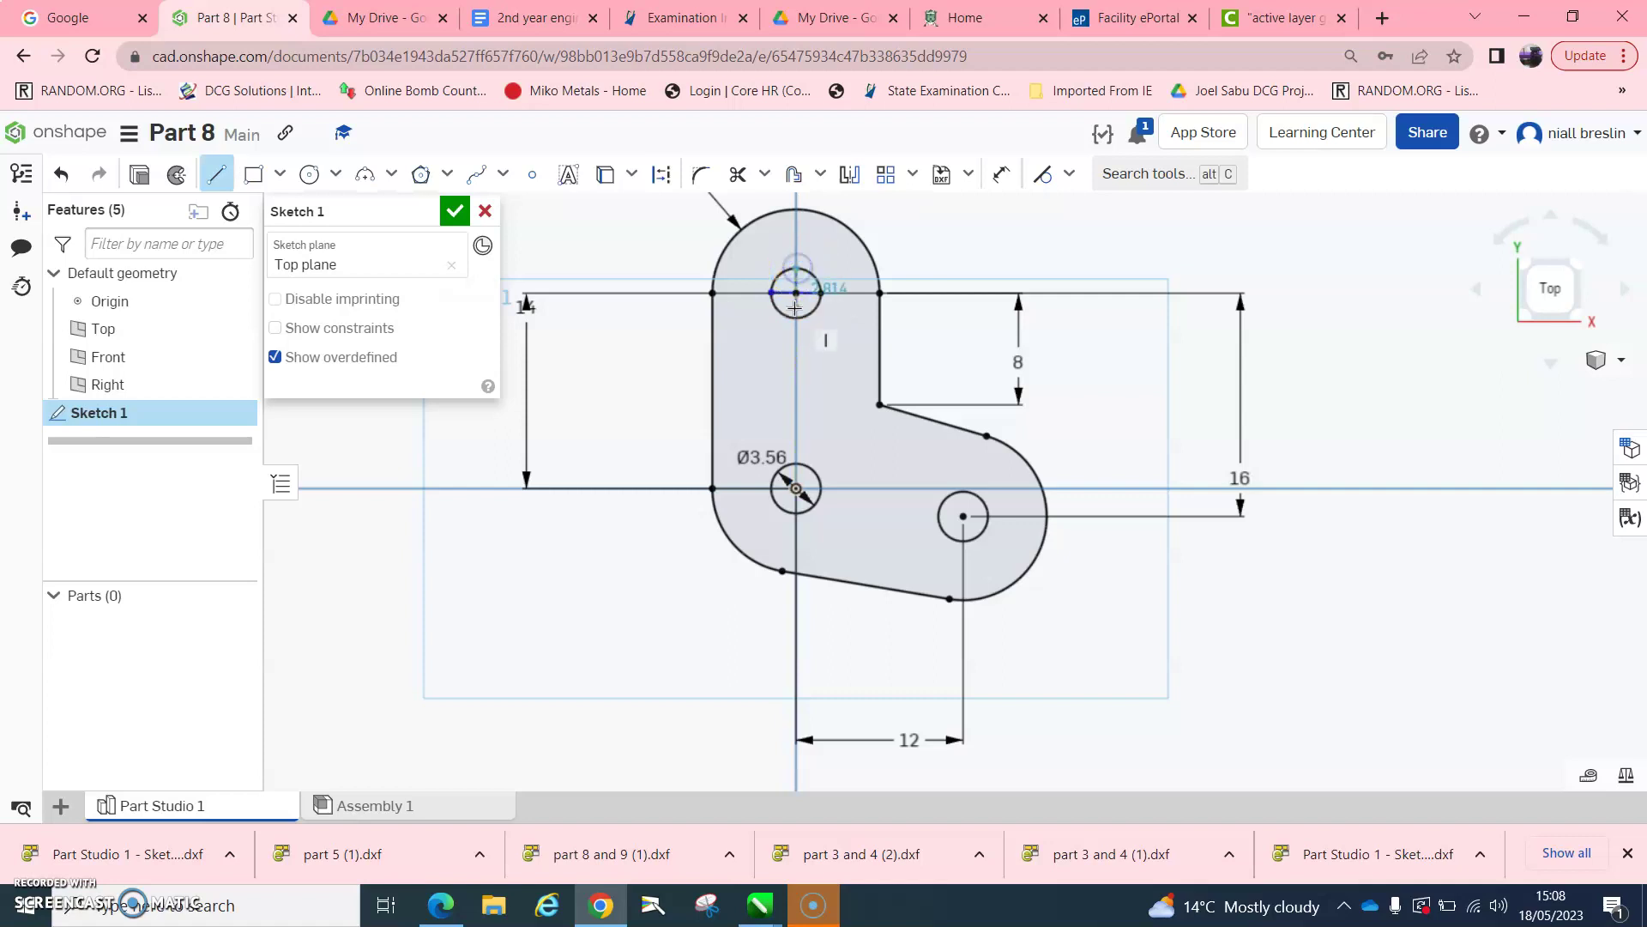
{"action": "left_click", "coordinate": [796, 294]}
{"action": "left_click", "coordinate": [815, 409]}
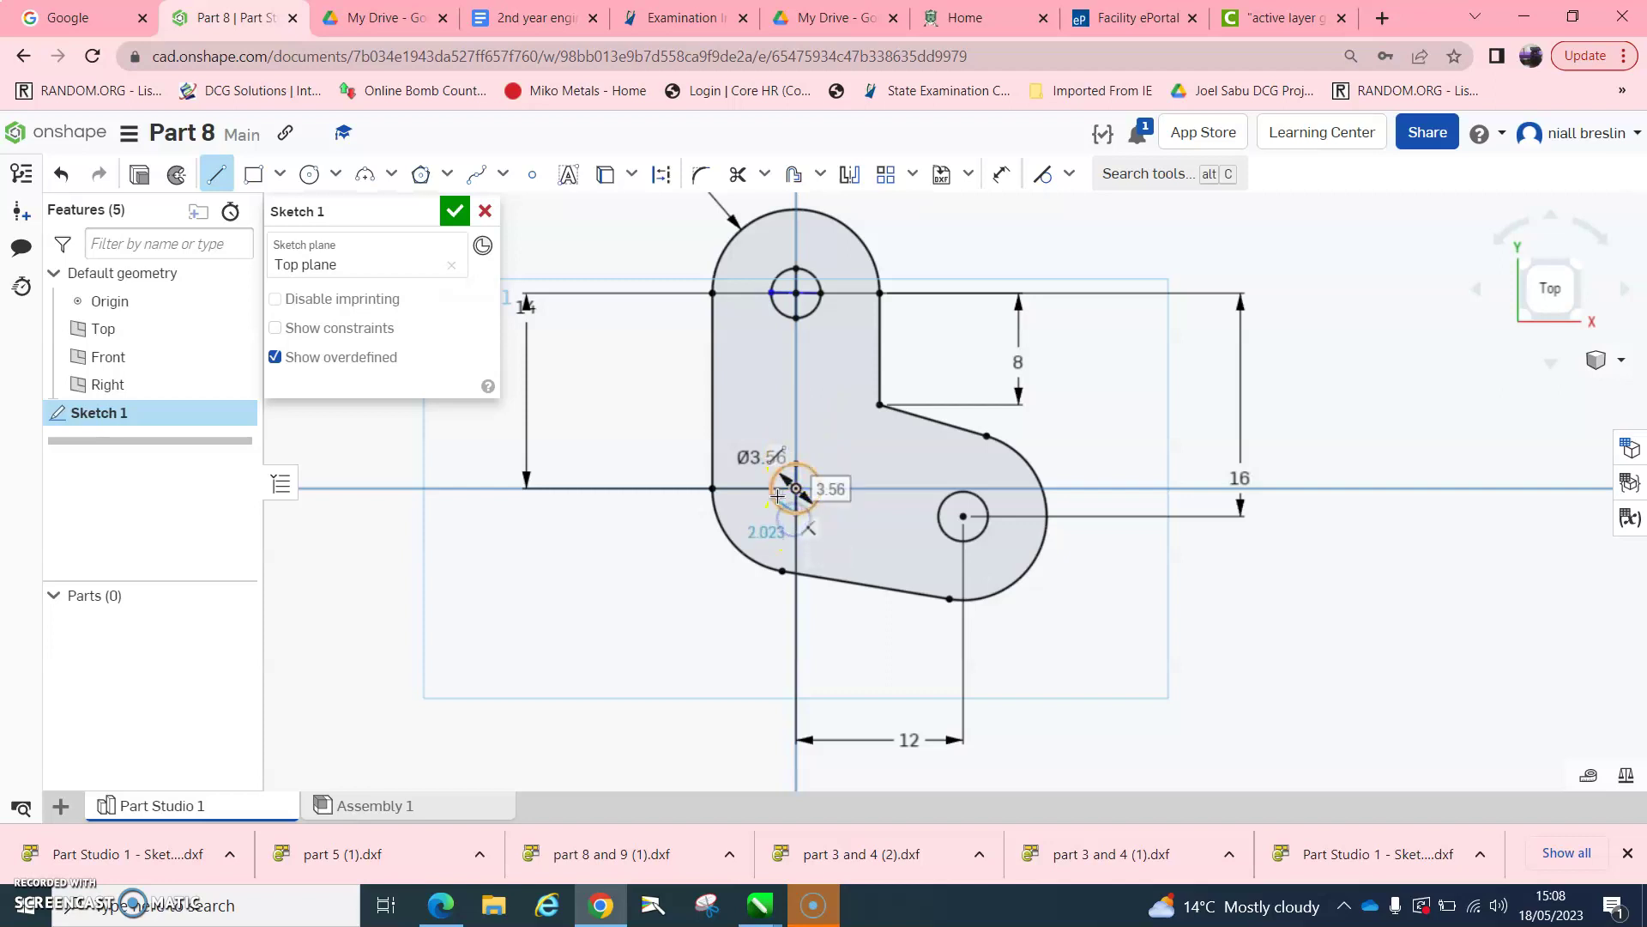
{"action": "key", "text": "Escape"}
- Draw a vertical centre line through the right hole, completing its centre cross
{"action": "key", "text": "l"}
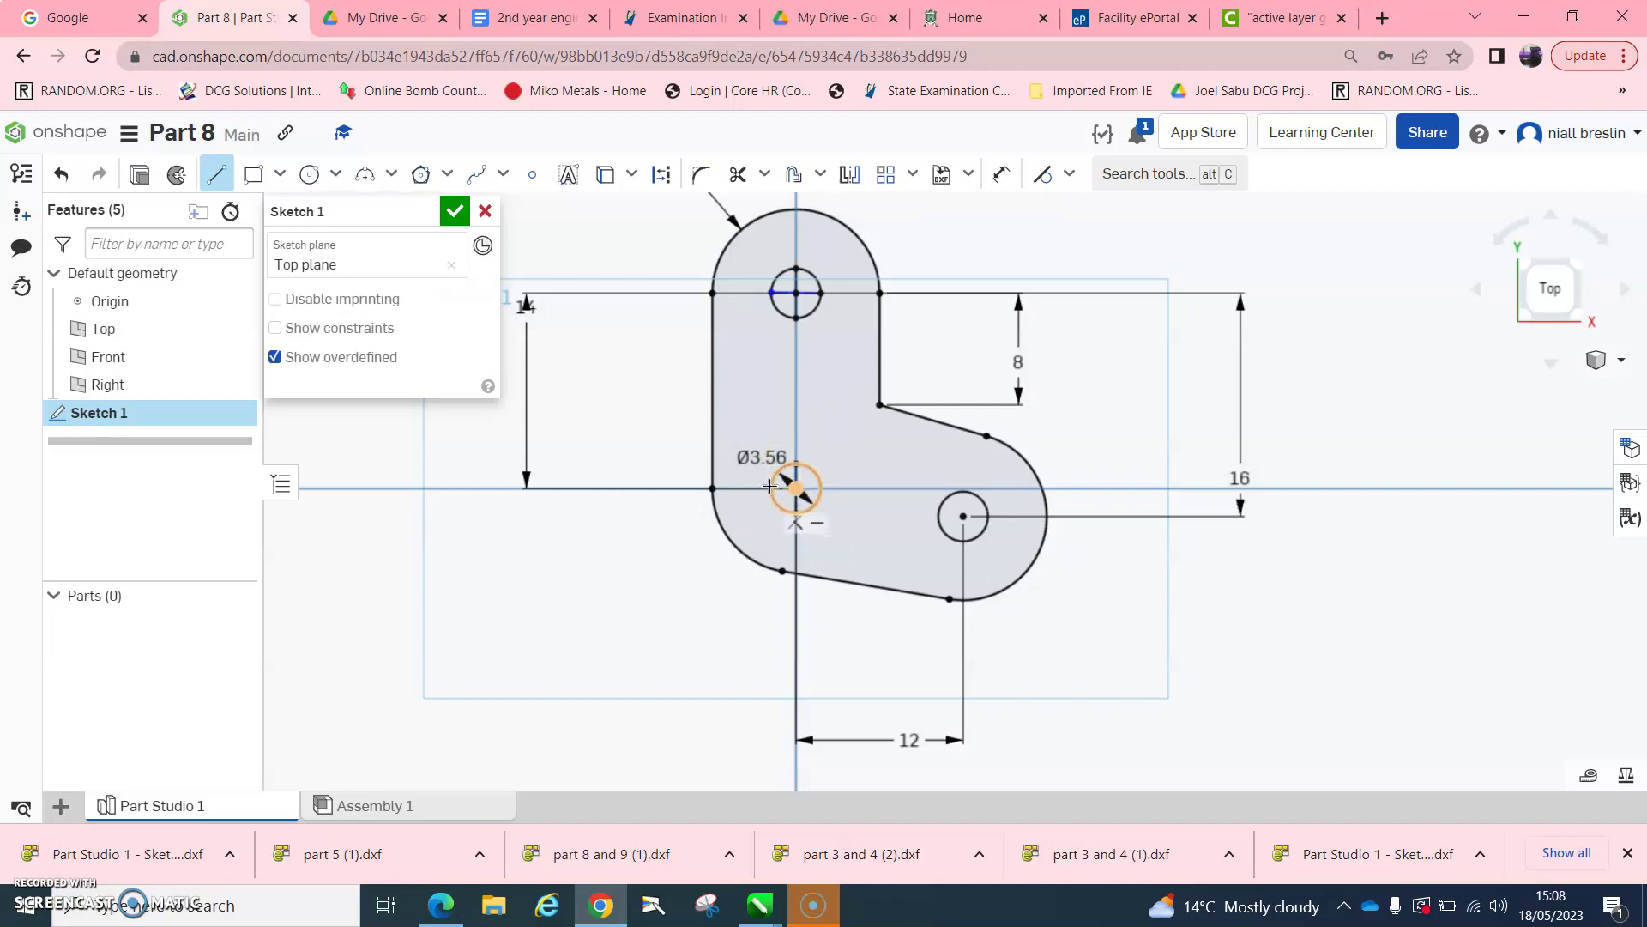
{"action": "left_click_drag", "start_coordinate": [797, 488], "coordinate": [880, 521]}
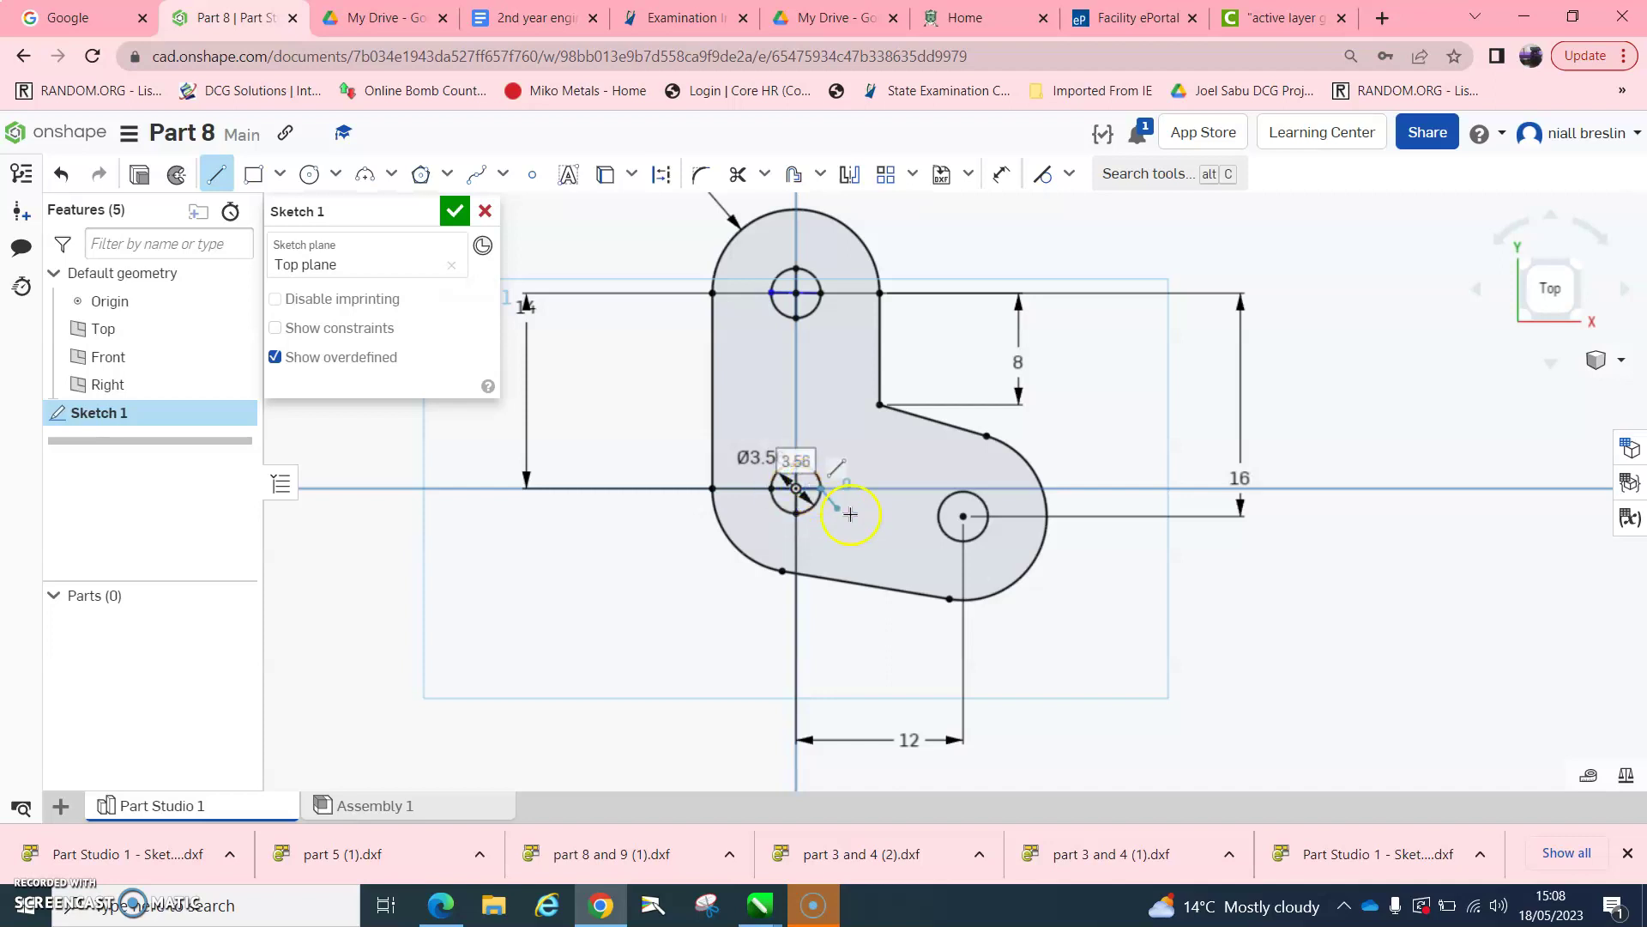
{"action": "key", "text": "Escape"}
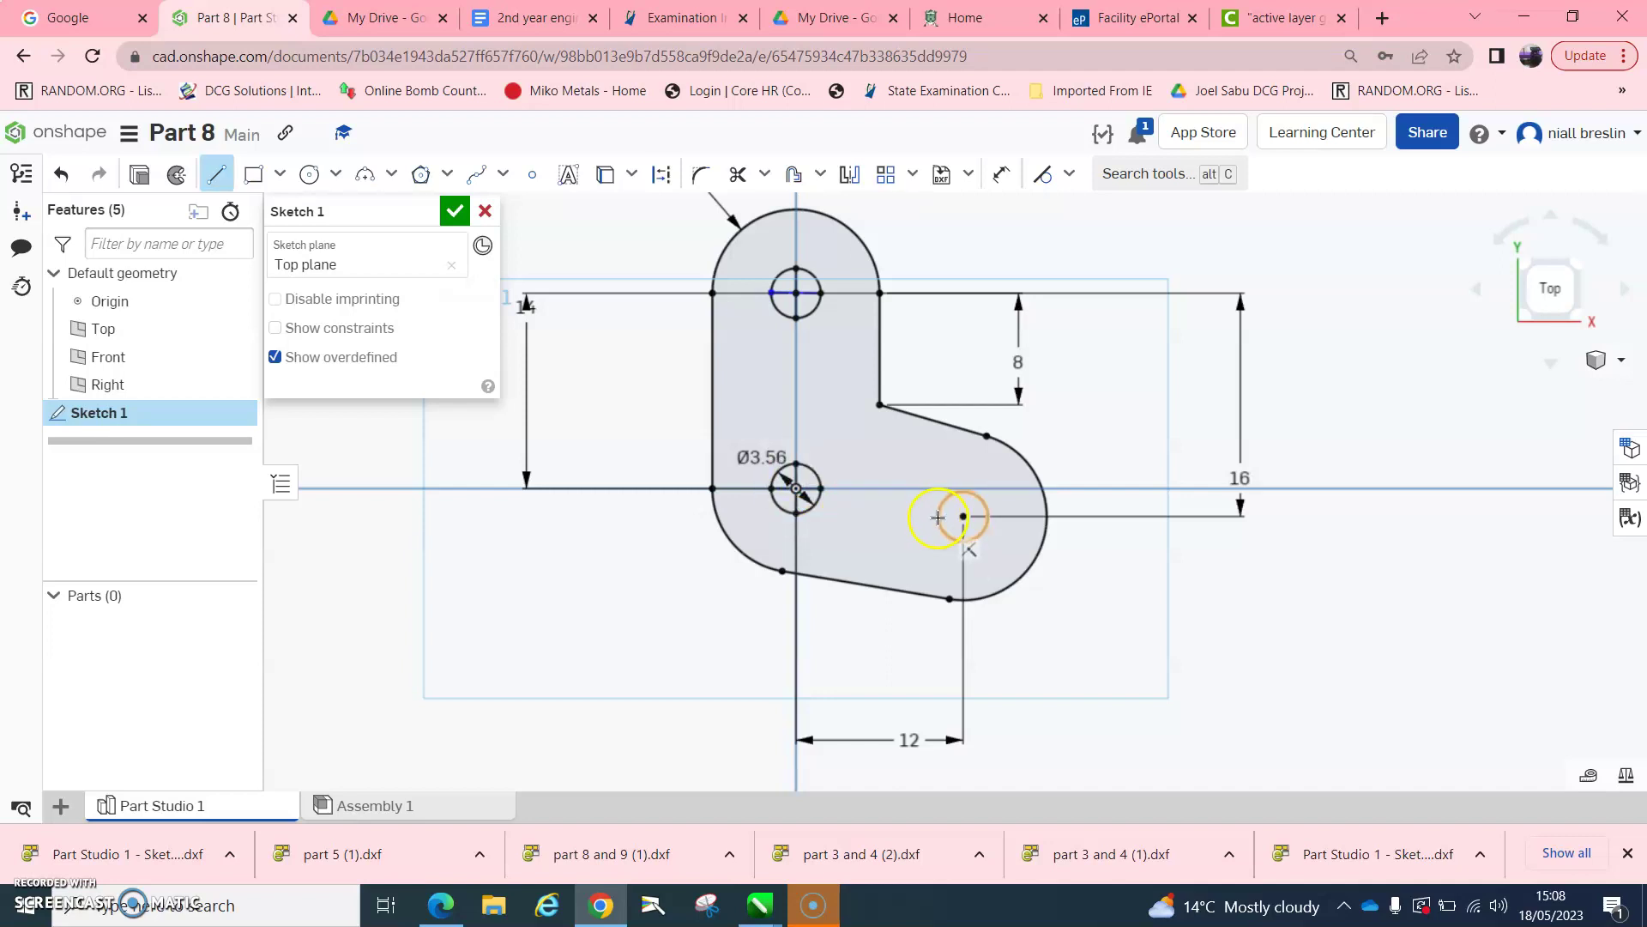
{"action": "left_click", "coordinate": [964, 516]}
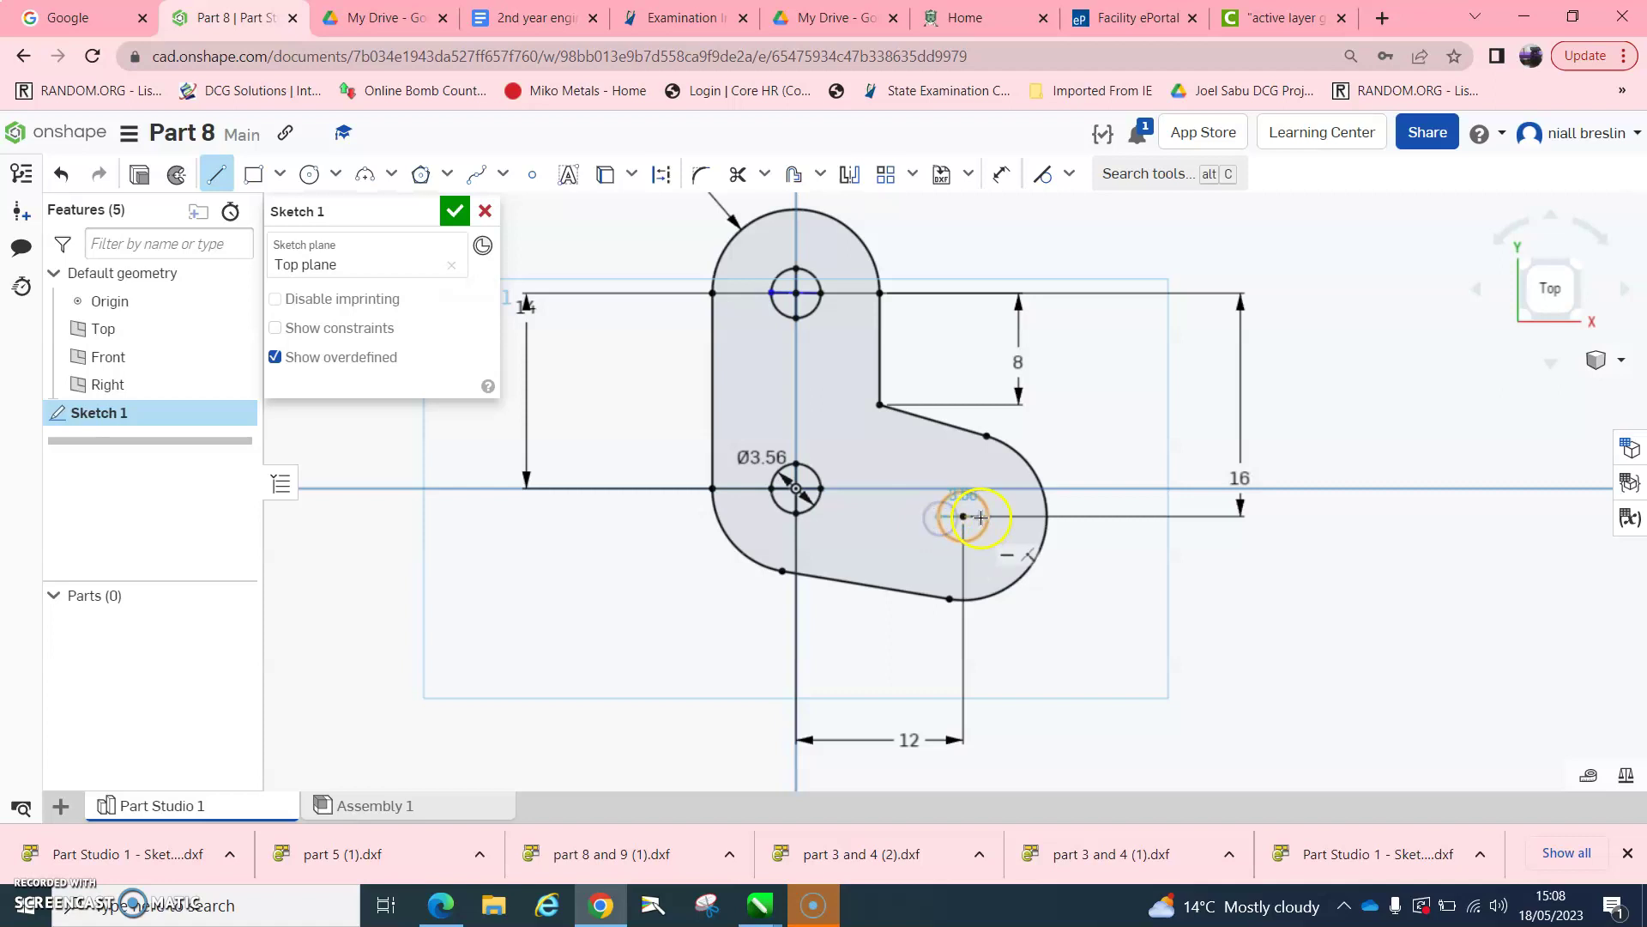
{"action": "left_click", "coordinate": [972, 502]}
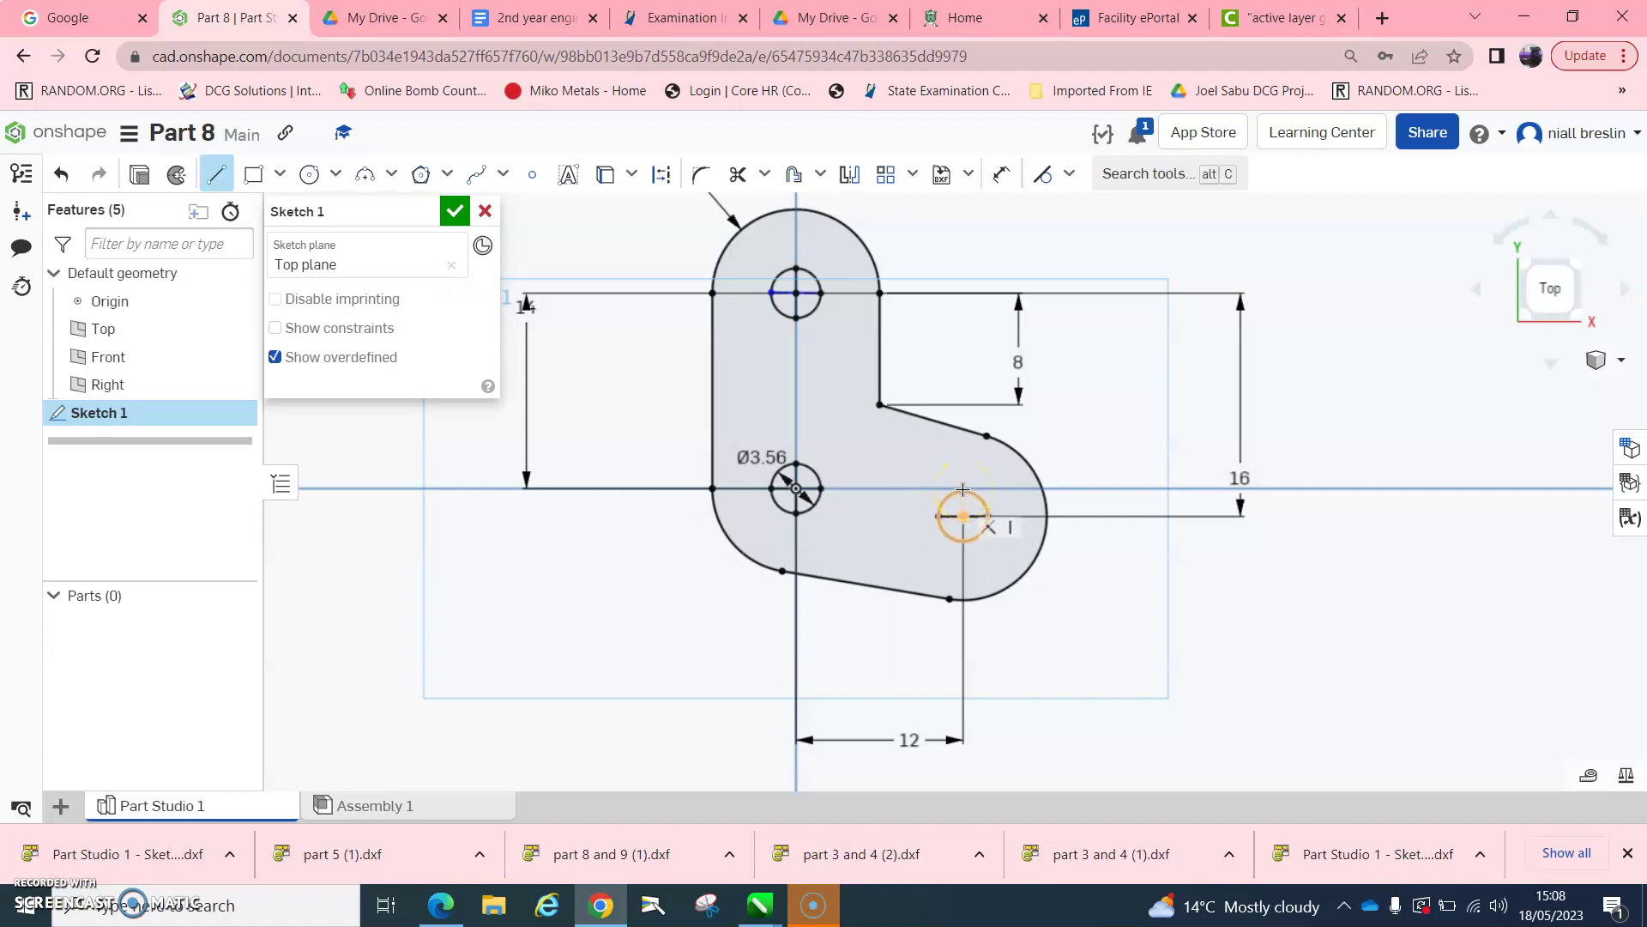
{"action": "left_click", "coordinate": [961, 534]}
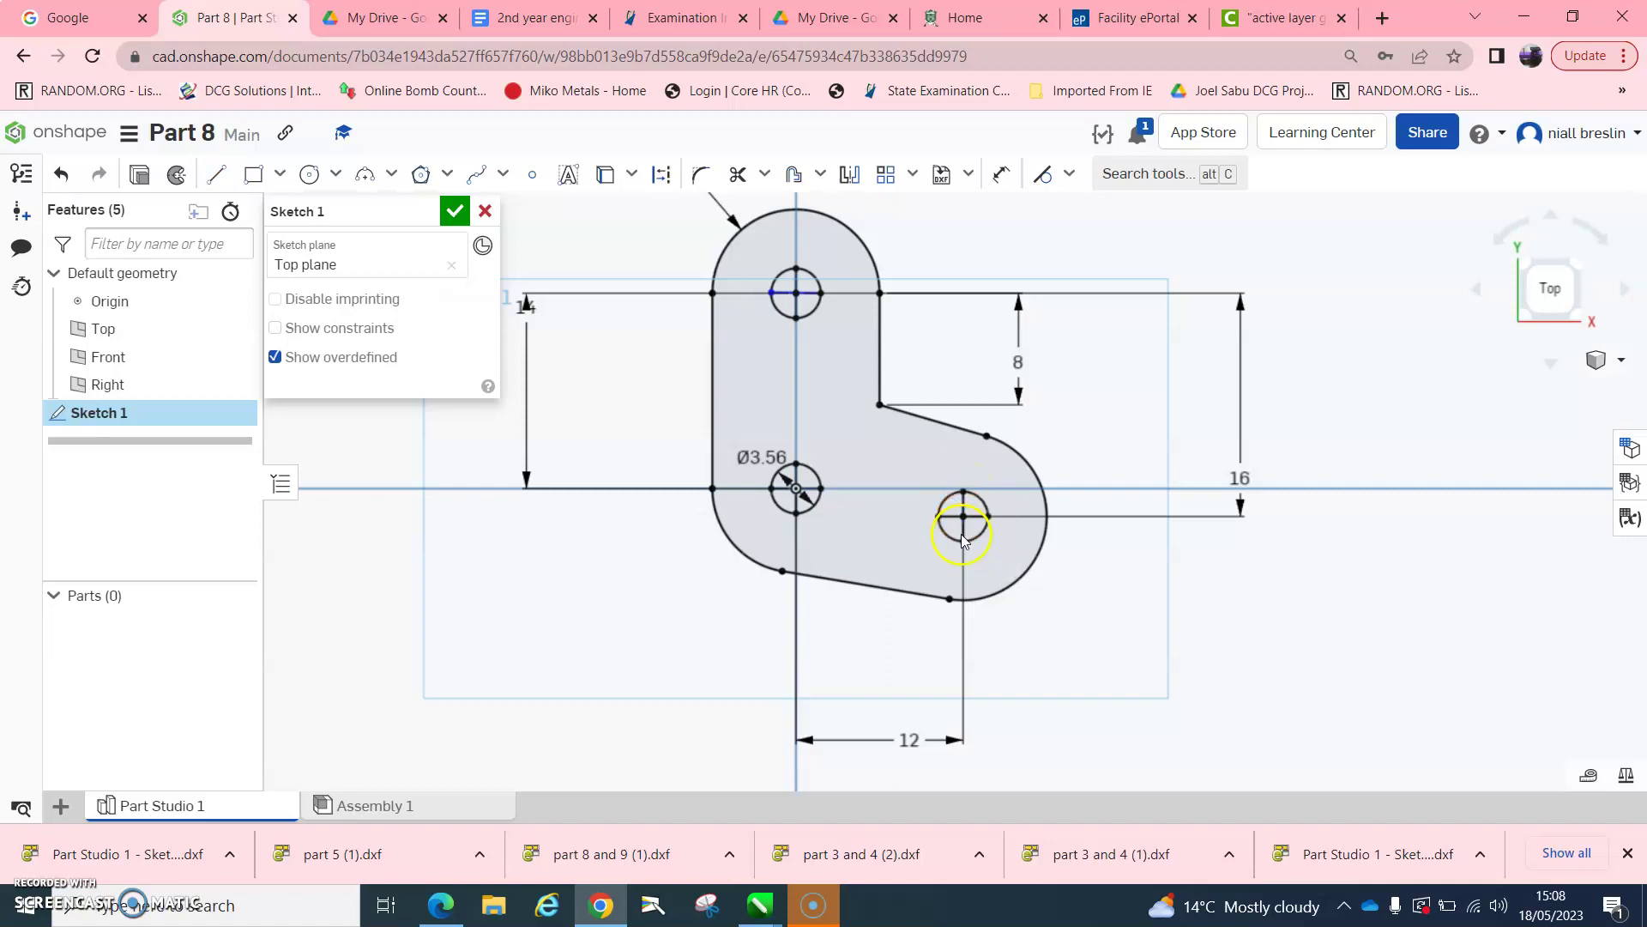
{"action": "left_click", "coordinate": [357, 10]}
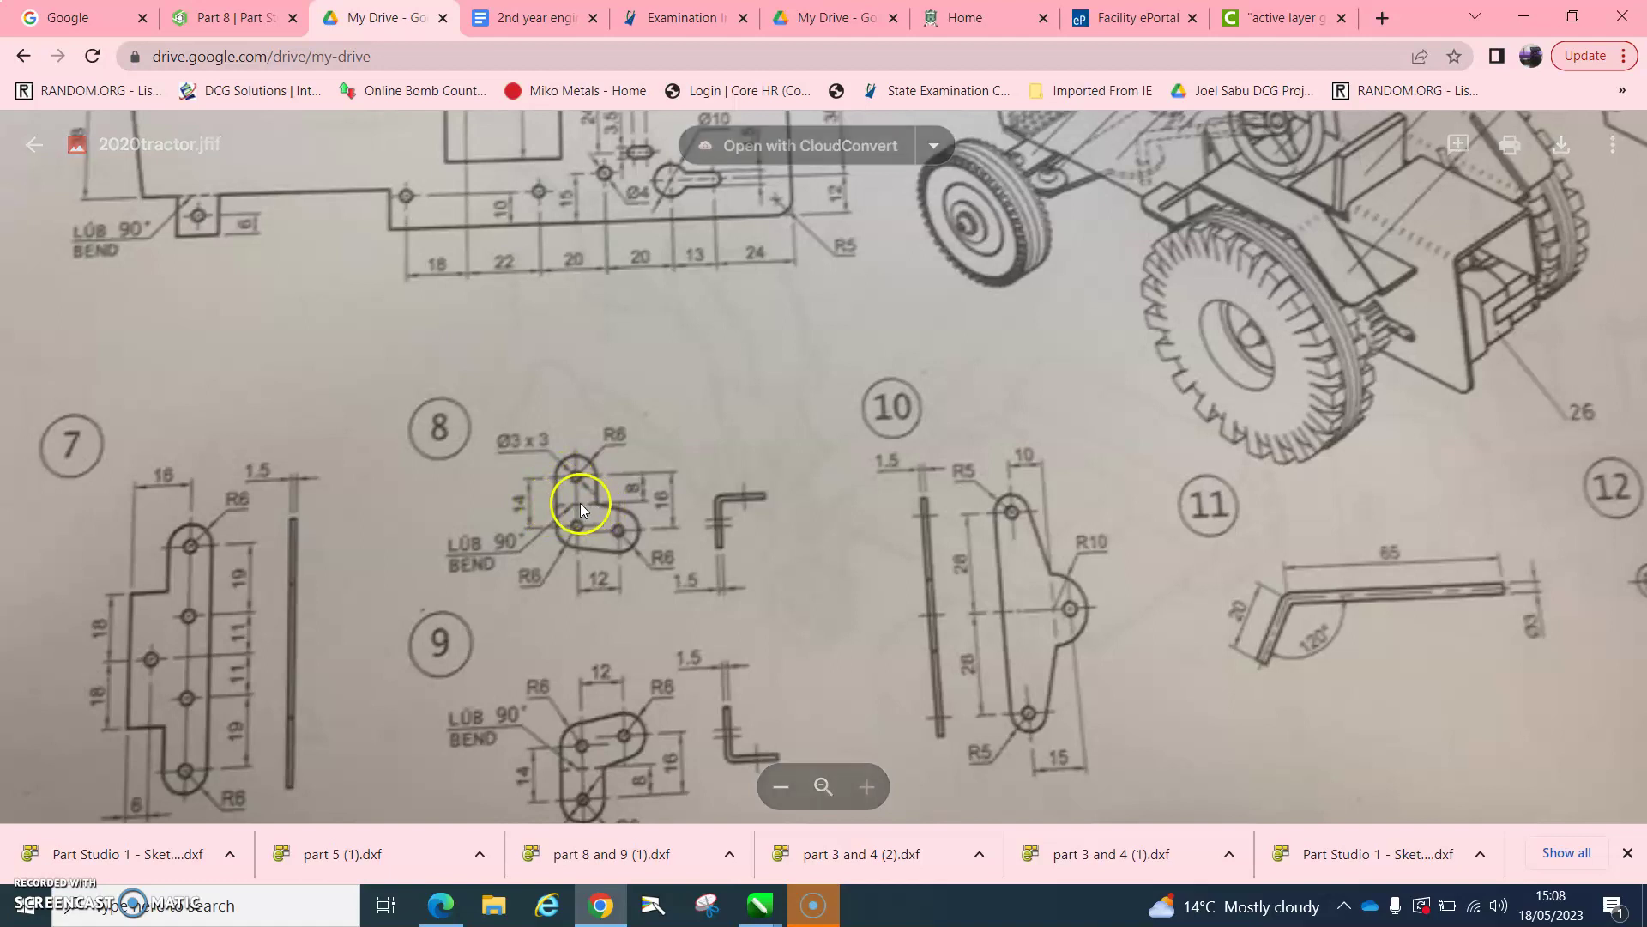
- Back in the Part 8 sketch, draw a horizontal line from the inner corner below the top hole to the left edge
{"action": "left_click", "coordinate": [228, 17]}
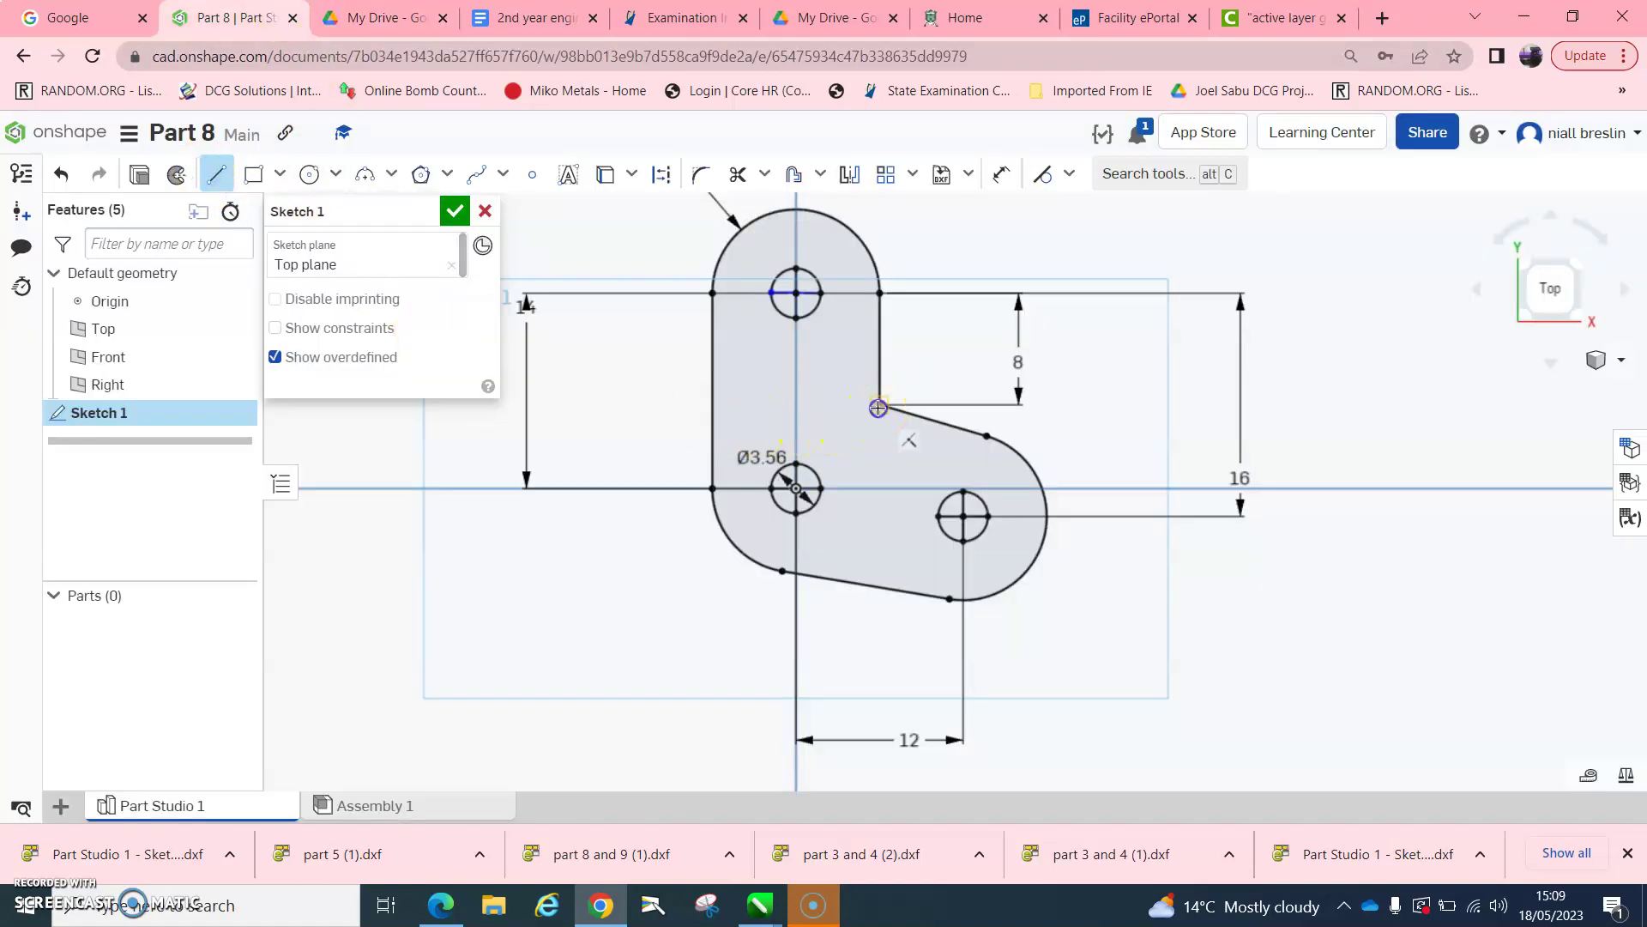
{"action": "left_click", "coordinate": [716, 411]}
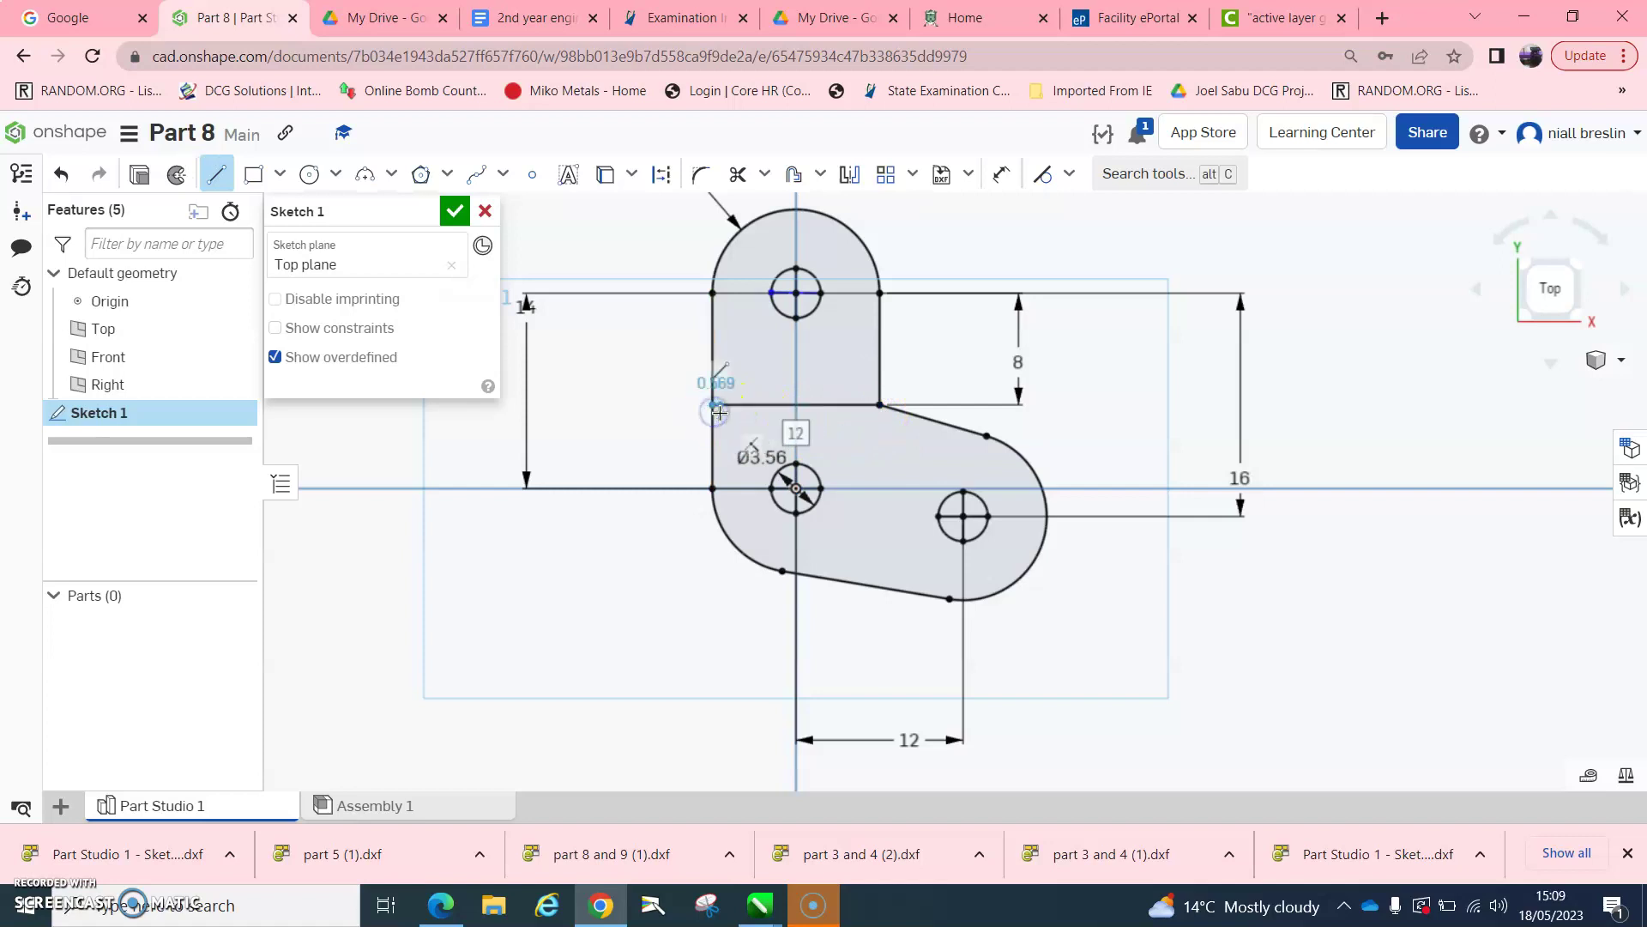
{"action": "left_click", "coordinate": [893, 415]}
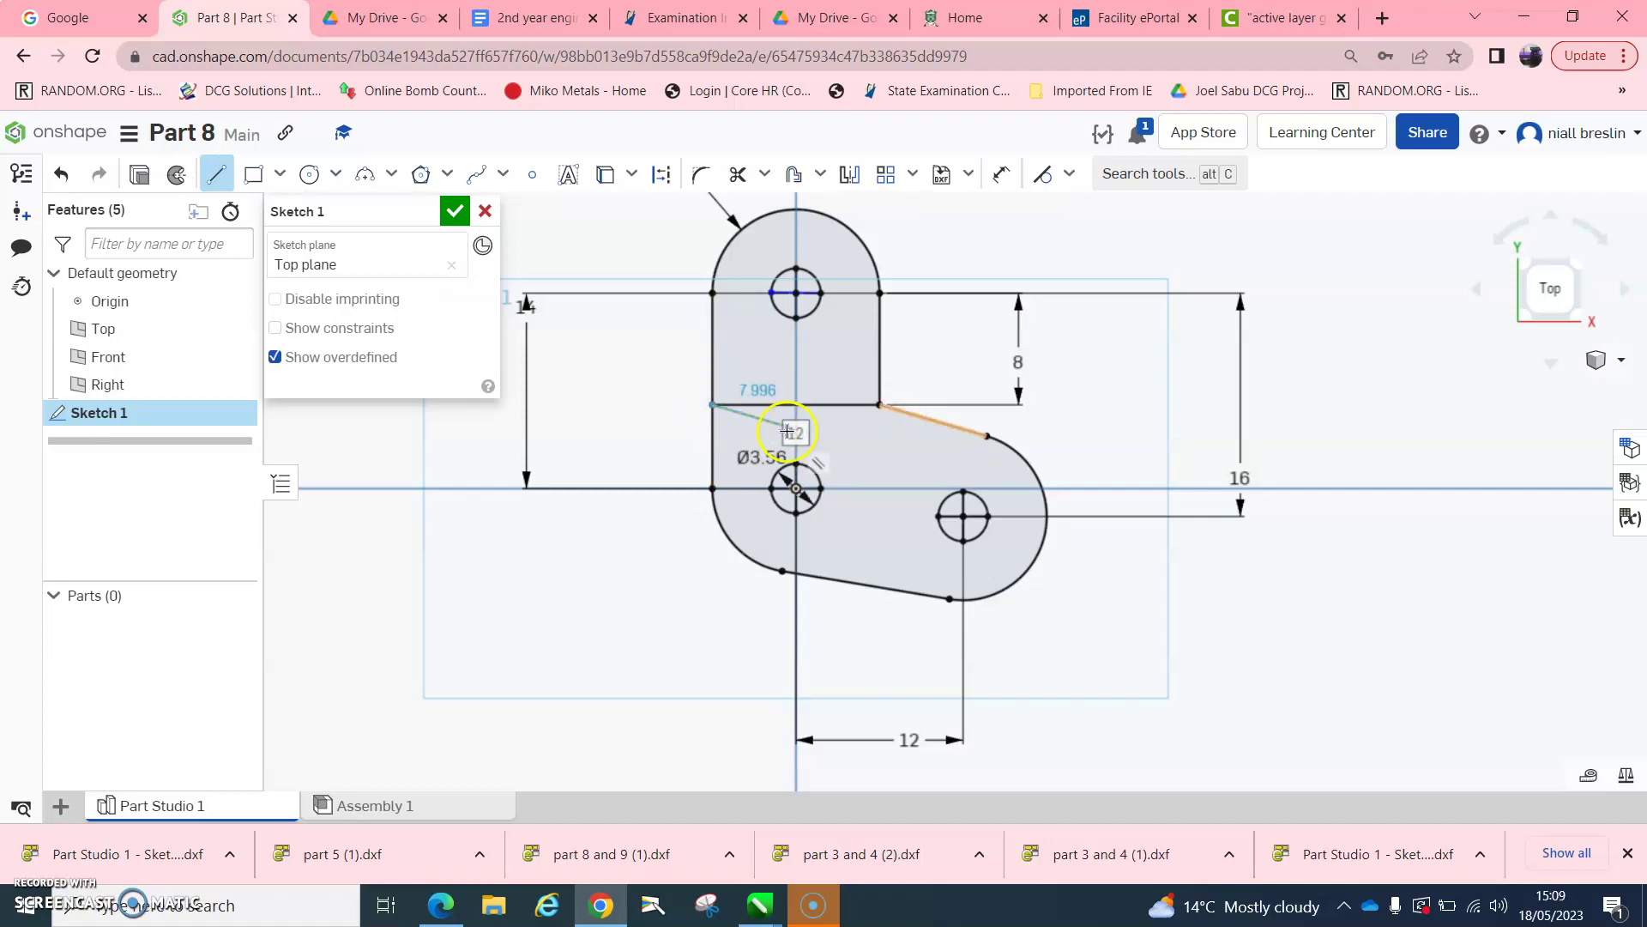
{"action": "key", "text": "Escape"}
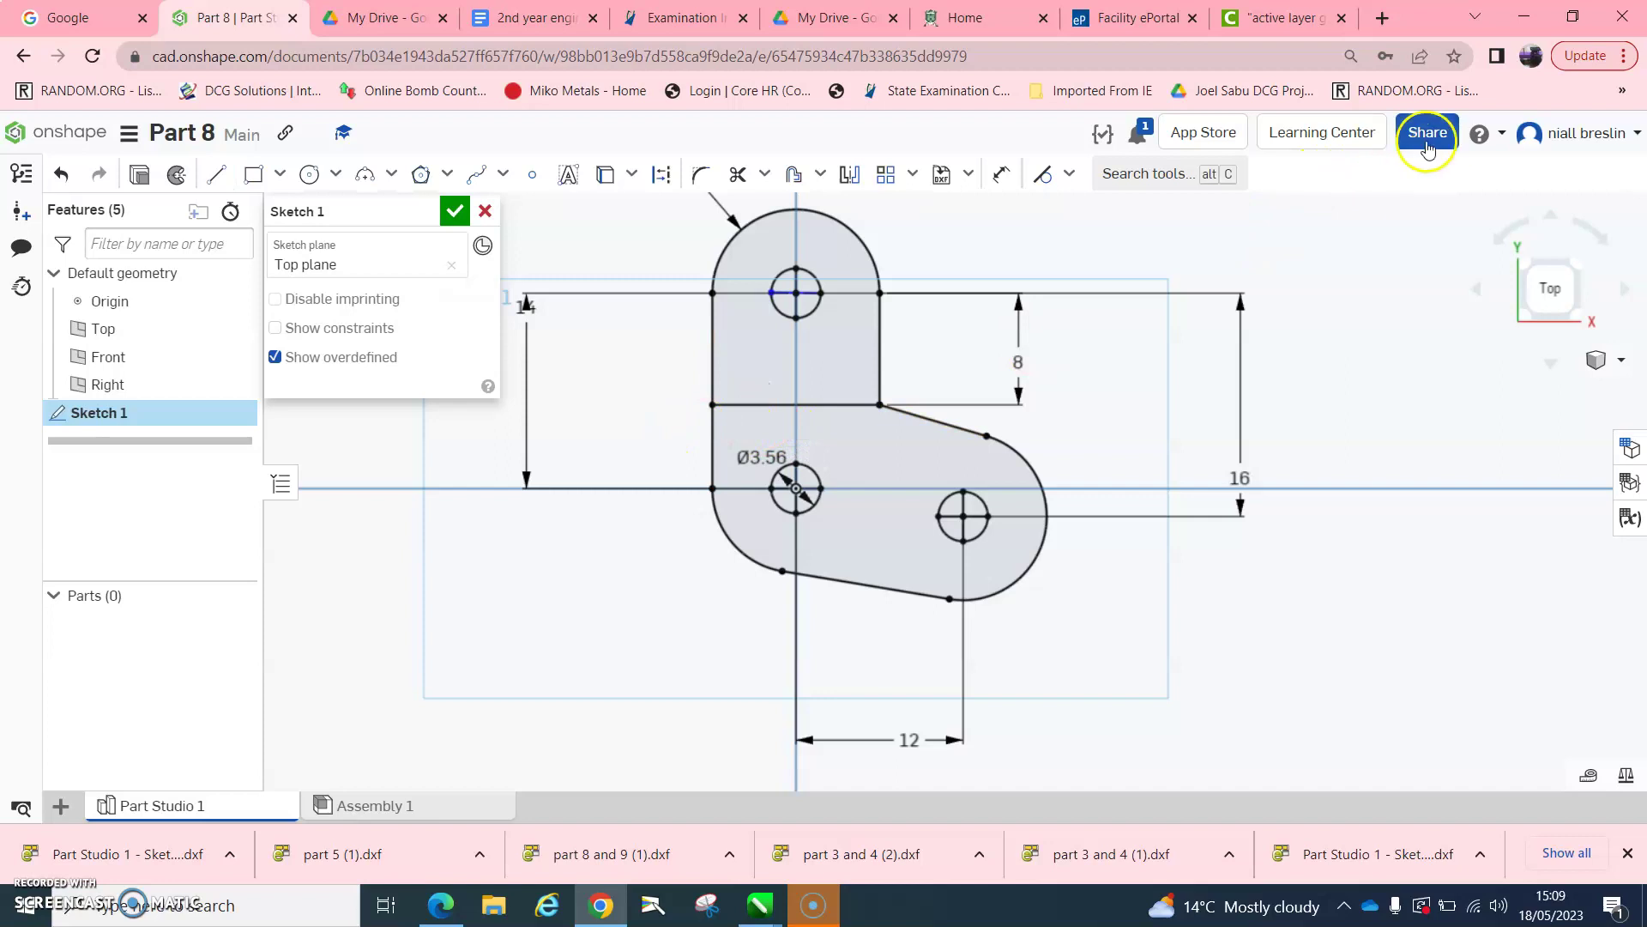
- In Part 8's sharing settings, search the recipient's name and add the suggested contact's address
{"action": "left_click", "coordinate": [1424, 134]}
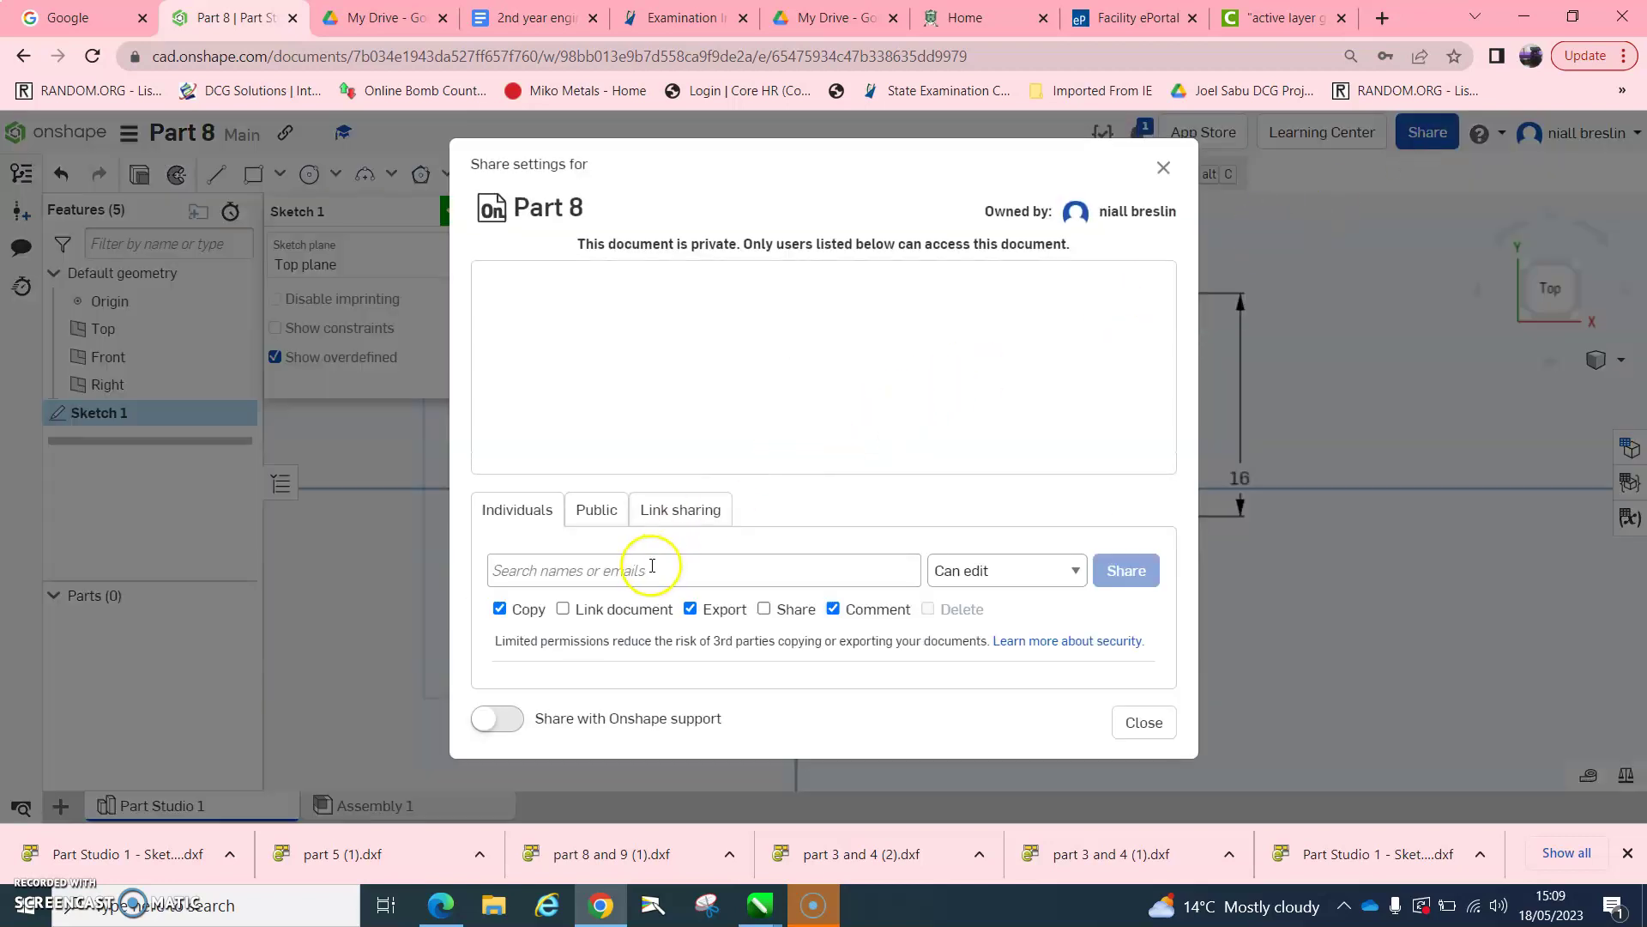
{"action": "left_click", "coordinate": [649, 568]}
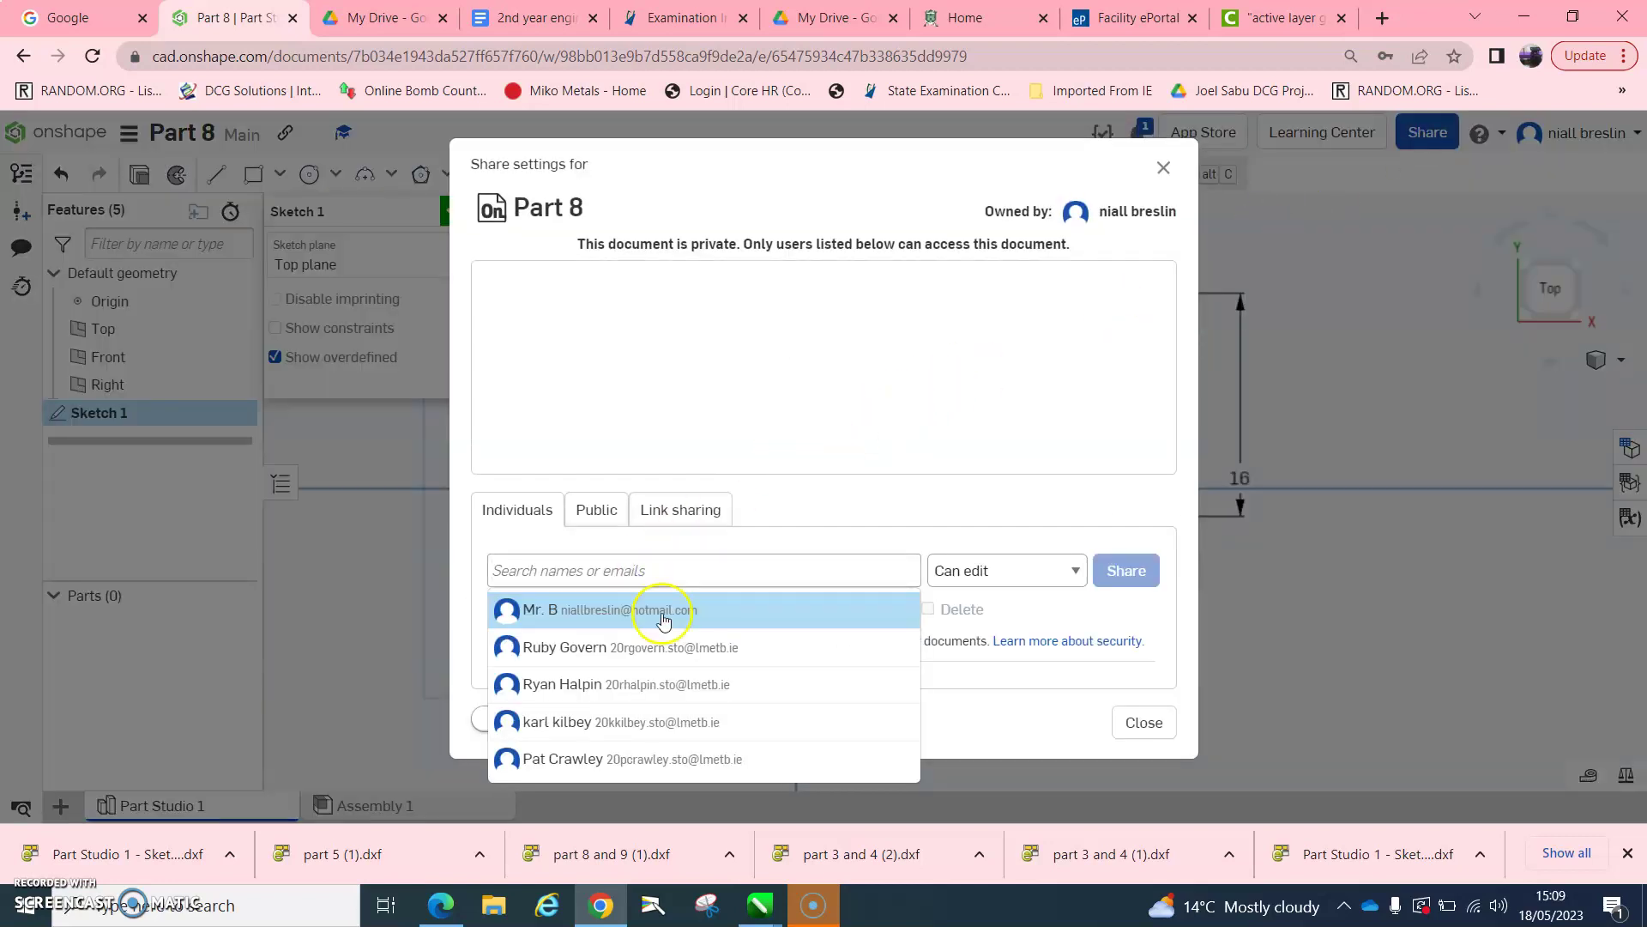
{"action": "type", "text": "nb"}
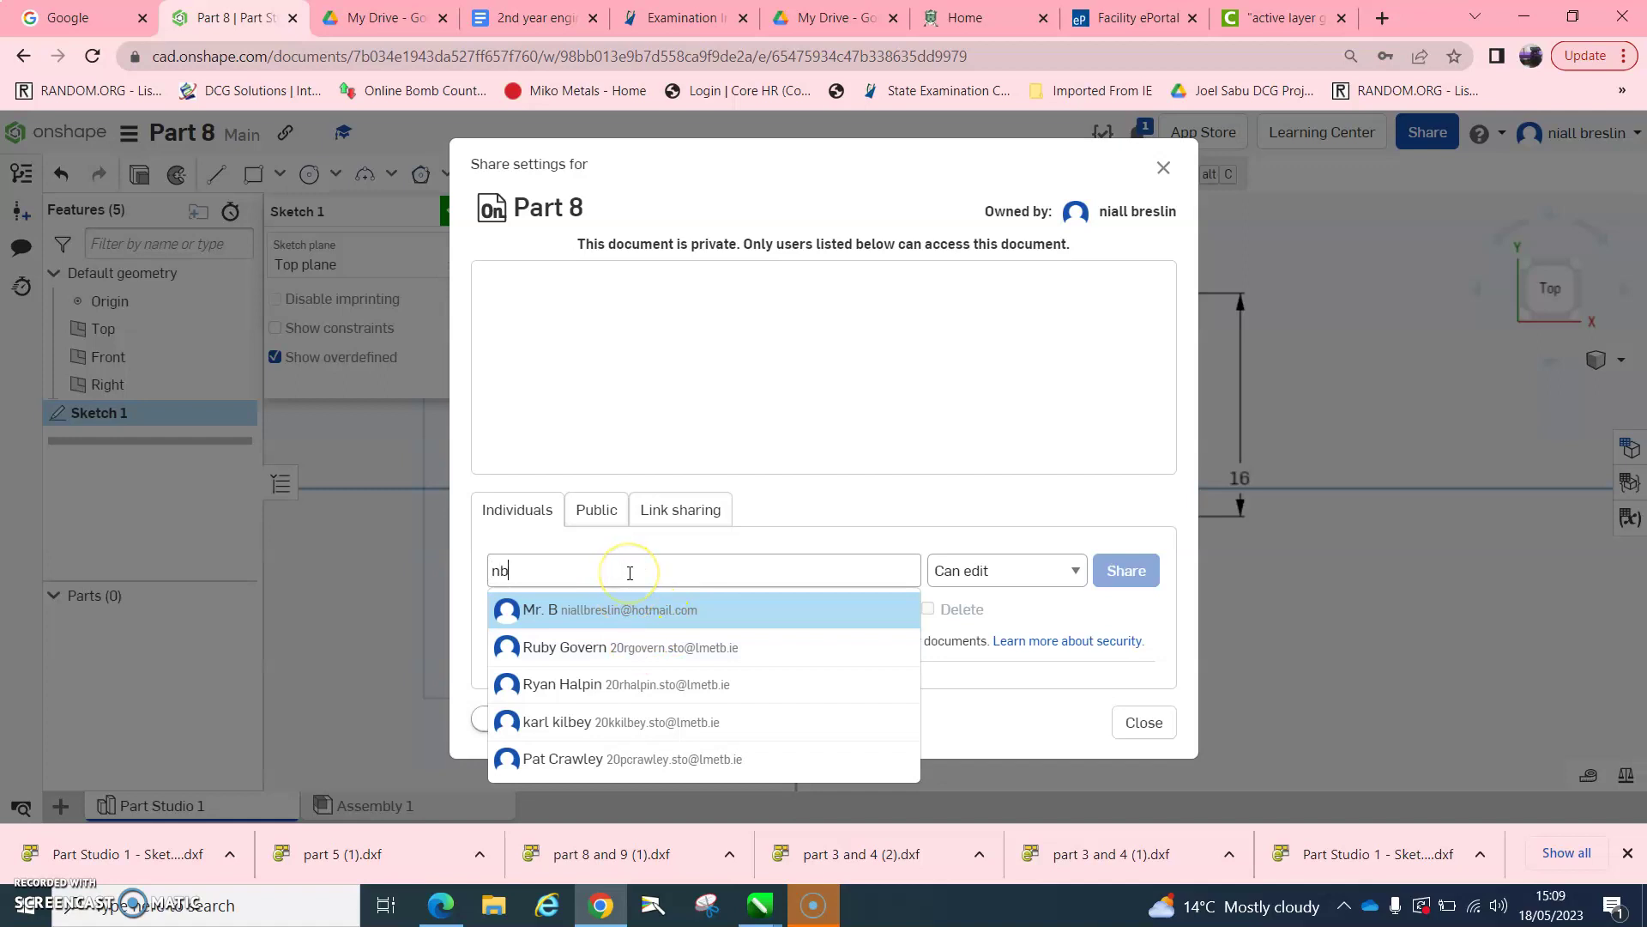
{"action": "type", "text": "r"}
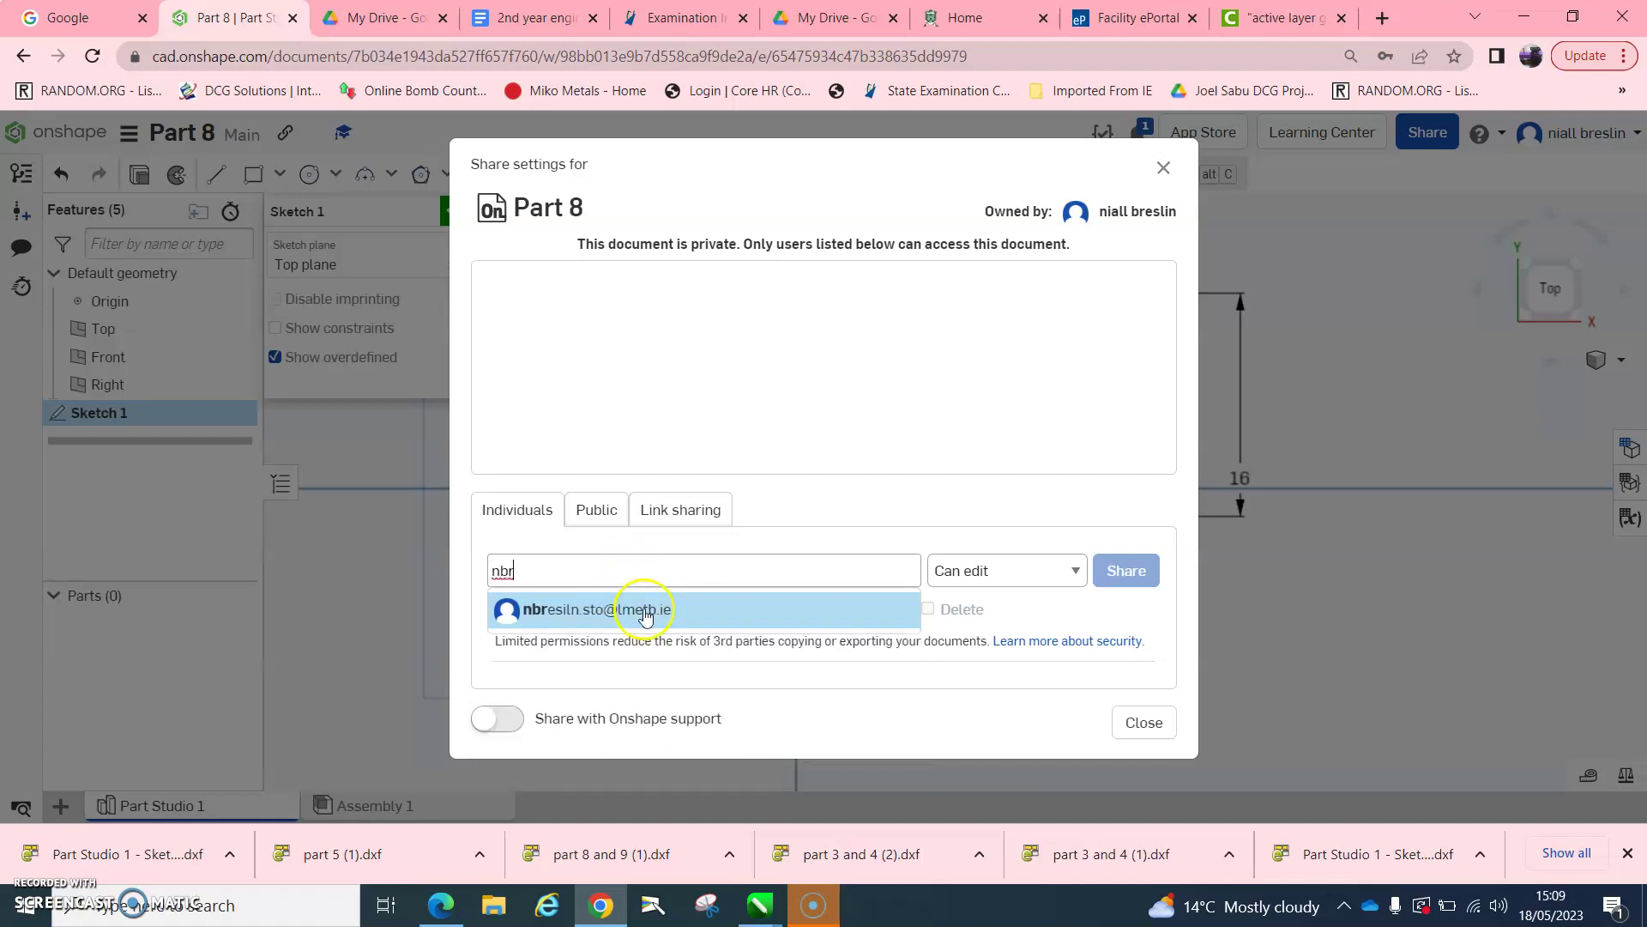
{"action": "left_click", "coordinate": [645, 615]}
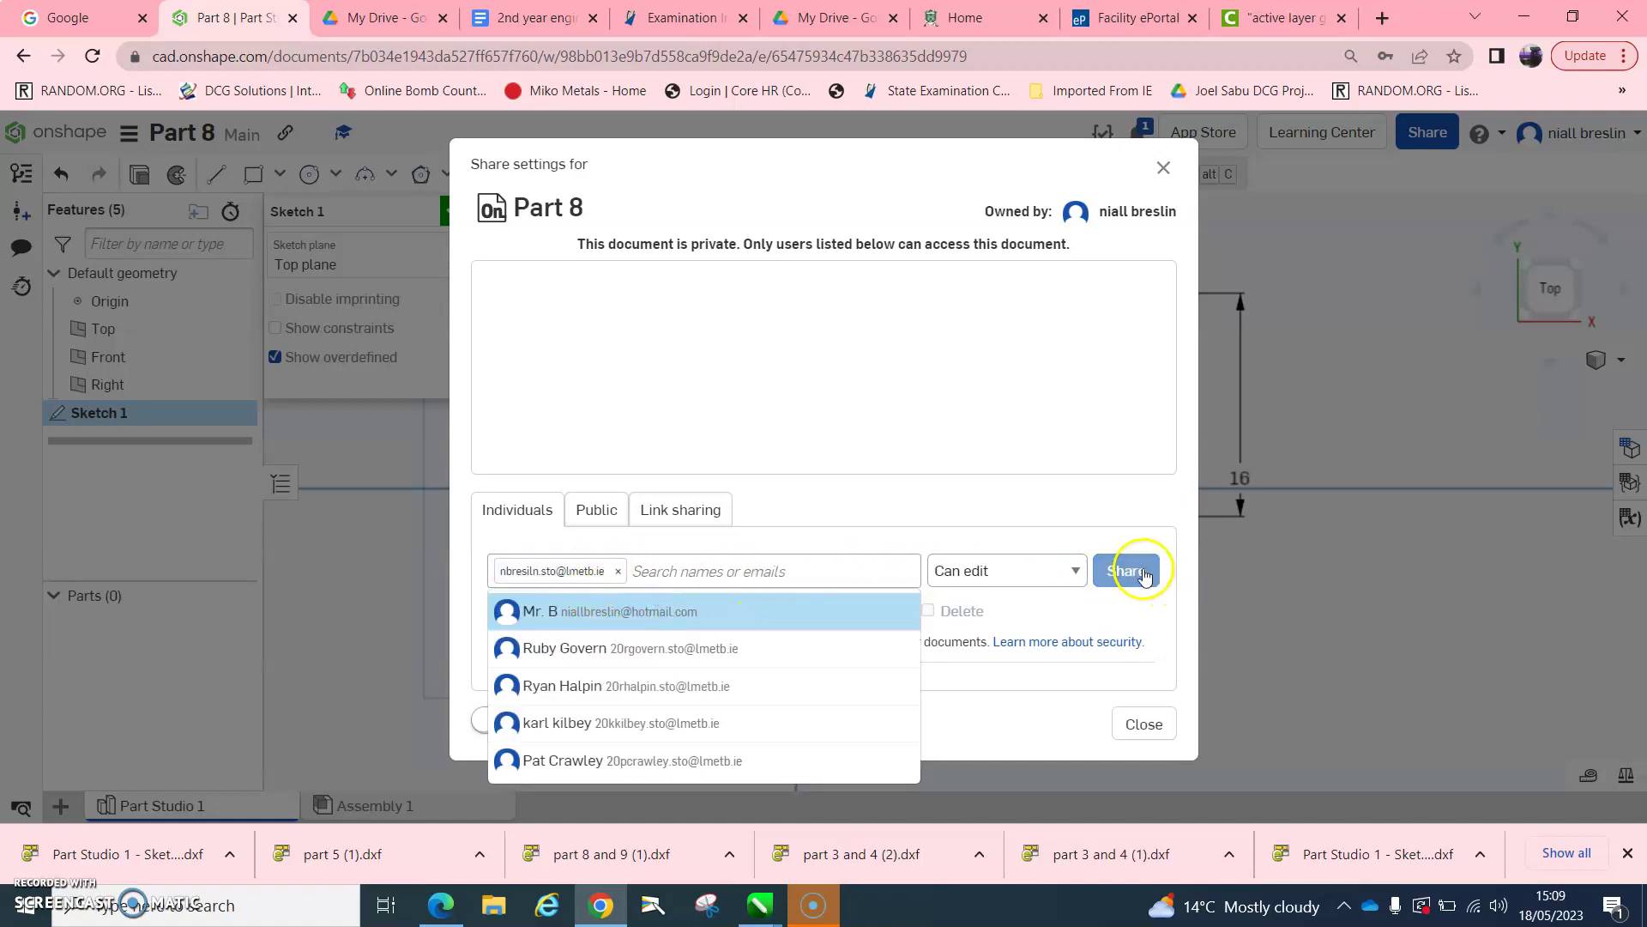